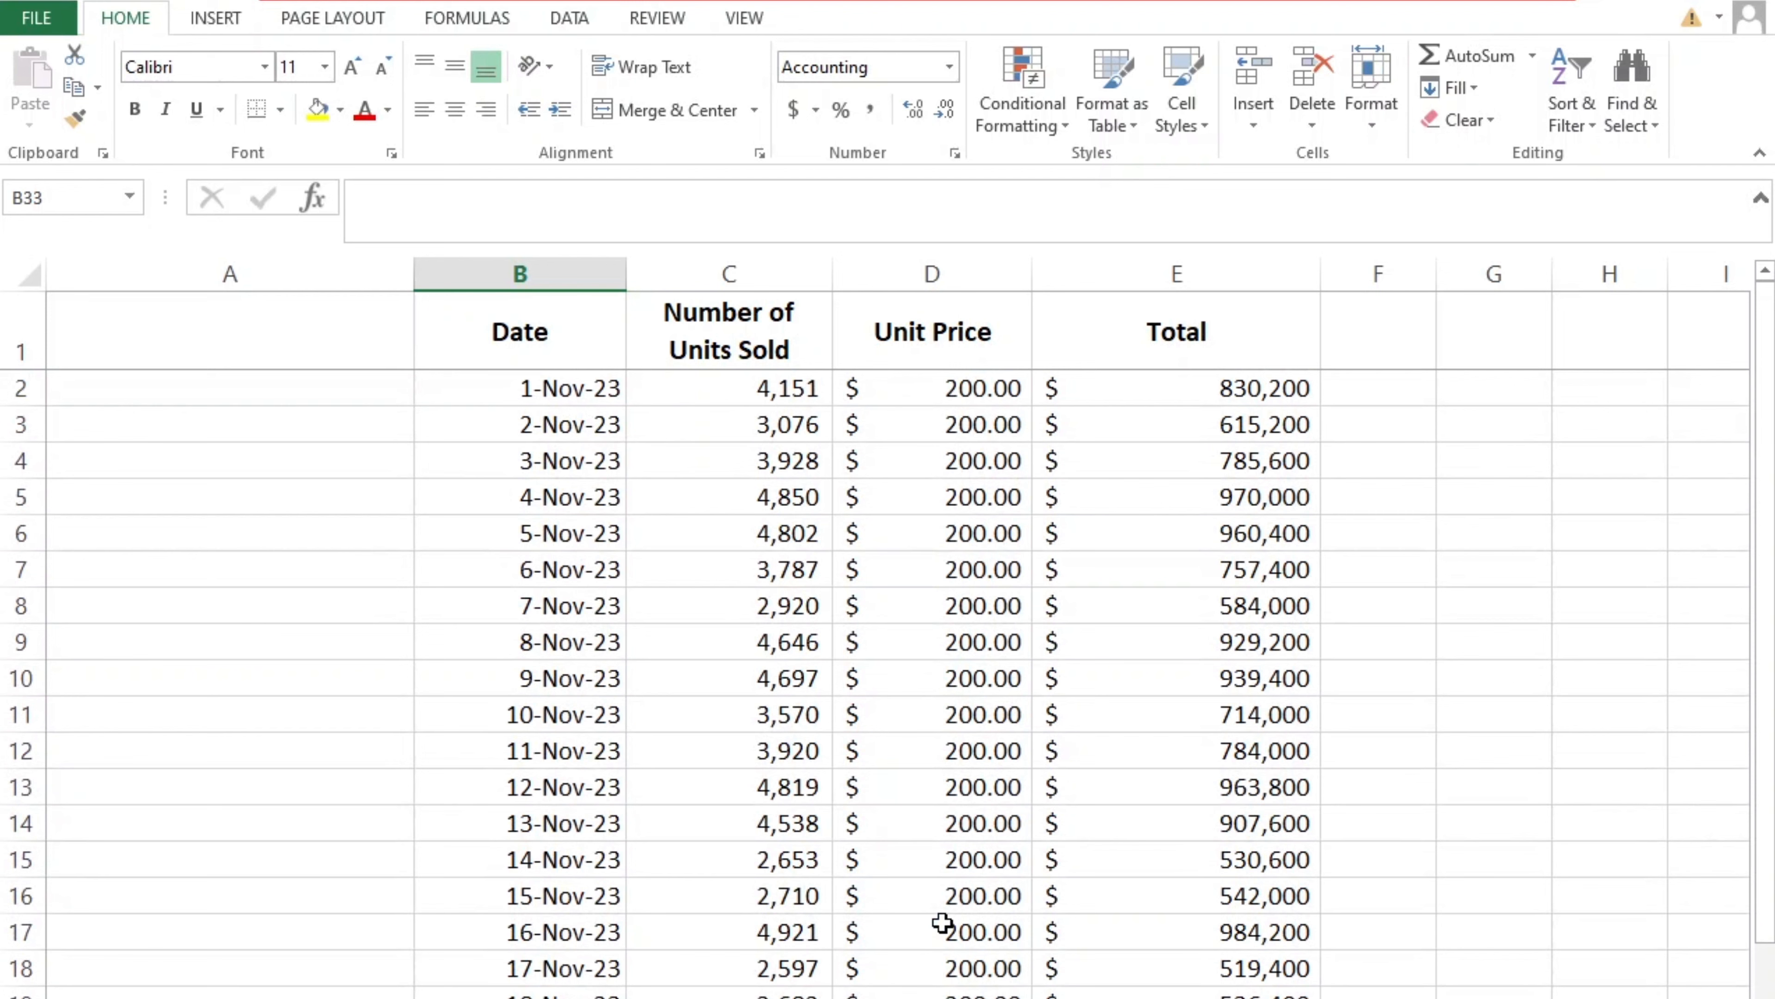
Calculate Total Revenue in B33 with a SUM formula over the Total column, E2:E31.
{"action": "scroll", "coordinate": [942, 924], "scroll_direction": "down", "scroll_amount": 6}
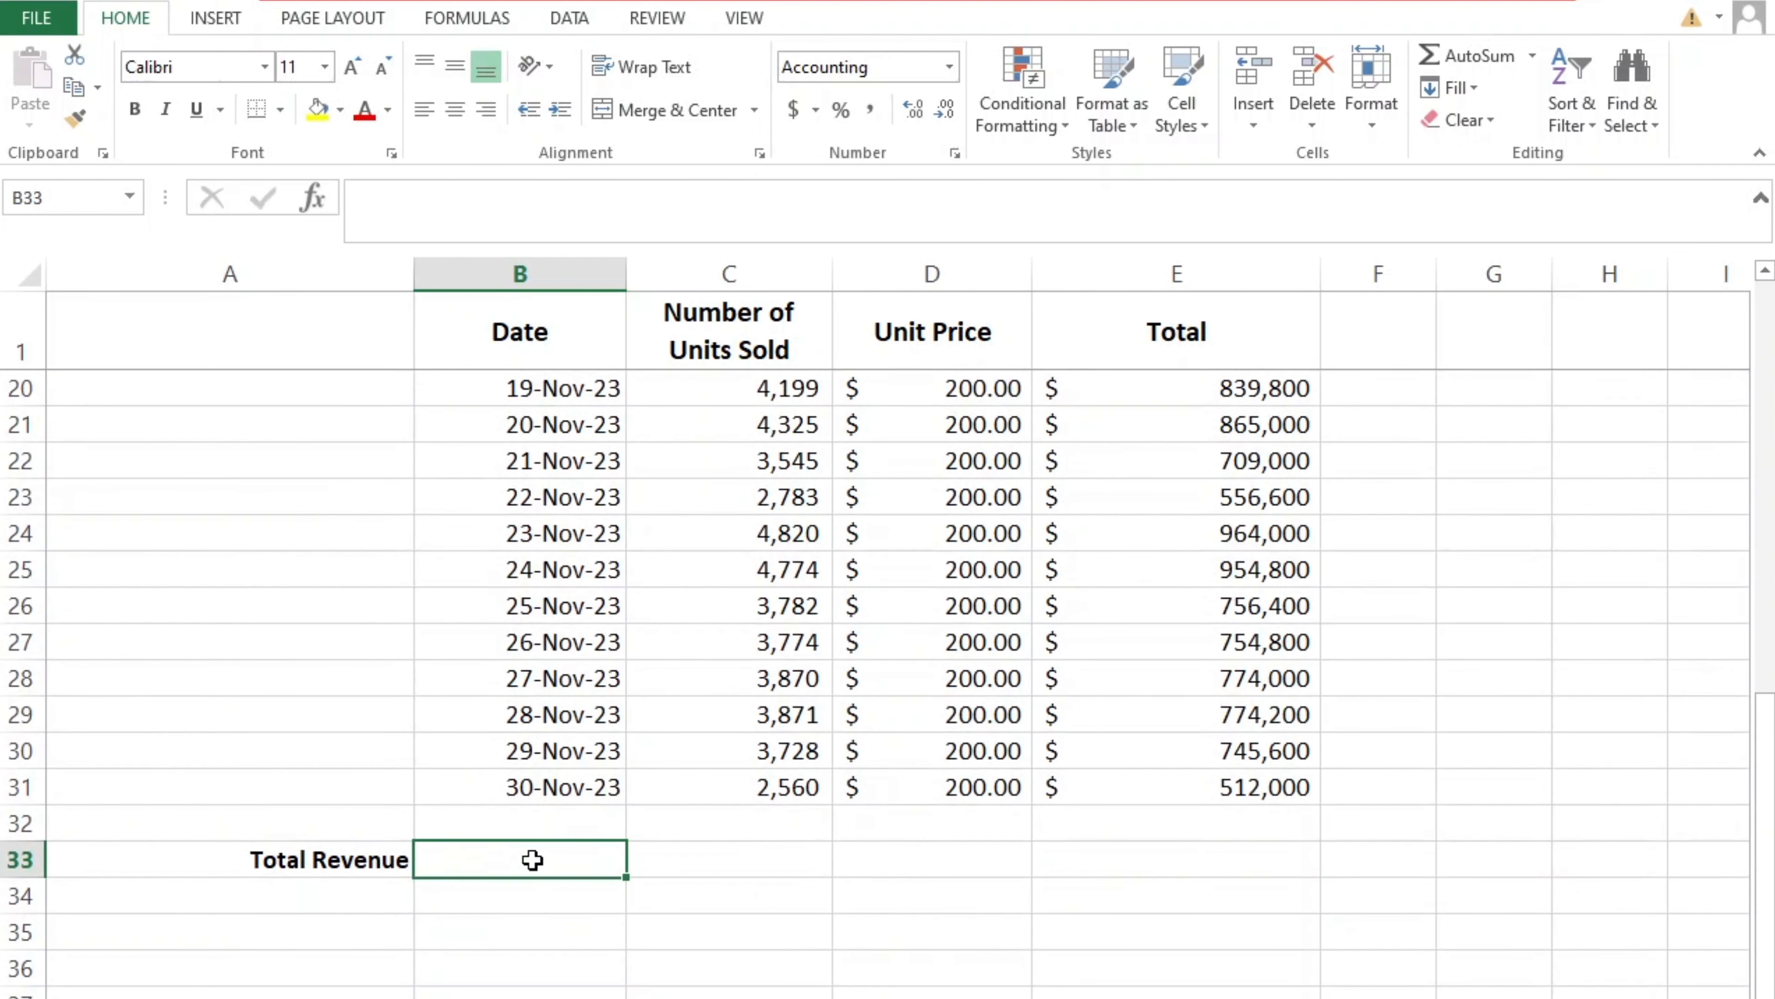
{"action": "type", "text": "=SUM9"}
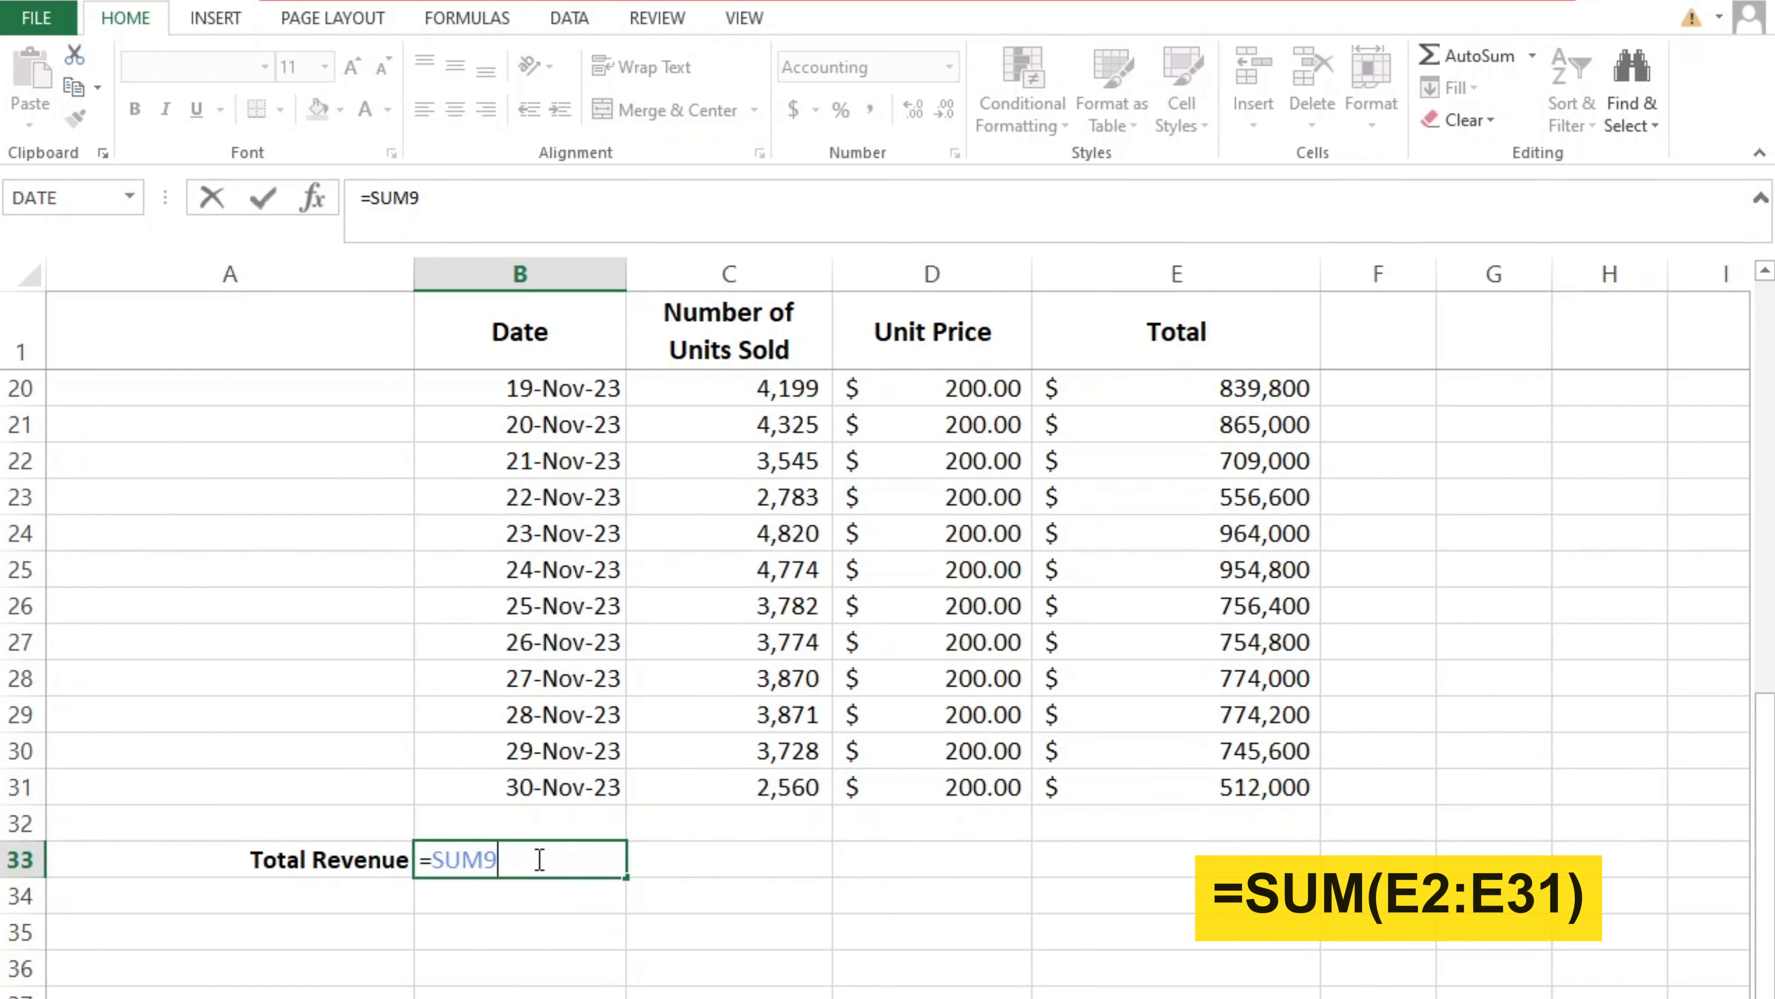
{"action": "key", "text": "BackSpace"}
{"action": "type", "text": "("}
{"action": "scroll", "coordinate": [883, 861], "scroll_direction": "up", "scroll_amount": 6}
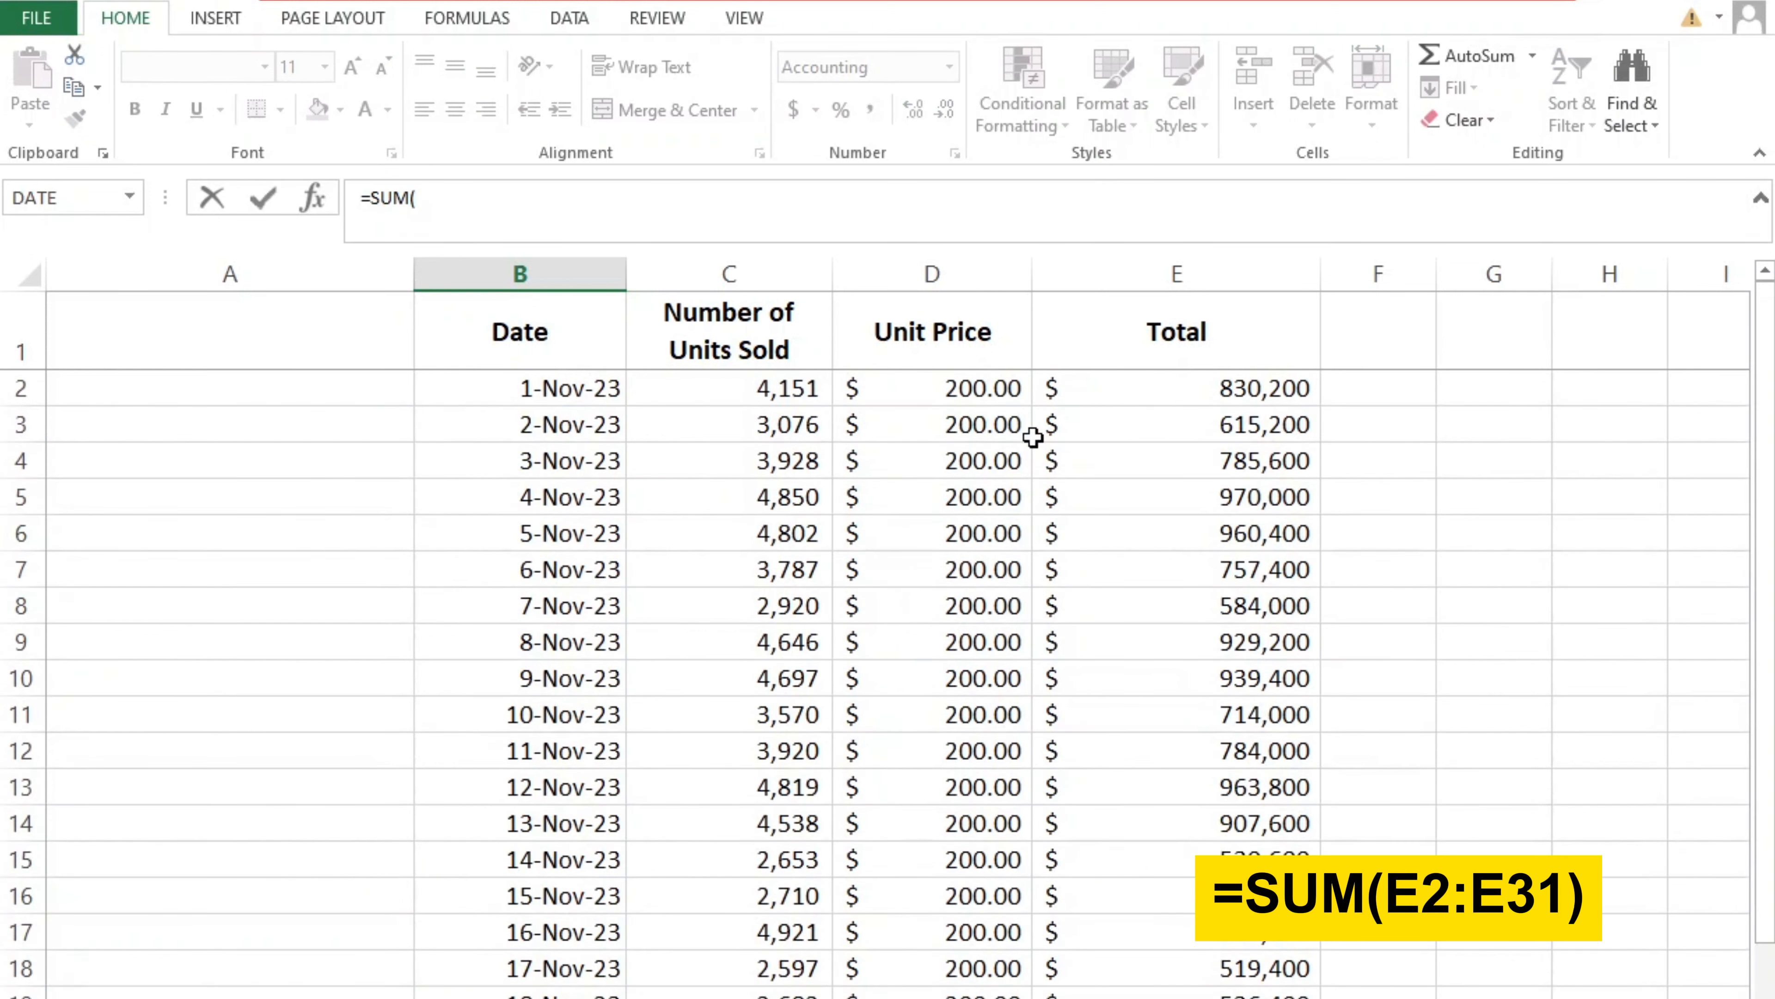
{"action": "left_click", "coordinate": [1108, 395]}
{"action": "scroll", "coordinate": [1117, 496], "scroll_direction": "down", "scroll_amount": 4}
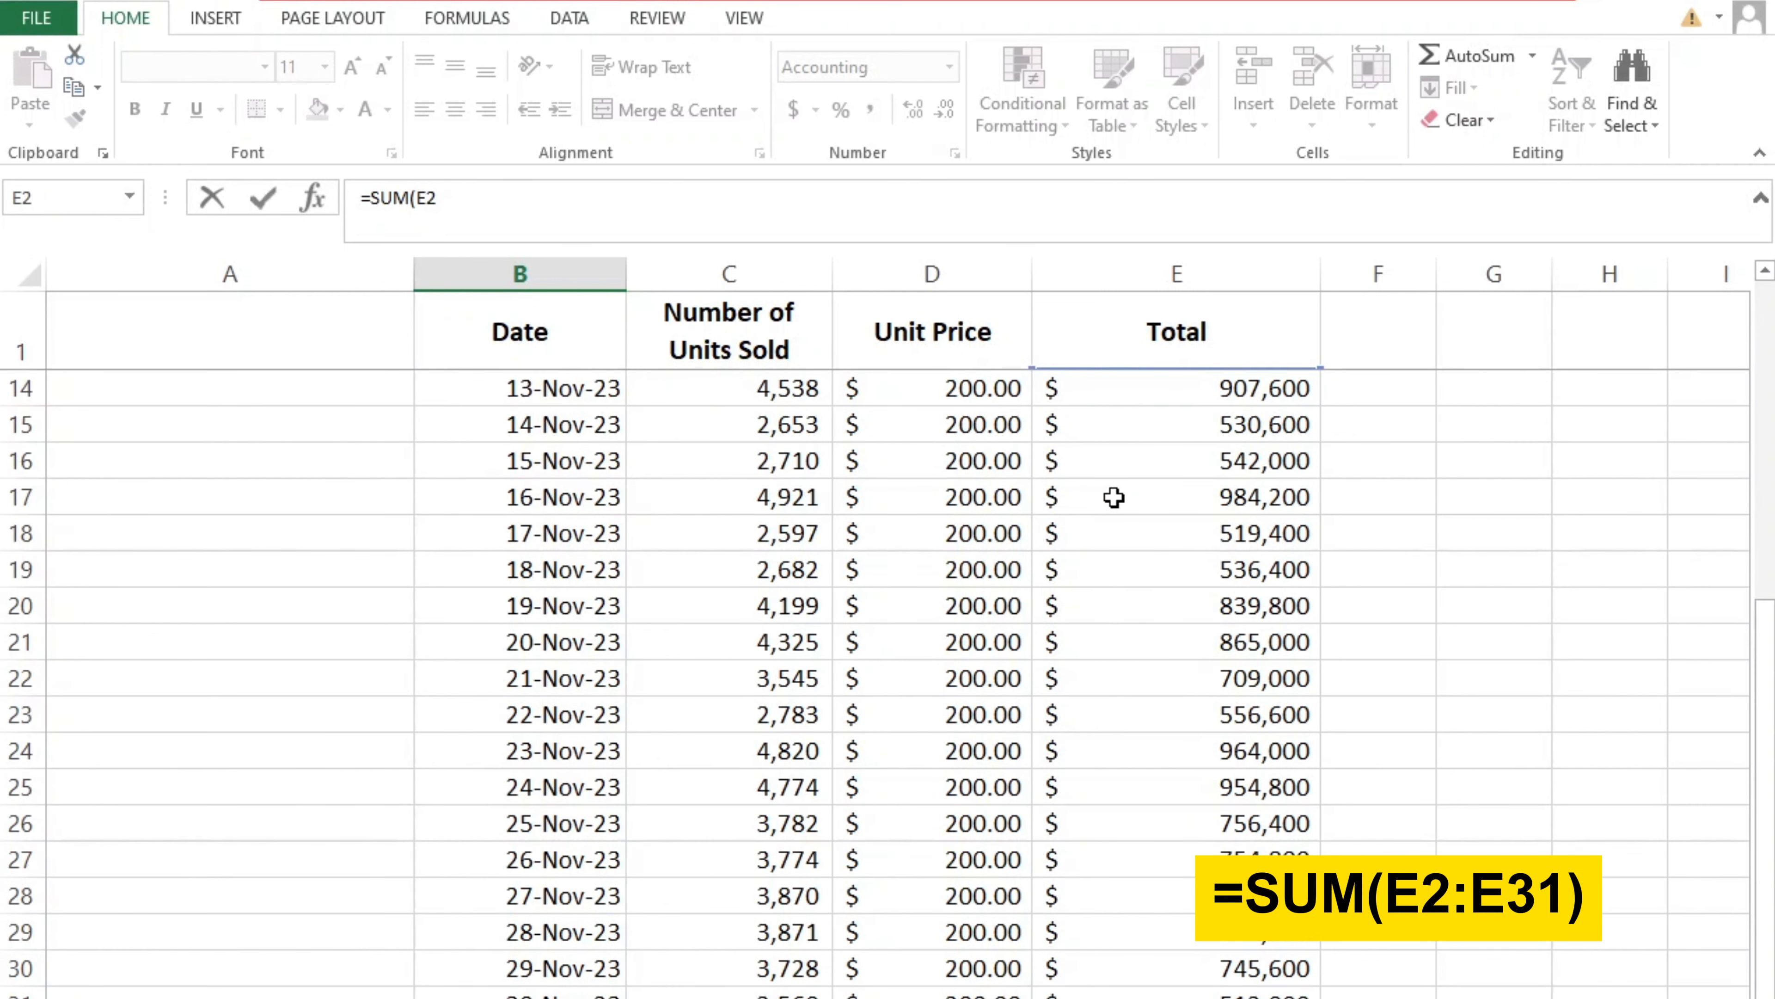
{"action": "left_click", "coordinate": [1232, 996], "text": "shift"}
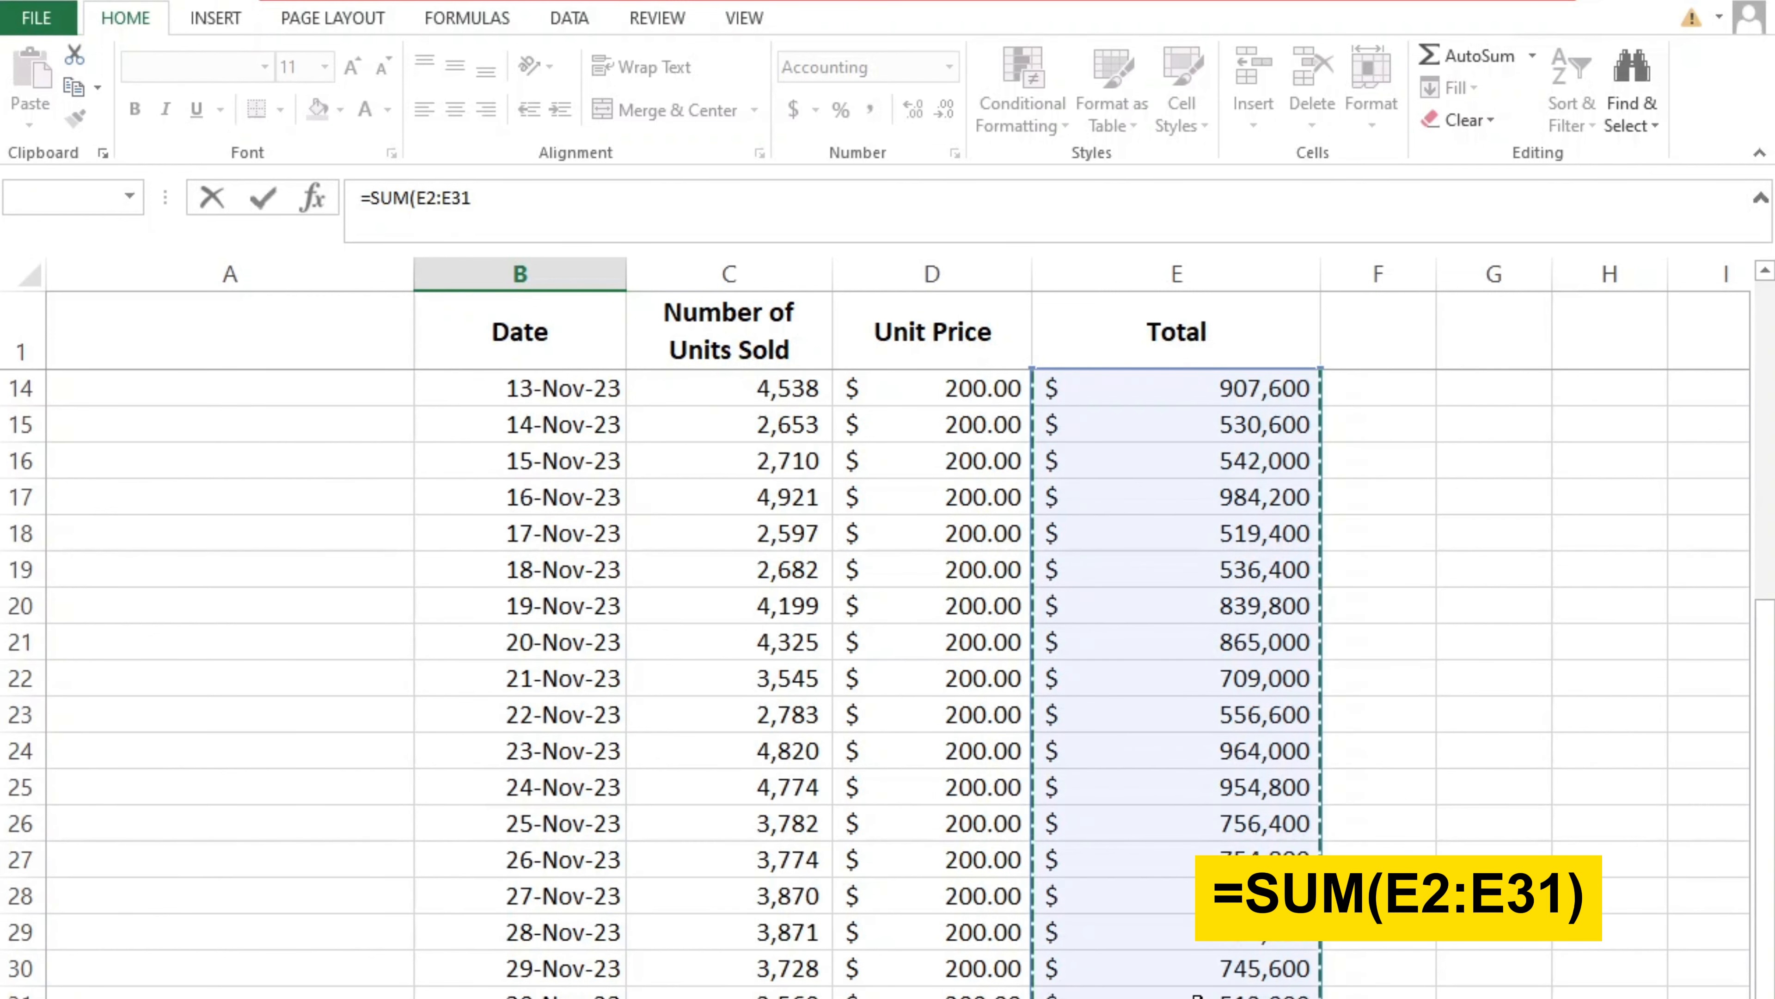
{"action": "scroll", "coordinate": [1197, 995], "scroll_direction": "down", "scroll_amount": 2}
{"action": "type", "text": ")"}
{"action": "key", "text": "Return"}
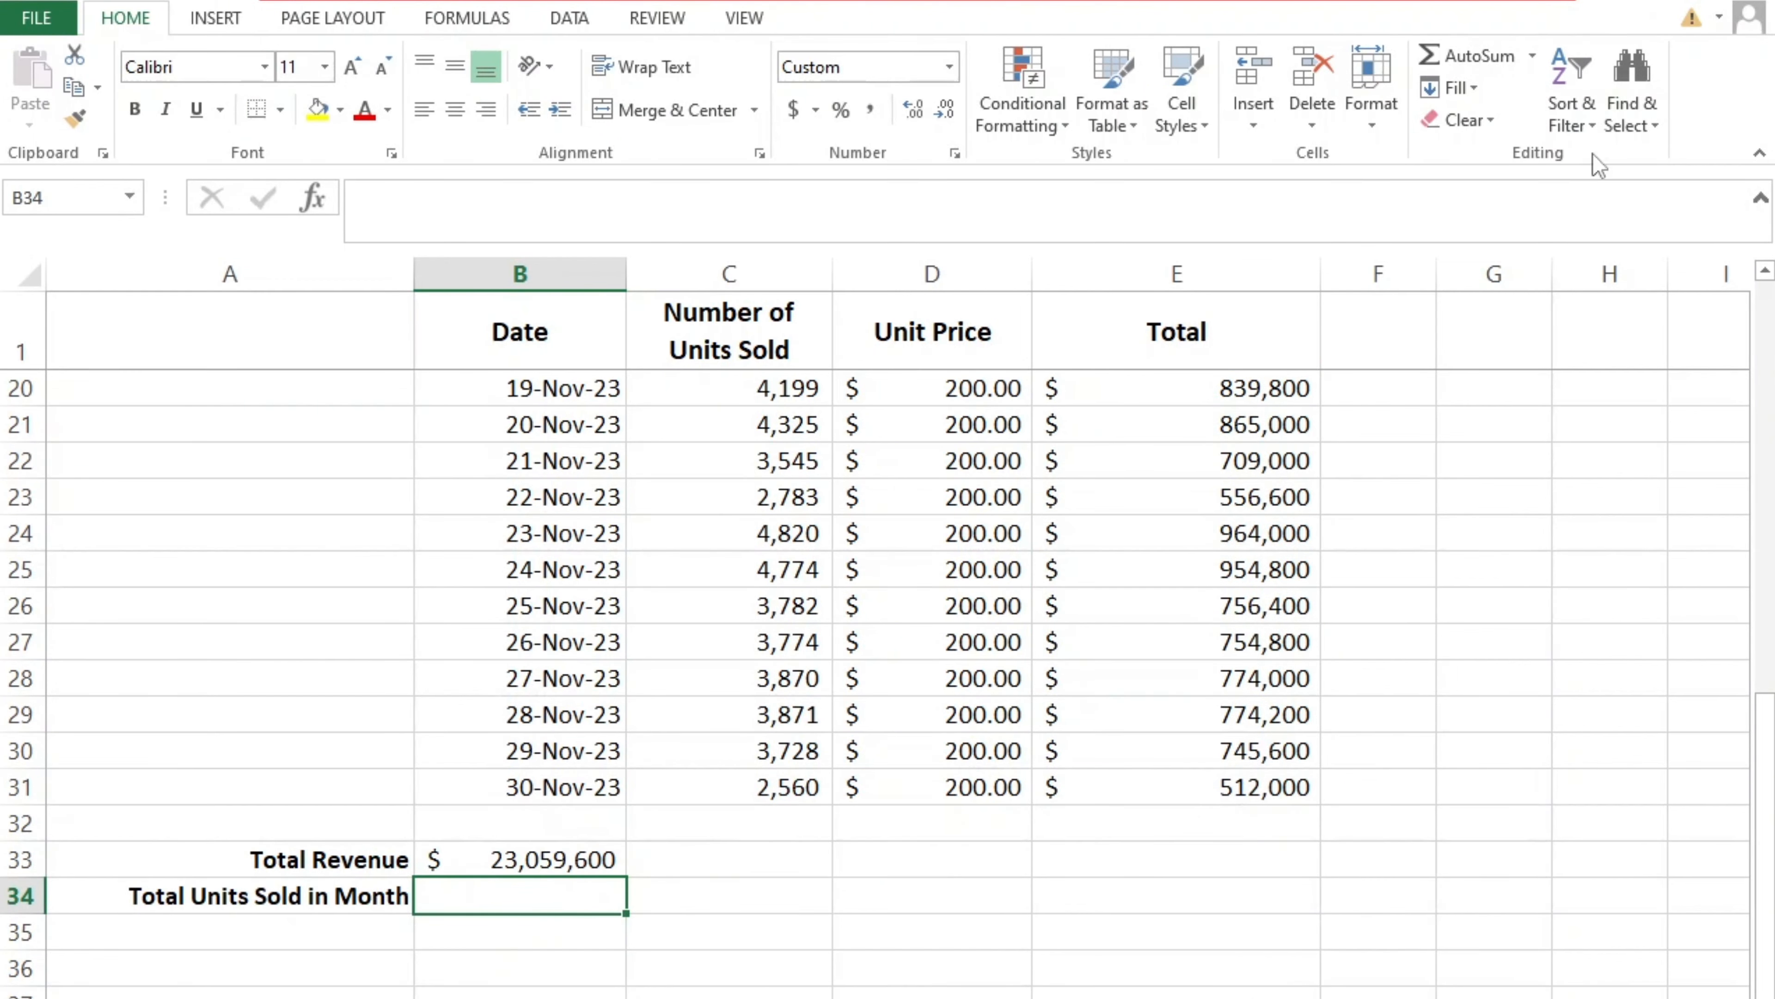
Calculate Total Units Sold in Month in B34 with the formula =SUM(C2:C31).
{"action": "scroll", "coordinate": [1522, 988], "scroll_direction": "up", "scroll_amount": 4}
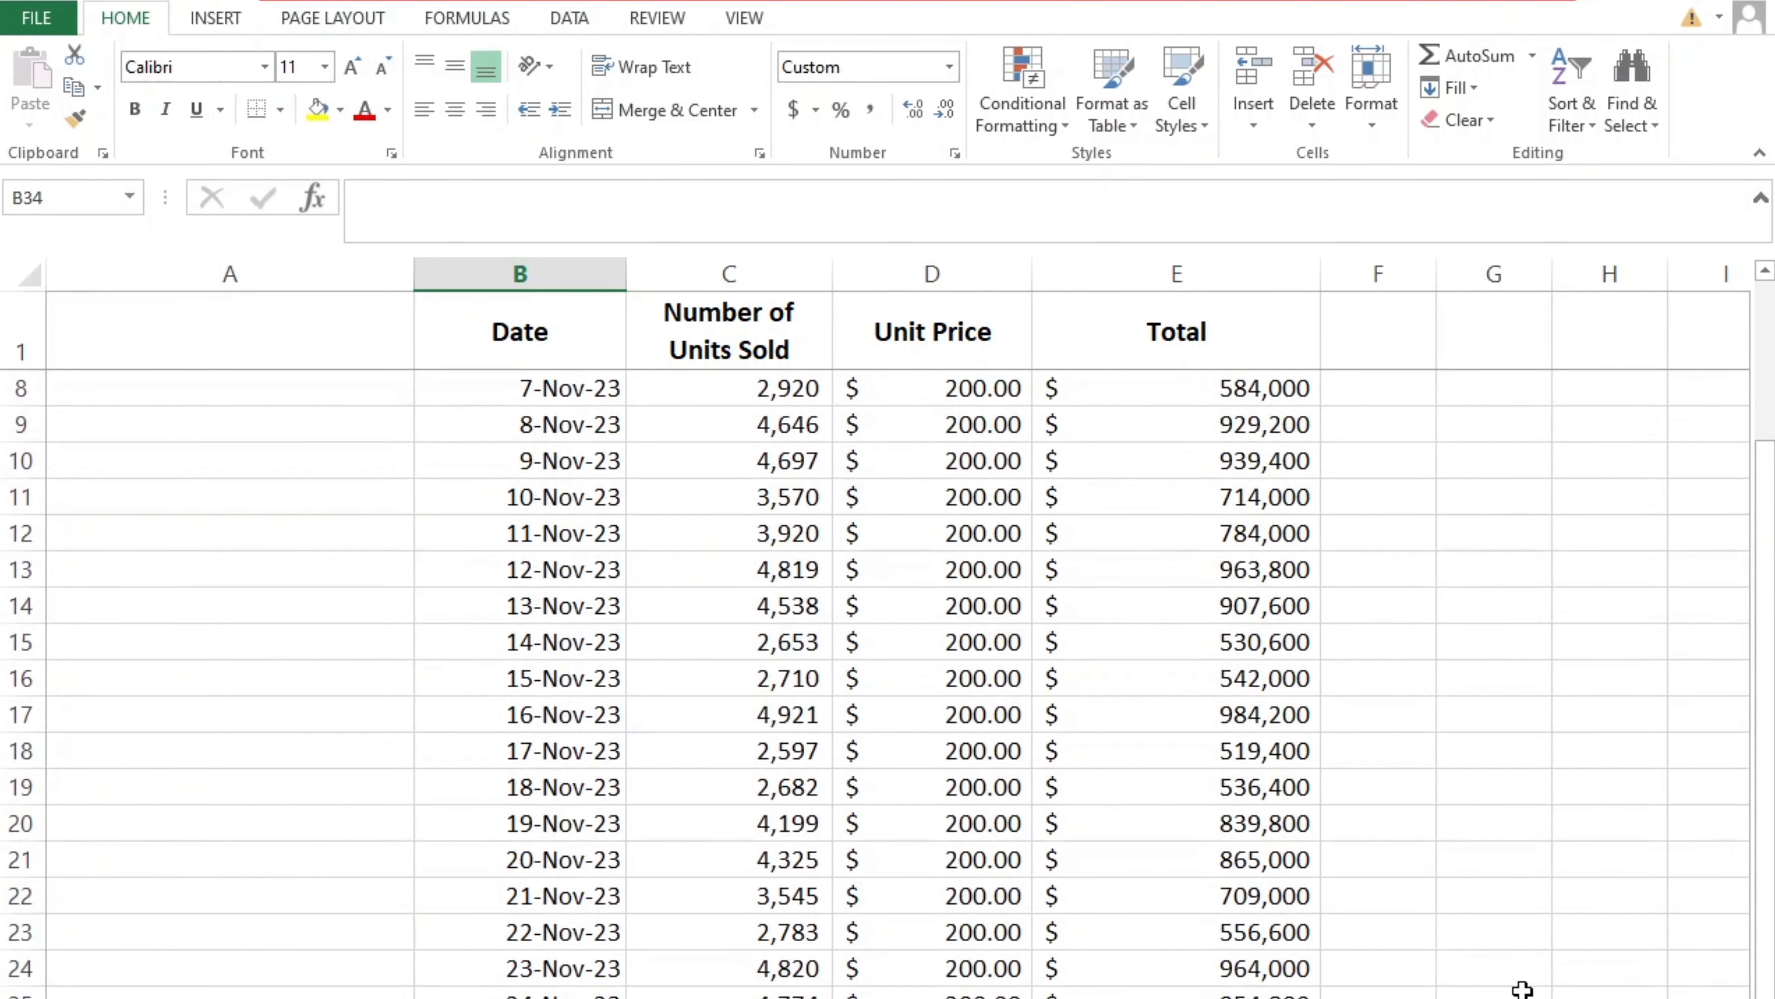
{"action": "scroll", "coordinate": [1523, 988], "scroll_direction": "down", "scroll_amount": 4}
{"action": "scroll", "coordinate": [1523, 988], "scroll_direction": "down", "scroll_amount": 2}
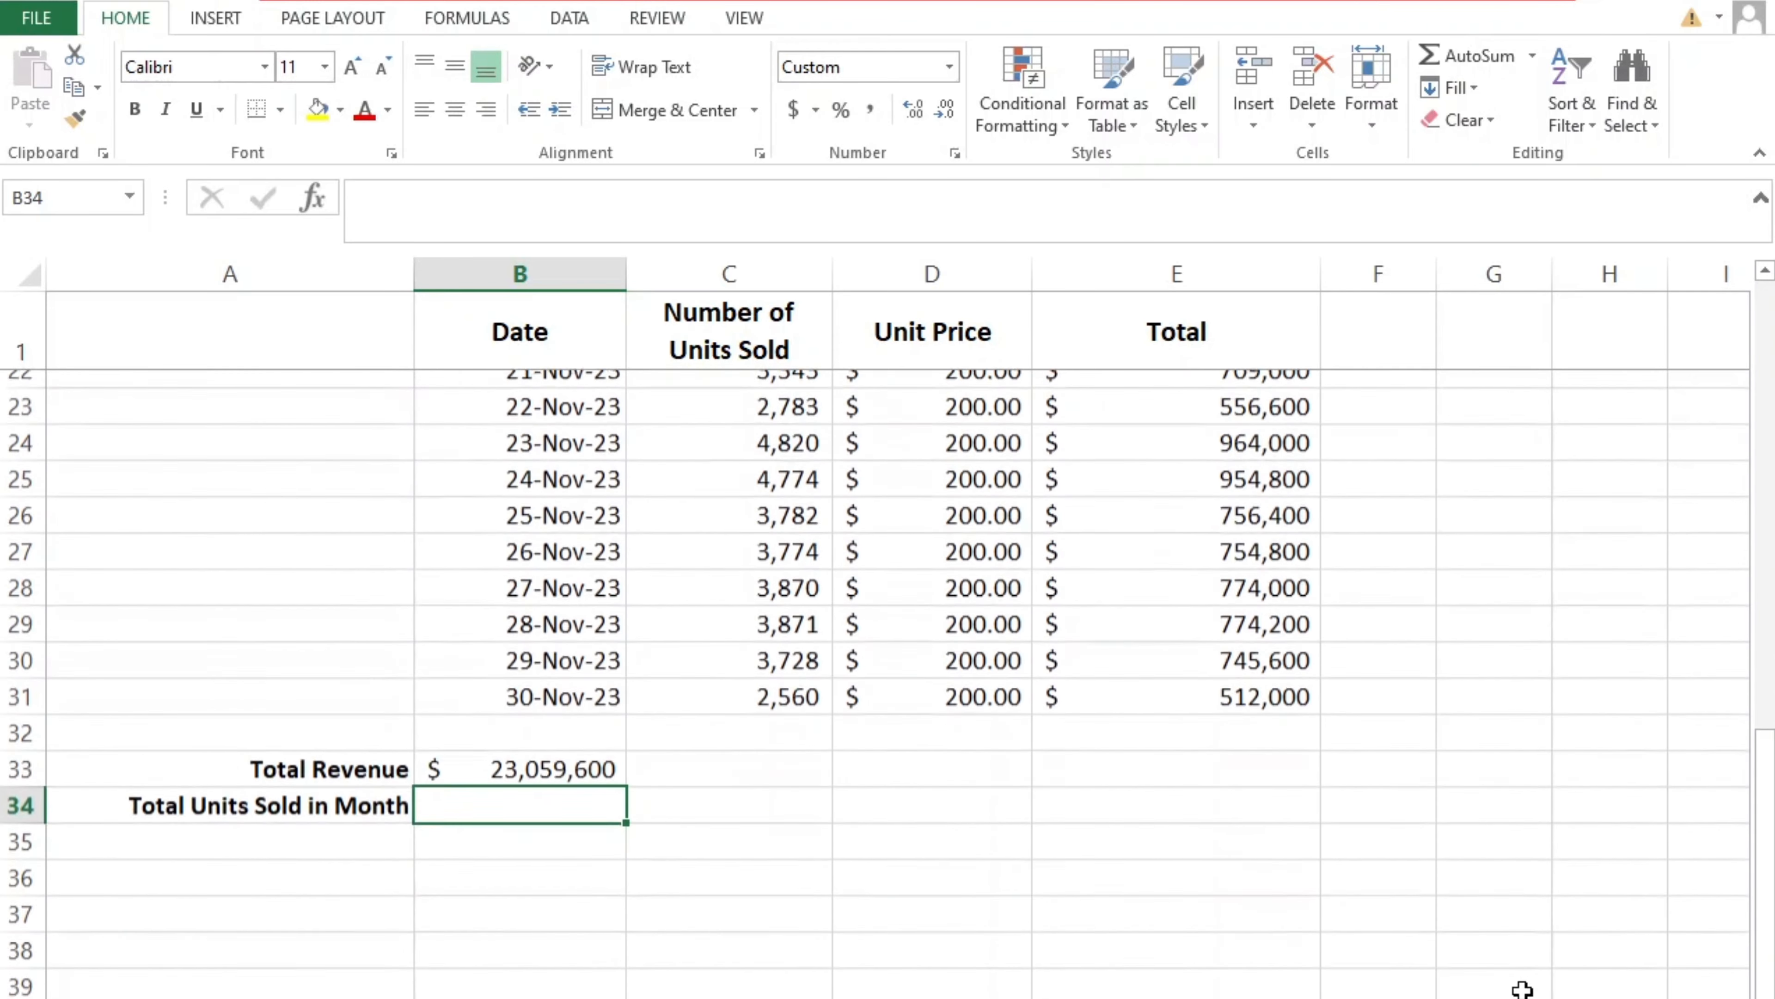
{"action": "scroll", "coordinate": [1522, 988], "scroll_direction": "up", "scroll_amount": 2}
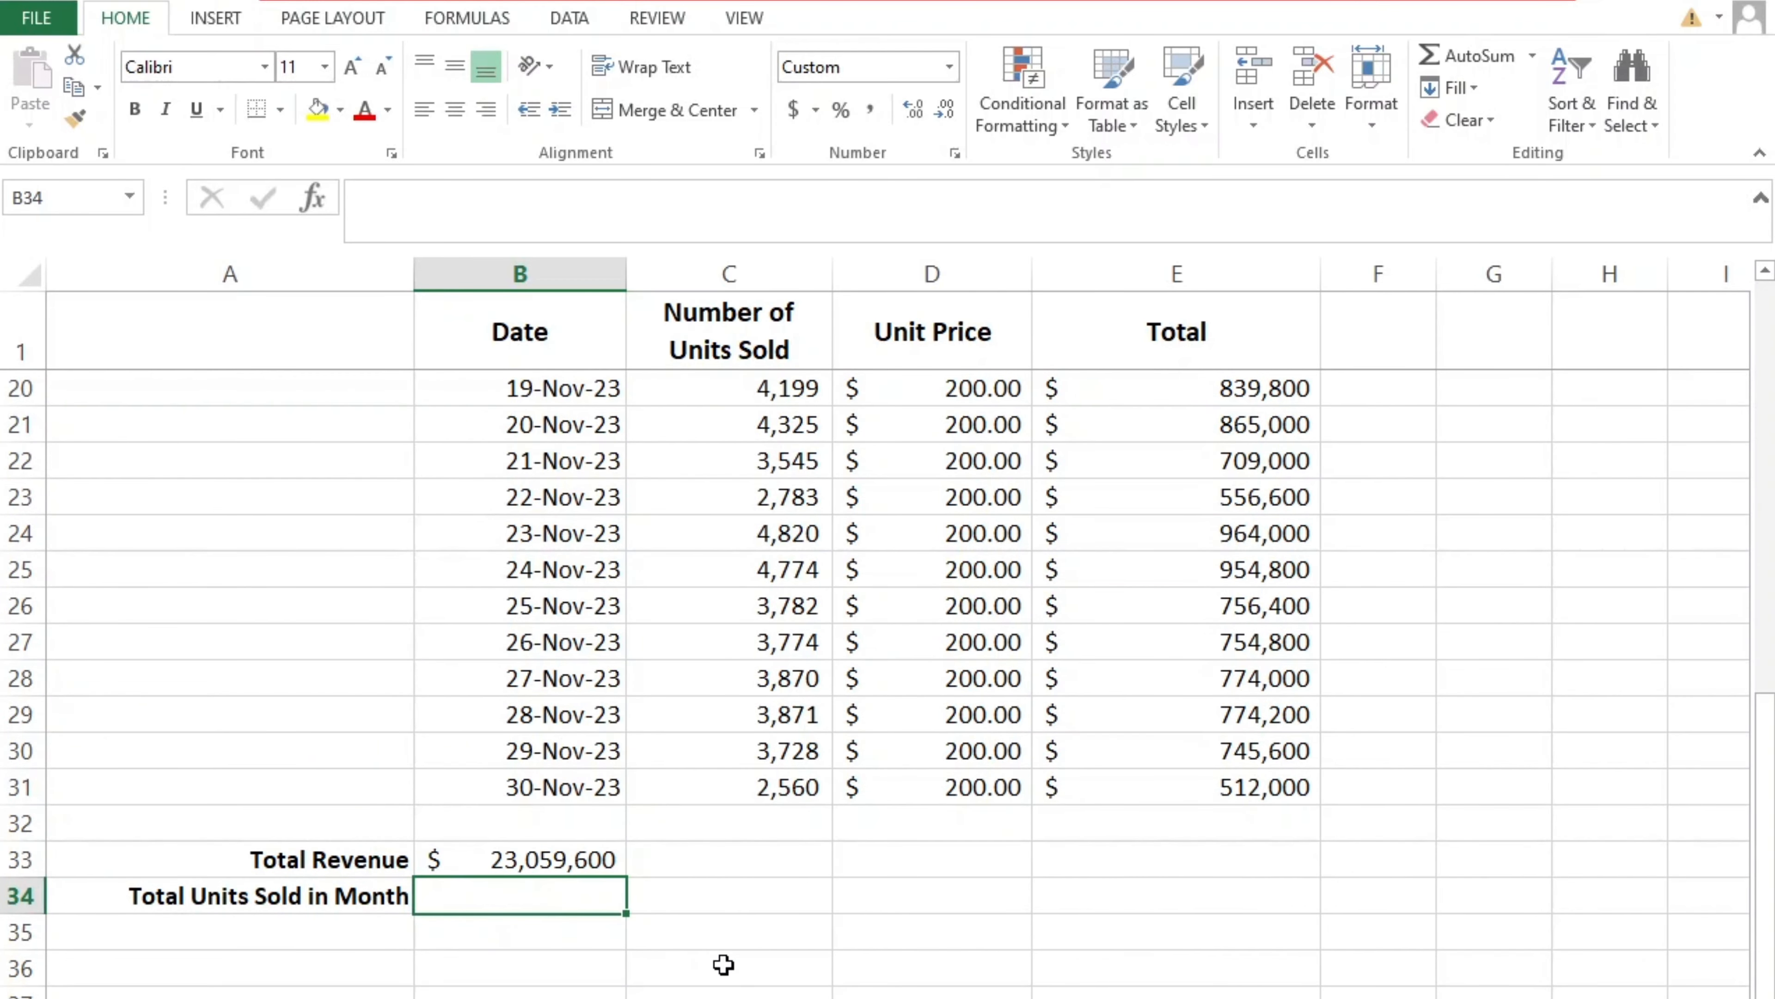
{"action": "type", "text": "=SUM("}
{"action": "scroll", "coordinate": [734, 941], "scroll_direction": "up", "scroll_amount": 6}
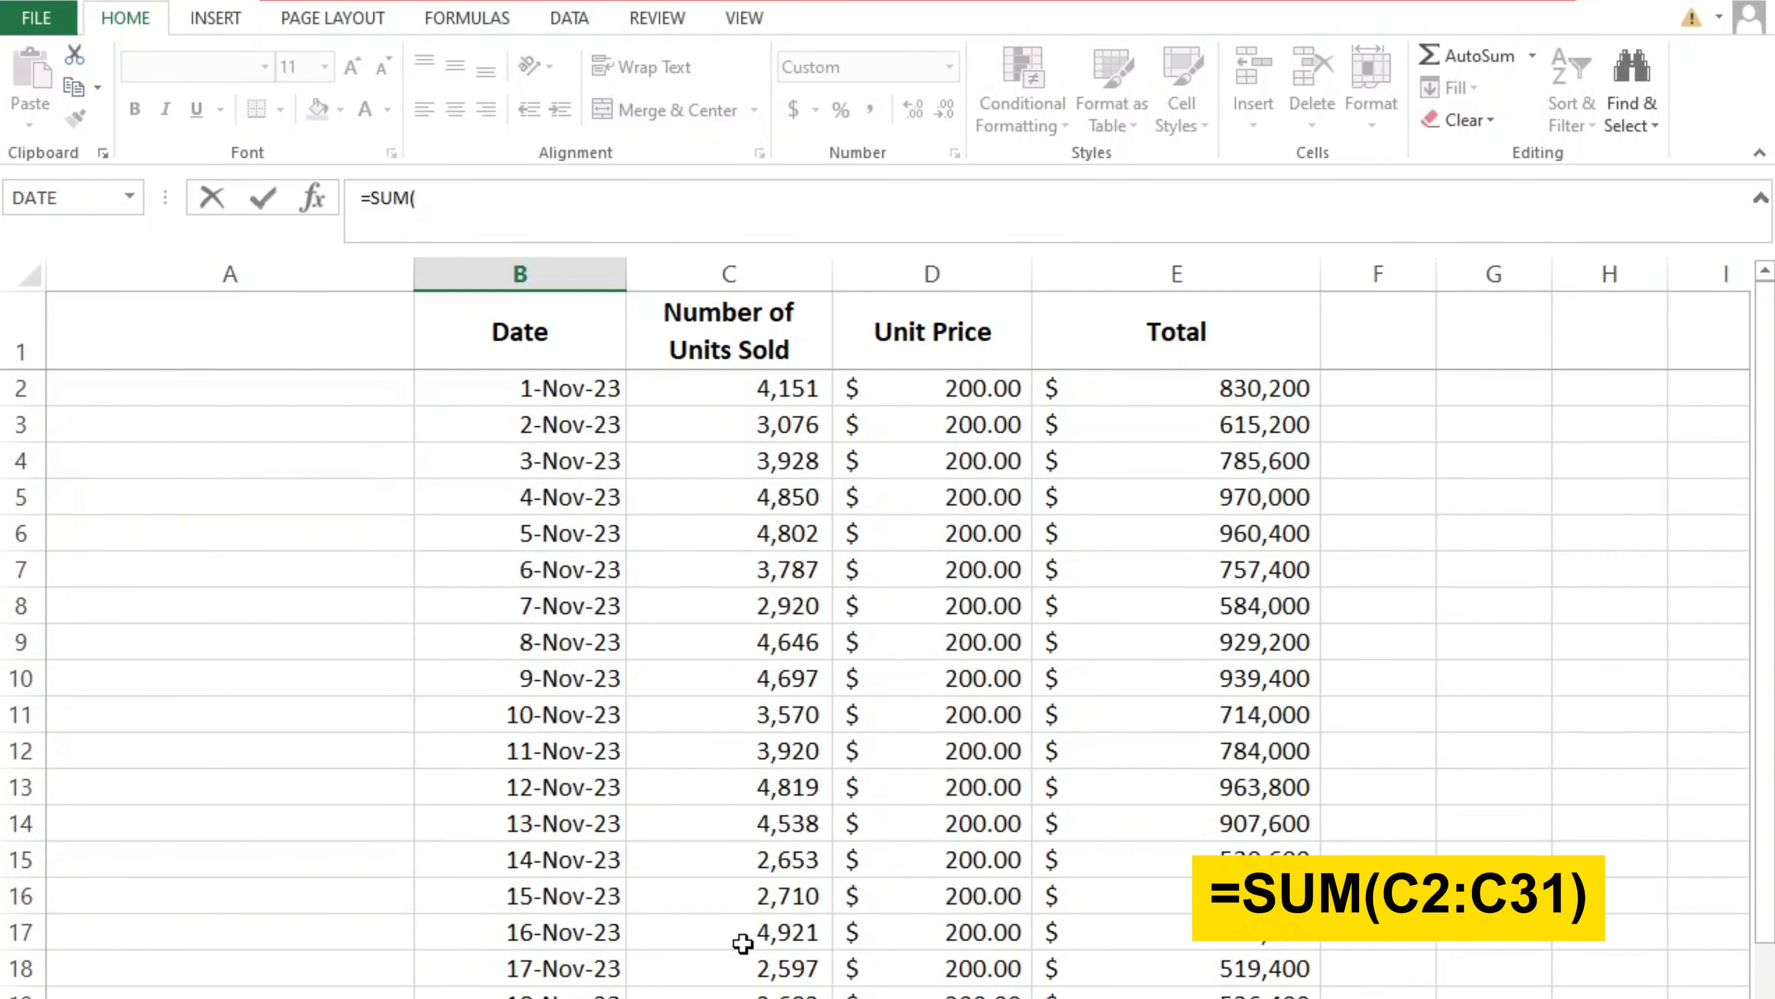
{"action": "left_click", "coordinate": [787, 389]}
{"action": "scroll", "coordinate": [777, 781], "scroll_direction": "down", "scroll_amount": 7}
{"action": "left_click", "coordinate": [773, 715], "text": "shift"}
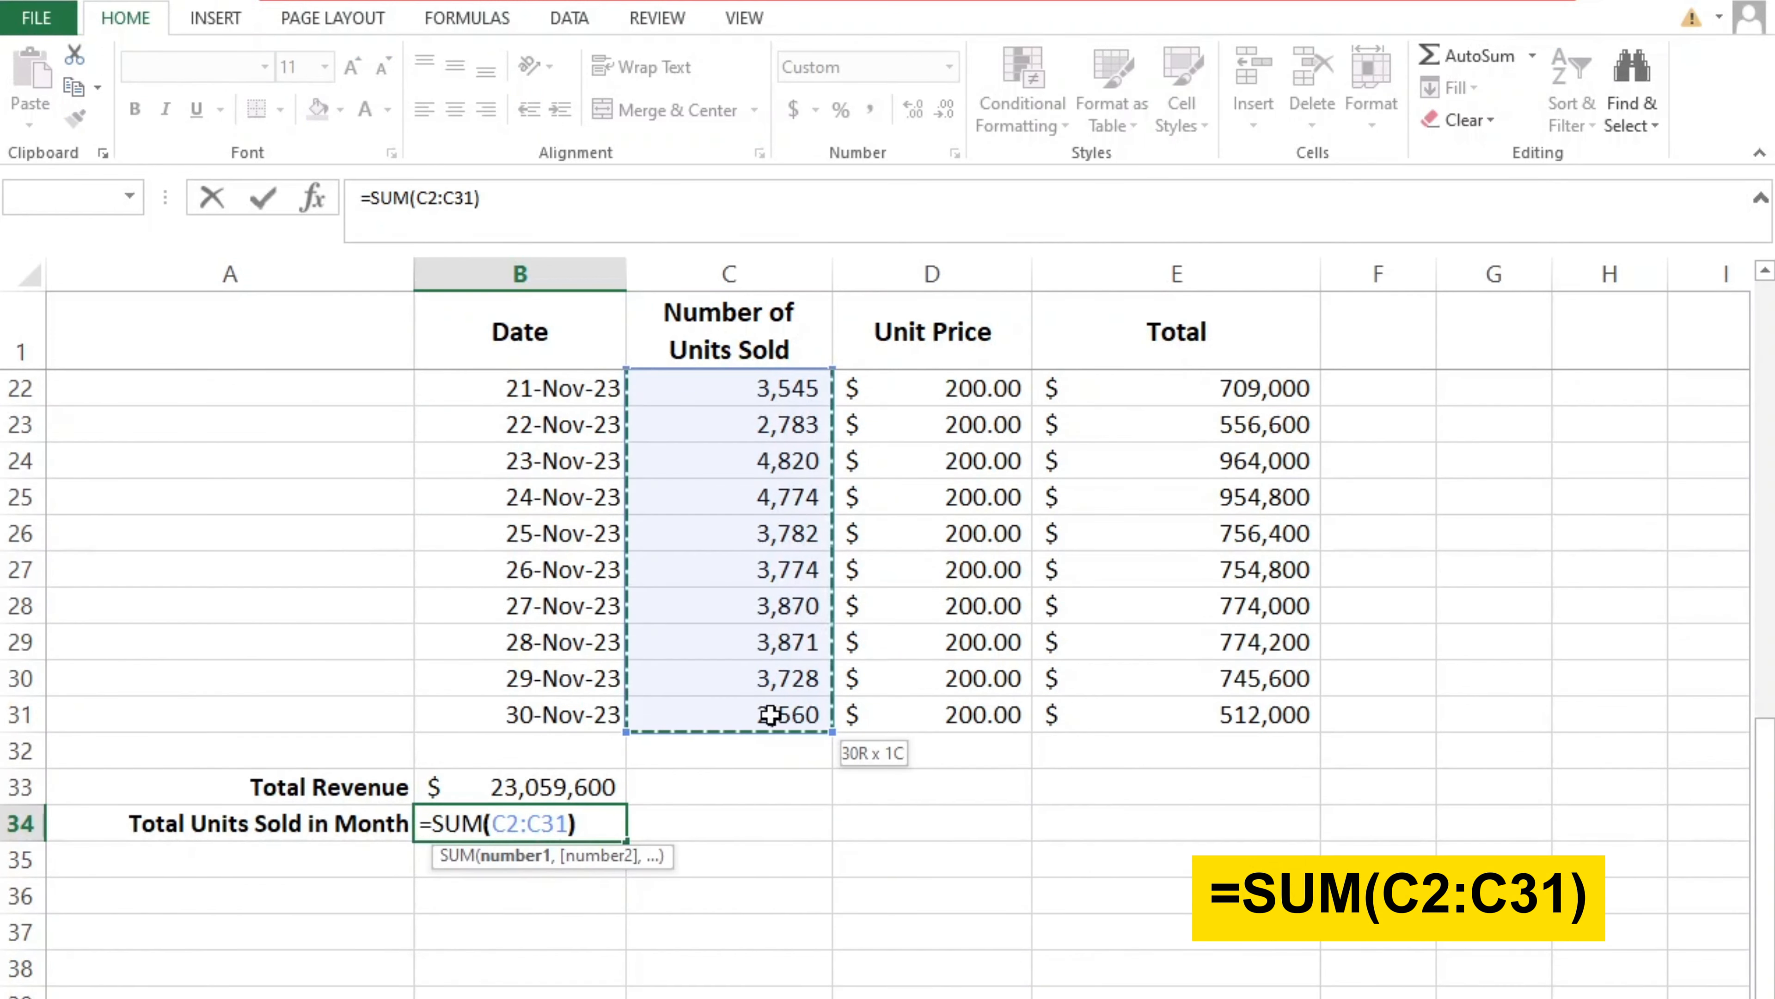
{"action": "key", "text": "Return"}
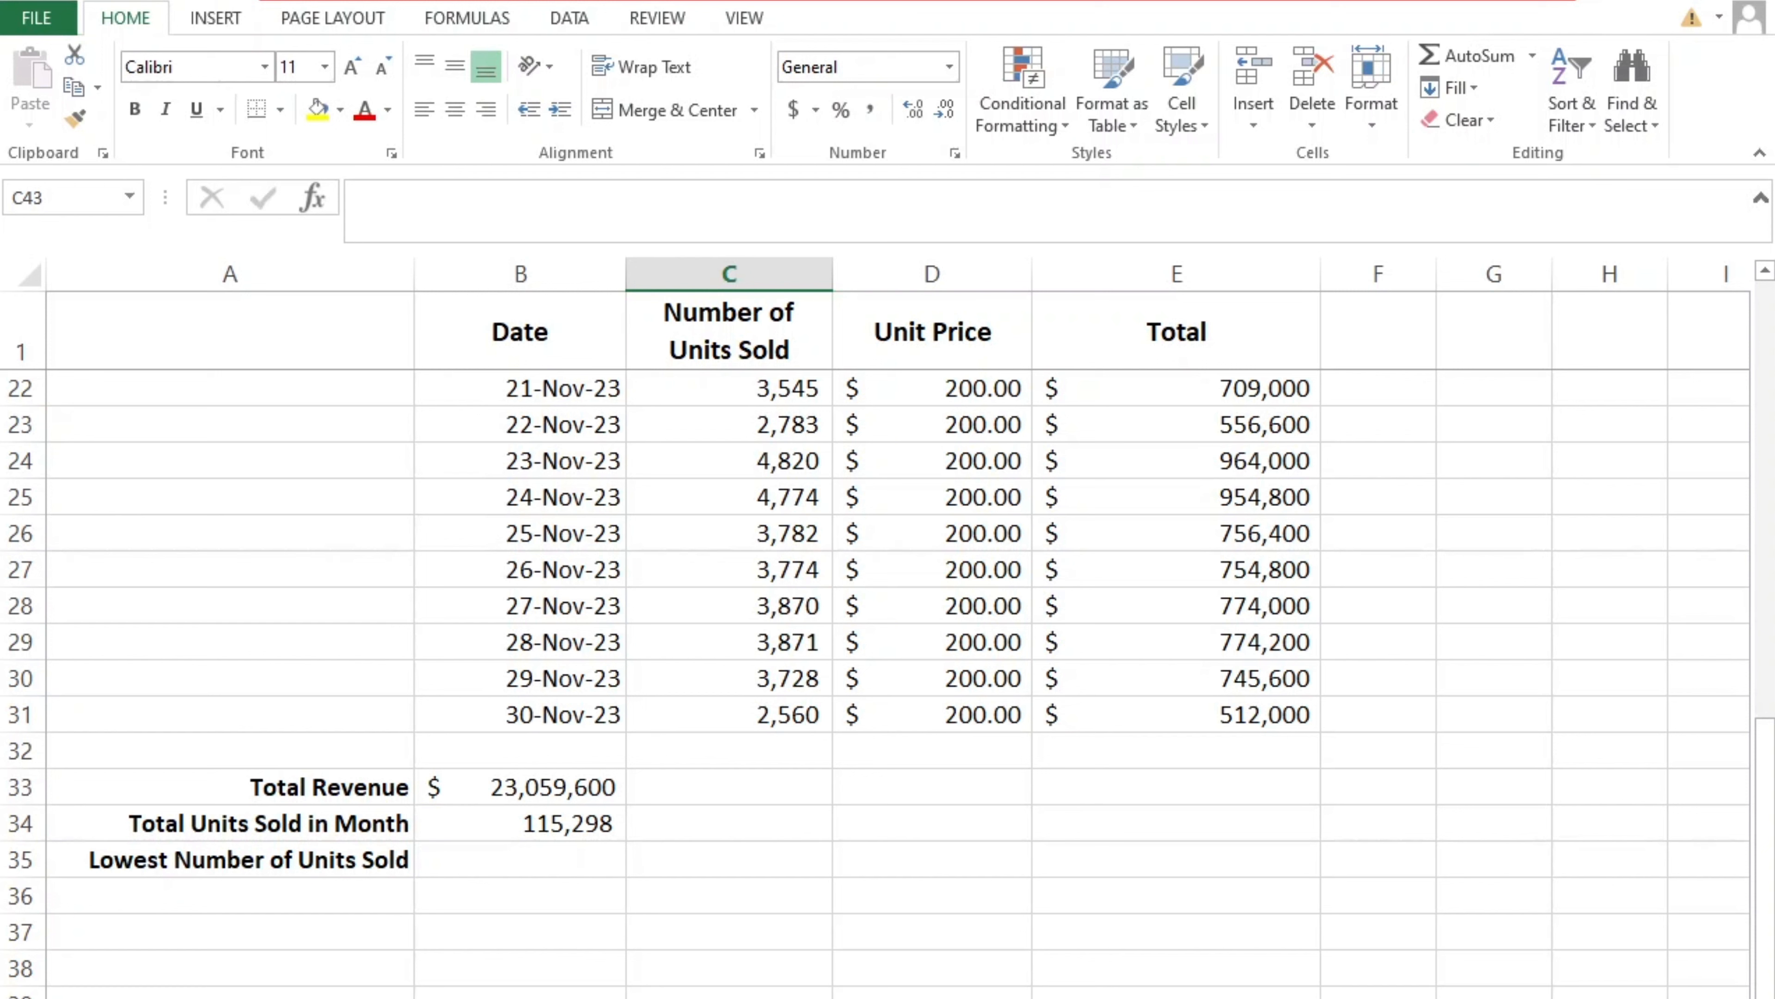
Enter =MIN(C2:C31) in B35 to find the Lowest Number of Units Sold.
{"action": "left_click", "coordinate": [567, 858]}
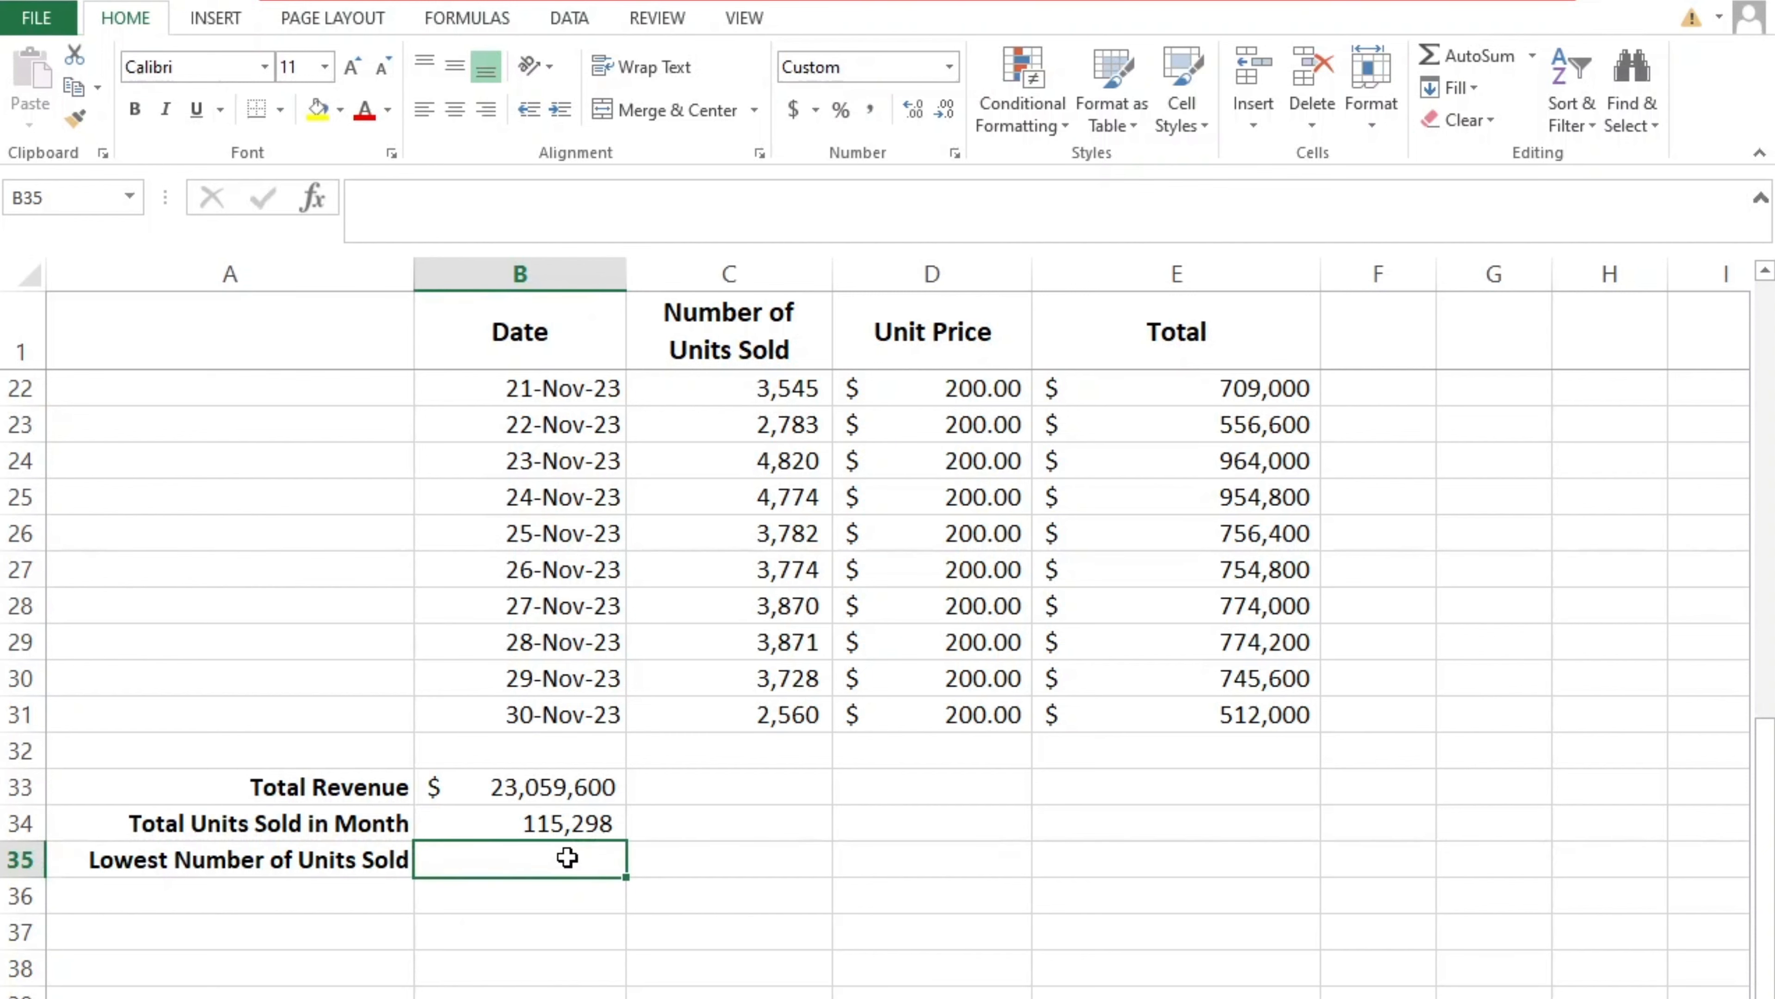
{"action": "type", "text": "=MIN("}
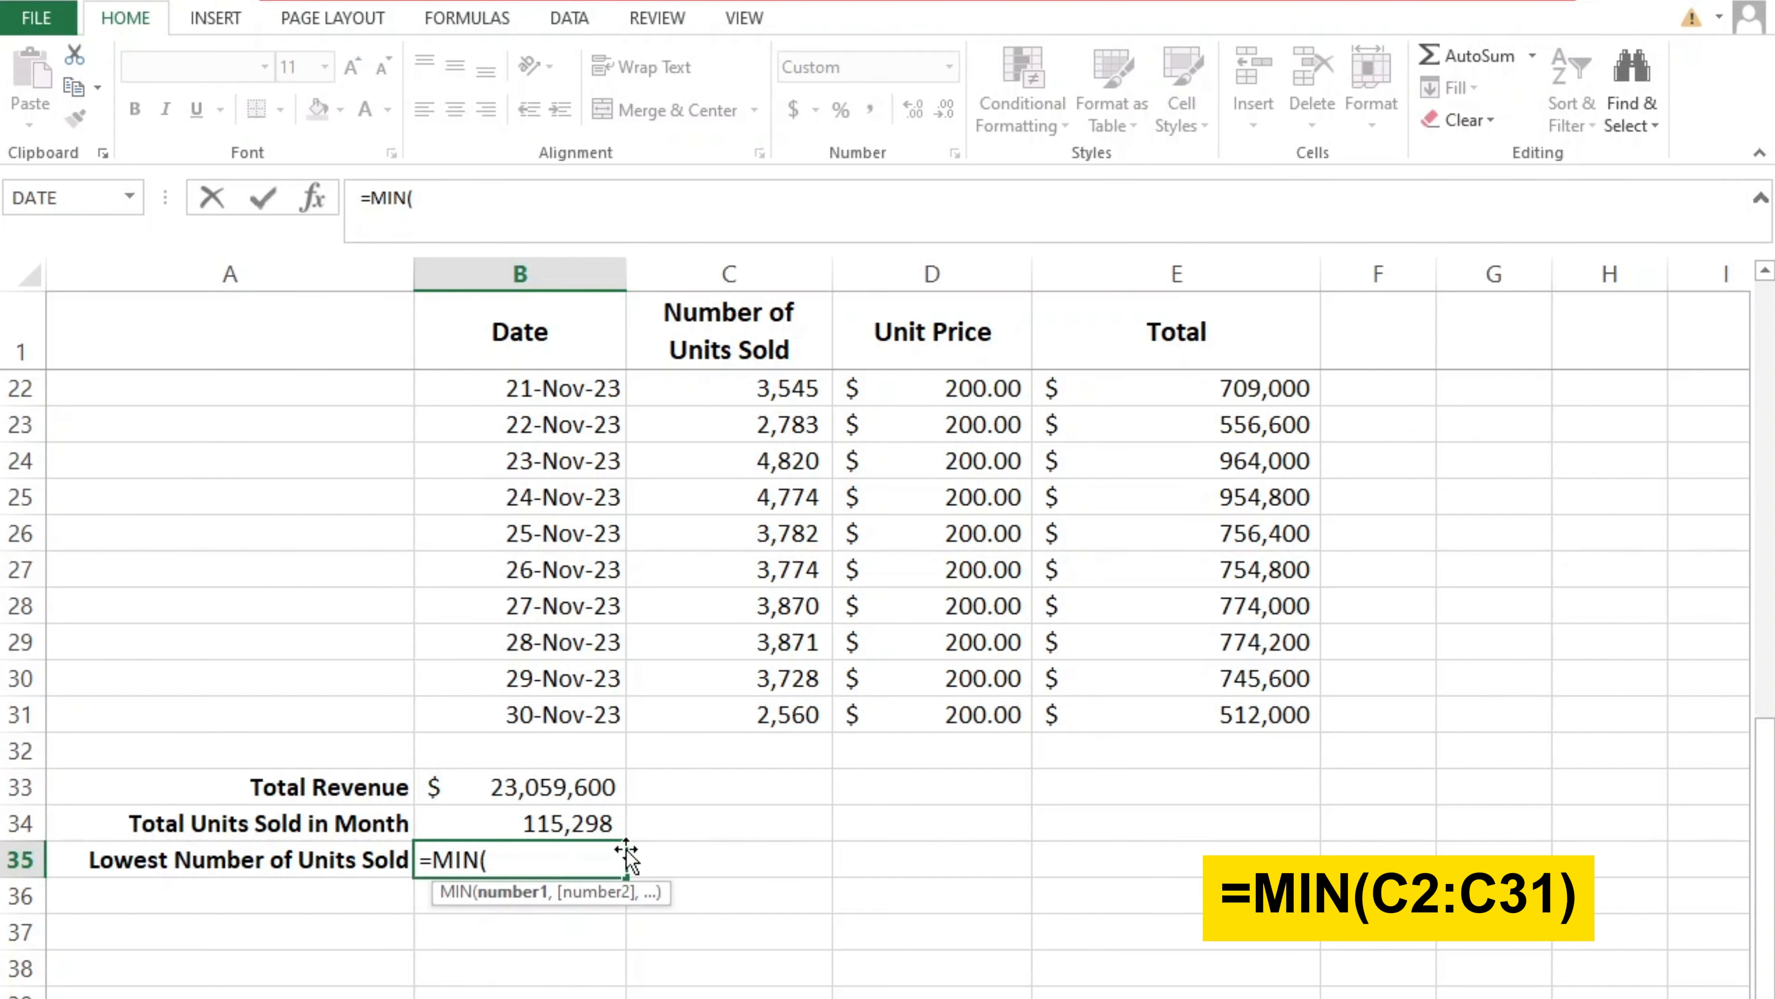
{"action": "scroll", "coordinate": [629, 850], "scroll_direction": "up", "scroll_amount": 7}
{"action": "left_click", "coordinate": [729, 388]}
{"action": "scroll", "coordinate": [882, 917], "scroll_direction": "down", "scroll_amount": 1}
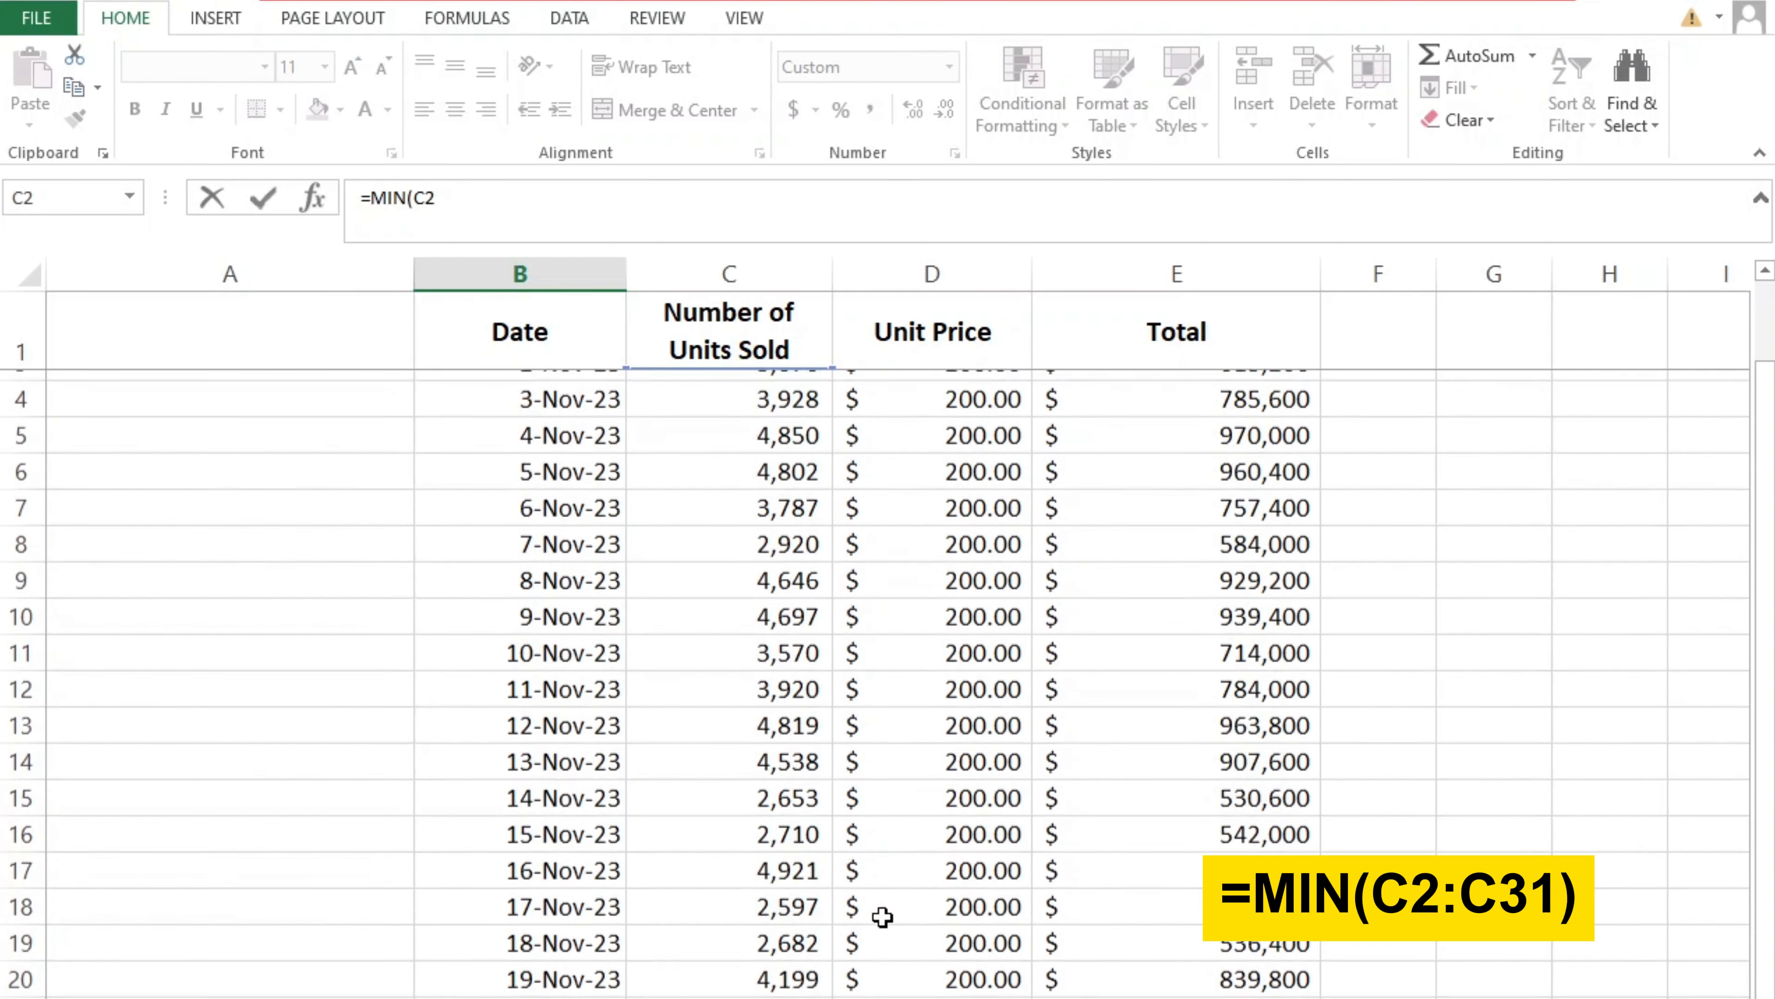
{"action": "key", "text": "ctrl+shift+Down"}
{"action": "type", "text": ")"}
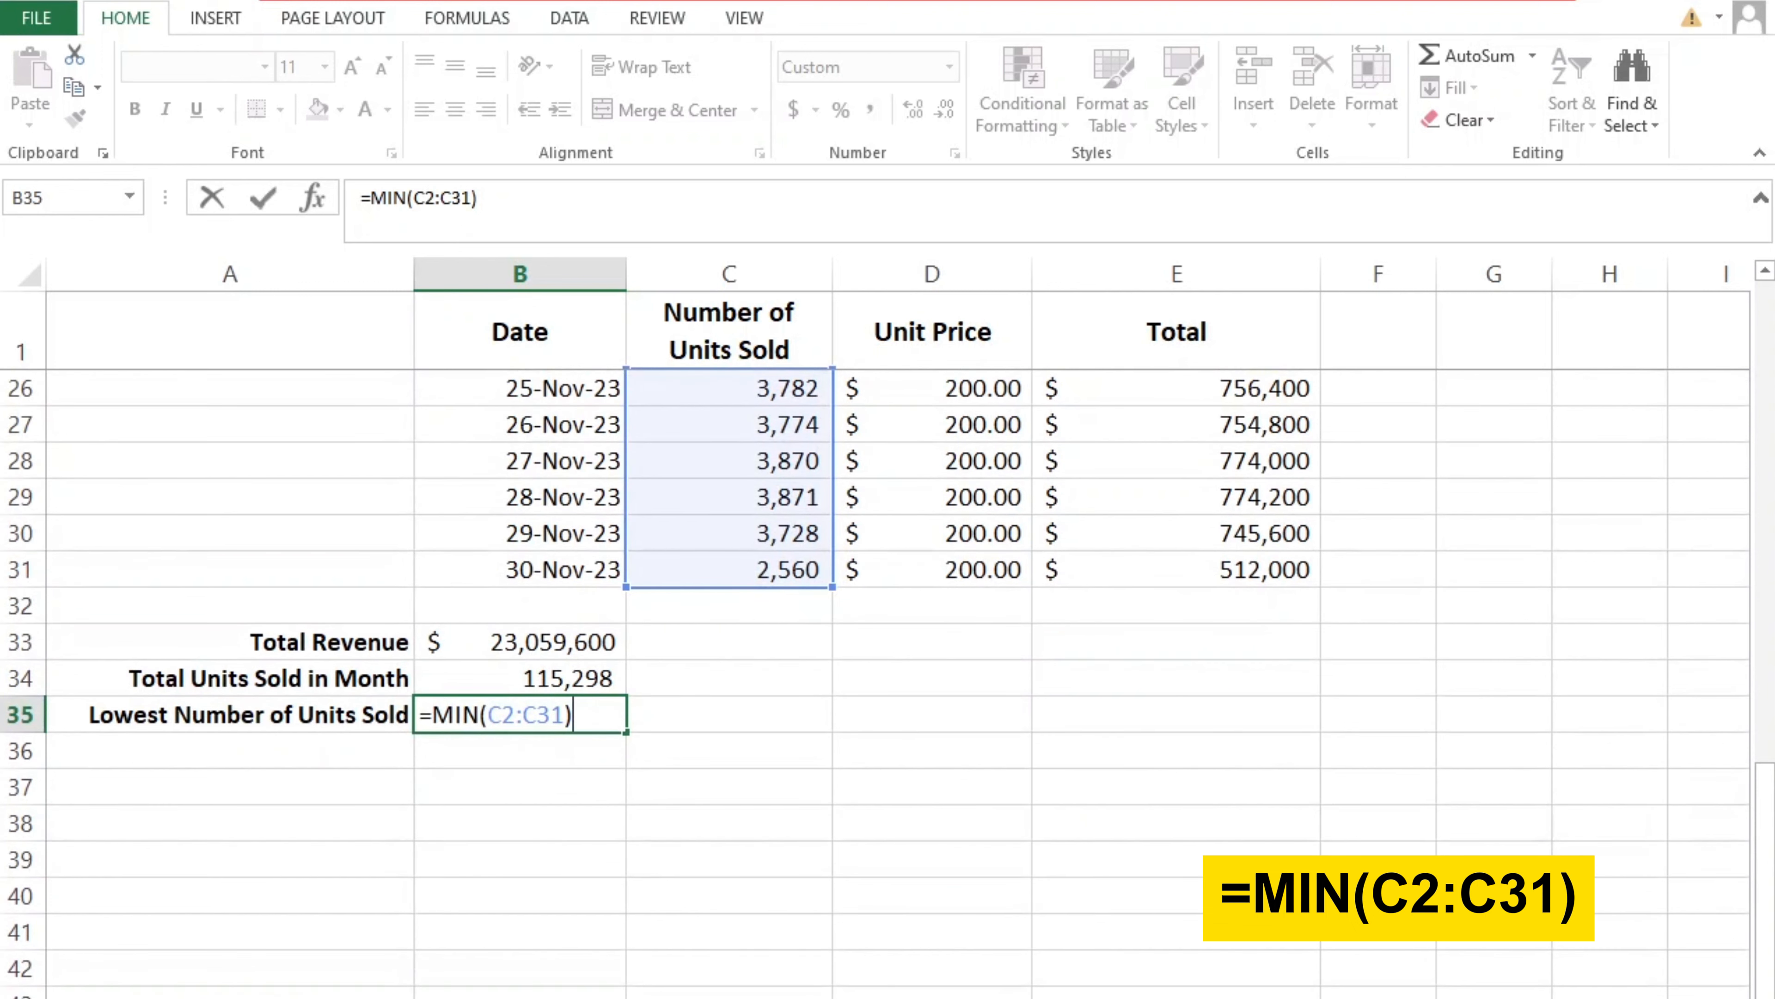
Start an INDEX formula in C35 with the dates B2:B31 as its array.
{"action": "left_click", "coordinate": [802, 716]}
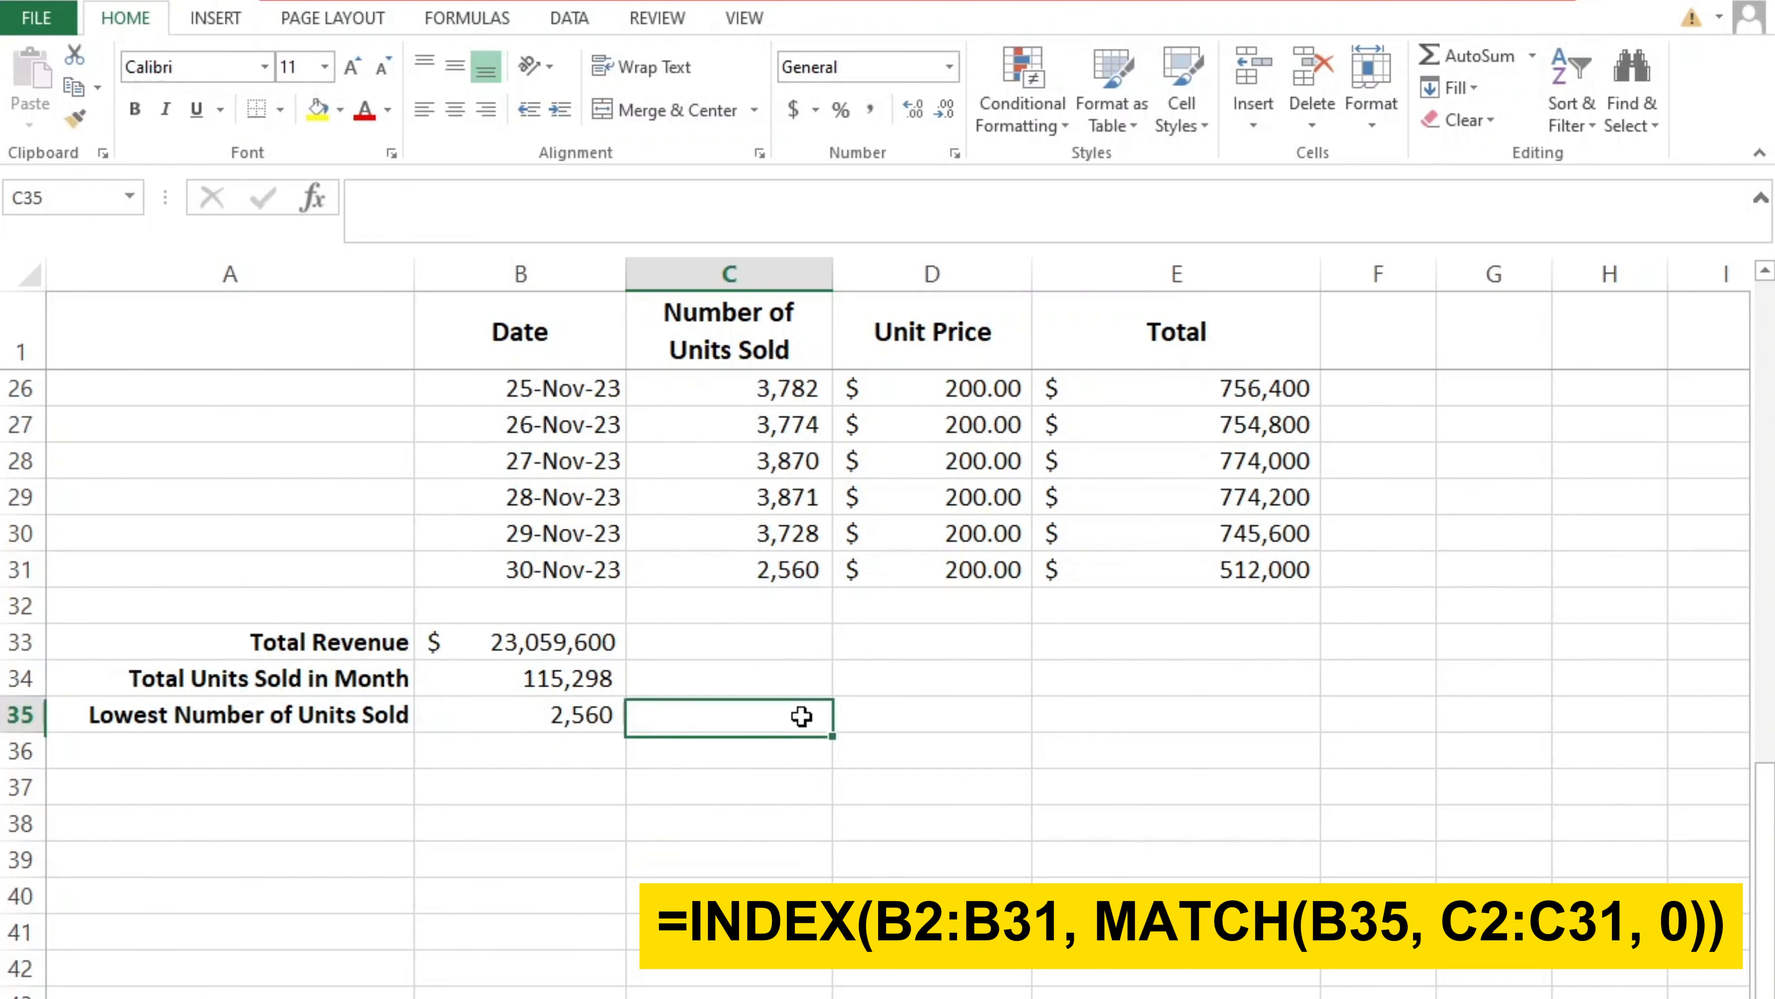
{"action": "type", "text": "=INDEX("}
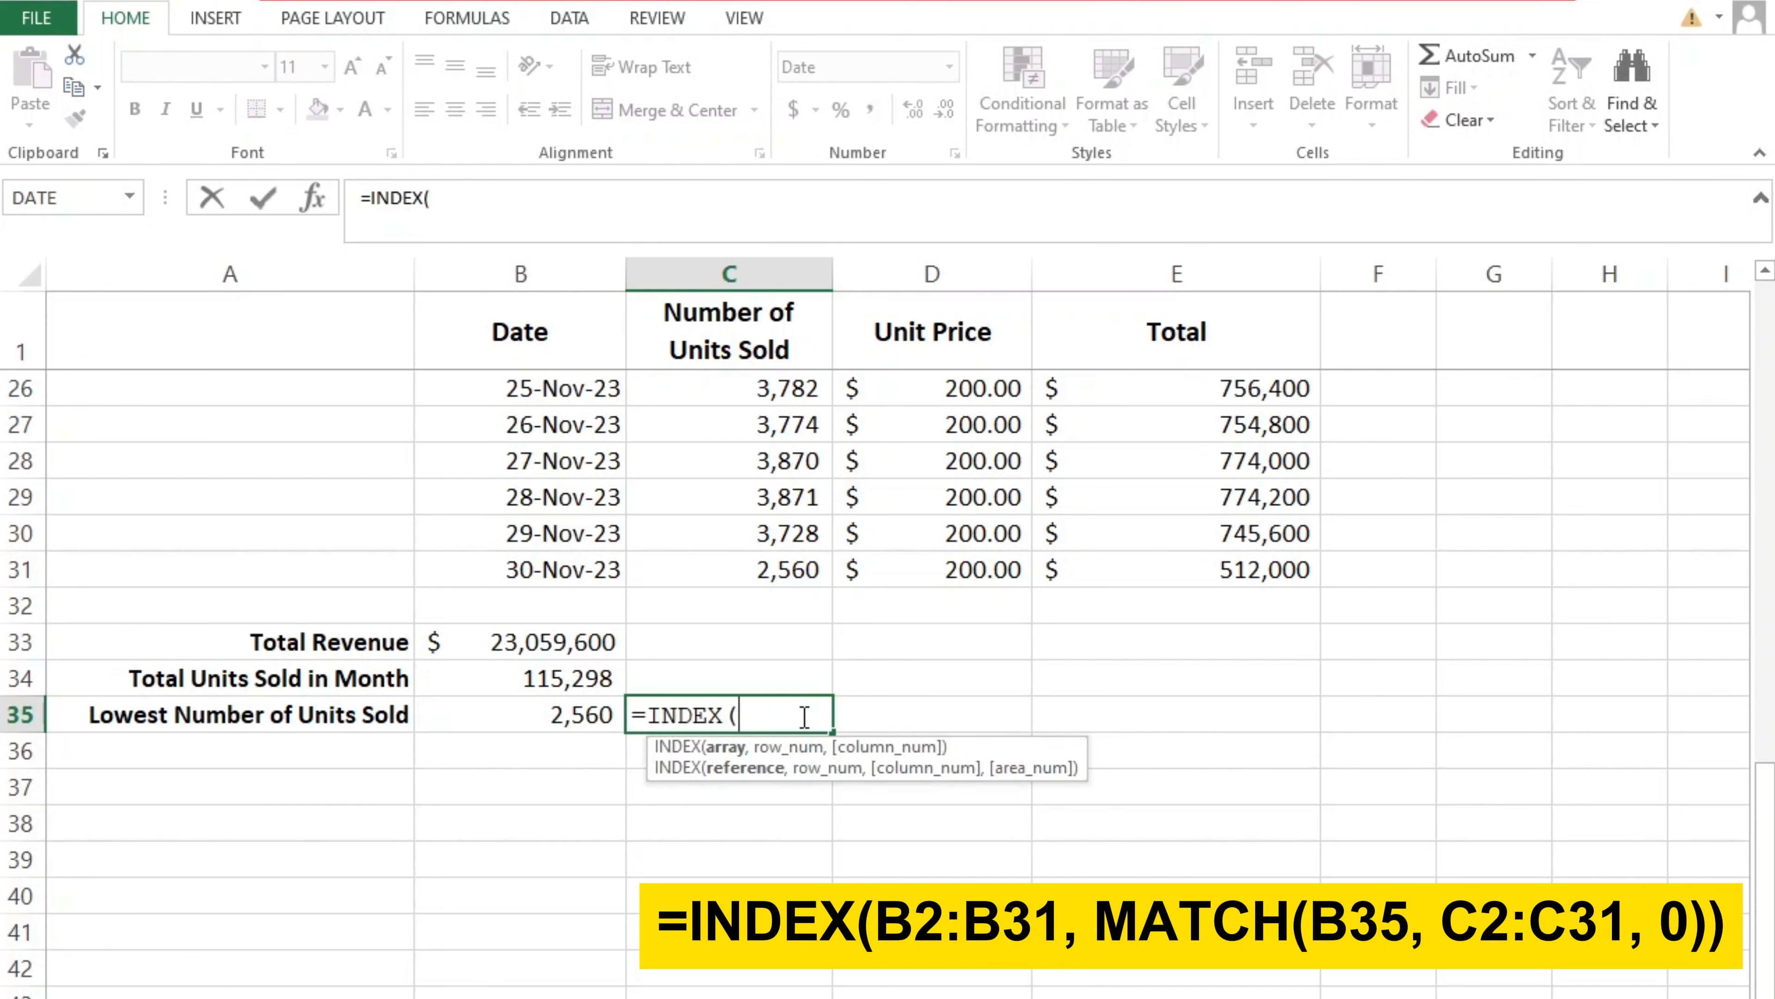
{"action": "scroll", "coordinate": [478, 405], "scroll_direction": "up", "scroll_amount": 8}
{"action": "left_click", "coordinate": [478, 405]}
{"action": "scroll", "coordinate": [544, 726], "scroll_direction": "down", "scroll_amount": 8}
{"action": "left_click", "coordinate": [555, 666], "text": "shift"}
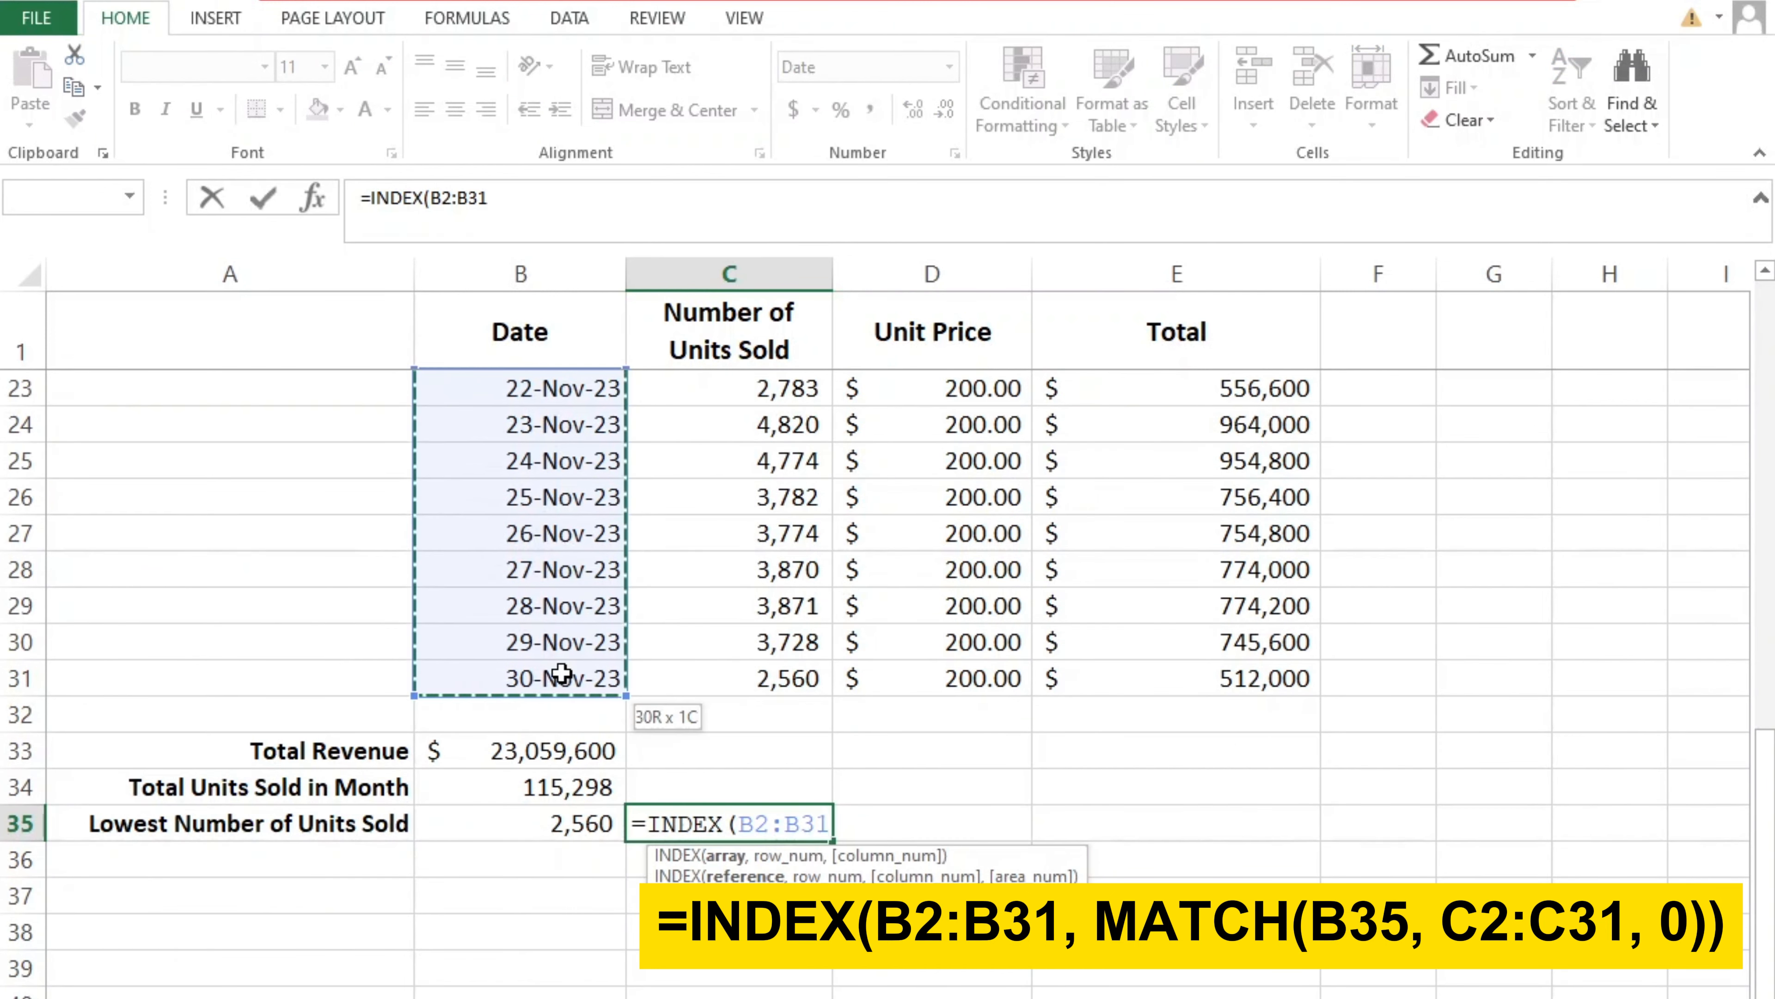
Complete the C35 formula with MATCH(B35,C2:C31,0) as the row number, returning the date of the lowest sales.
{"action": "type", "text": ",MATCH("}
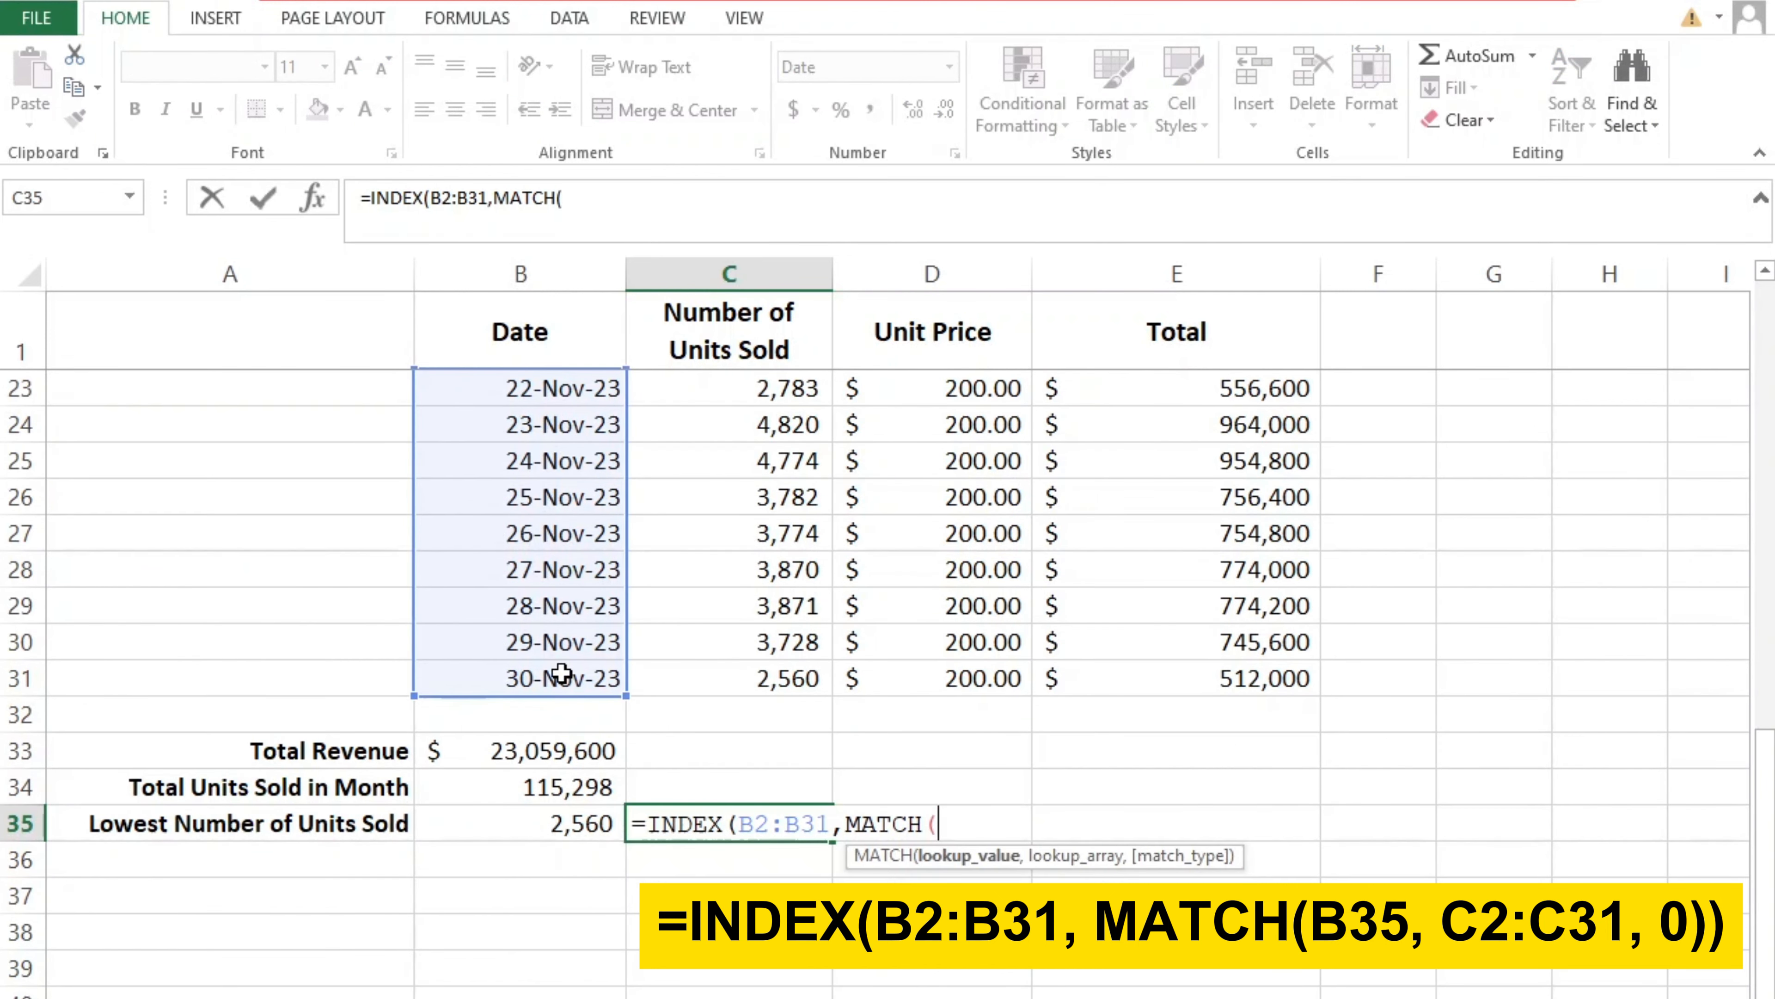
{"action": "left_click", "coordinate": [531, 823]}
{"action": "type", "text": ","}
{"action": "scroll", "coordinate": [717, 741], "scroll_direction": "up", "scroll_amount": 7}
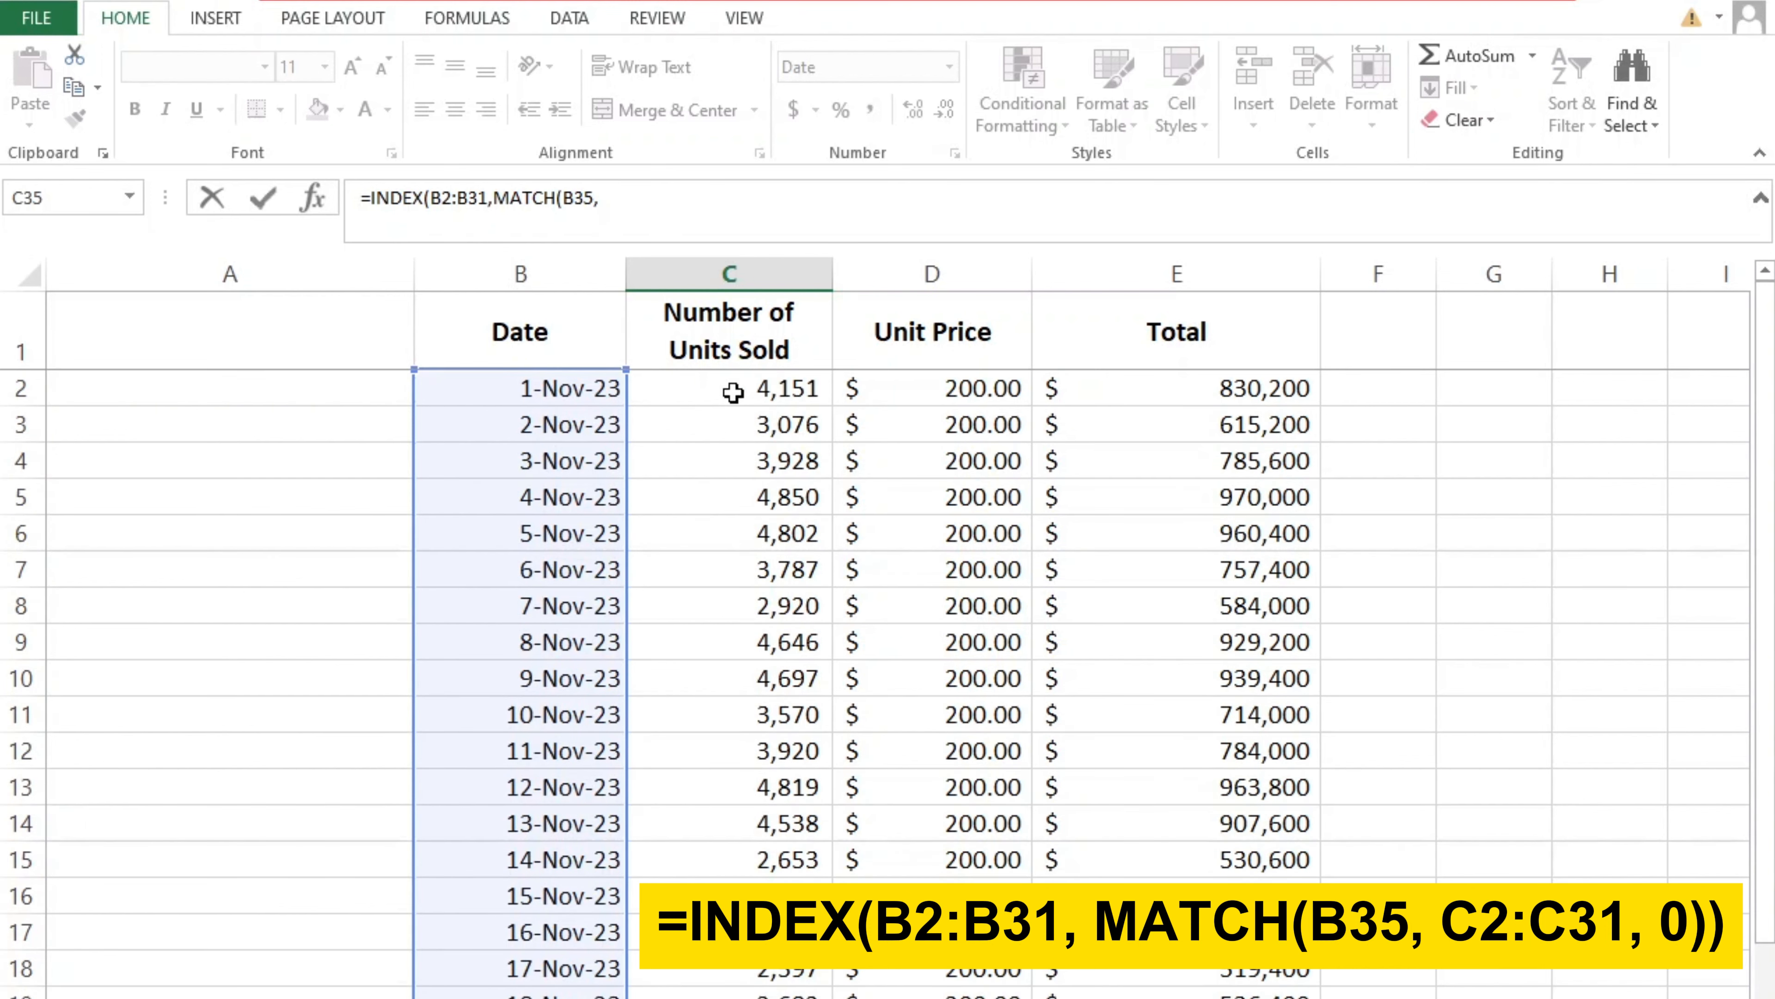
{"action": "left_click", "coordinate": [732, 393]}
{"action": "scroll", "coordinate": [737, 430], "scroll_direction": "down", "scroll_amount": 7}
{"action": "left_click", "coordinate": [749, 677], "text": "shift"}
{"action": "type", "text": ","}
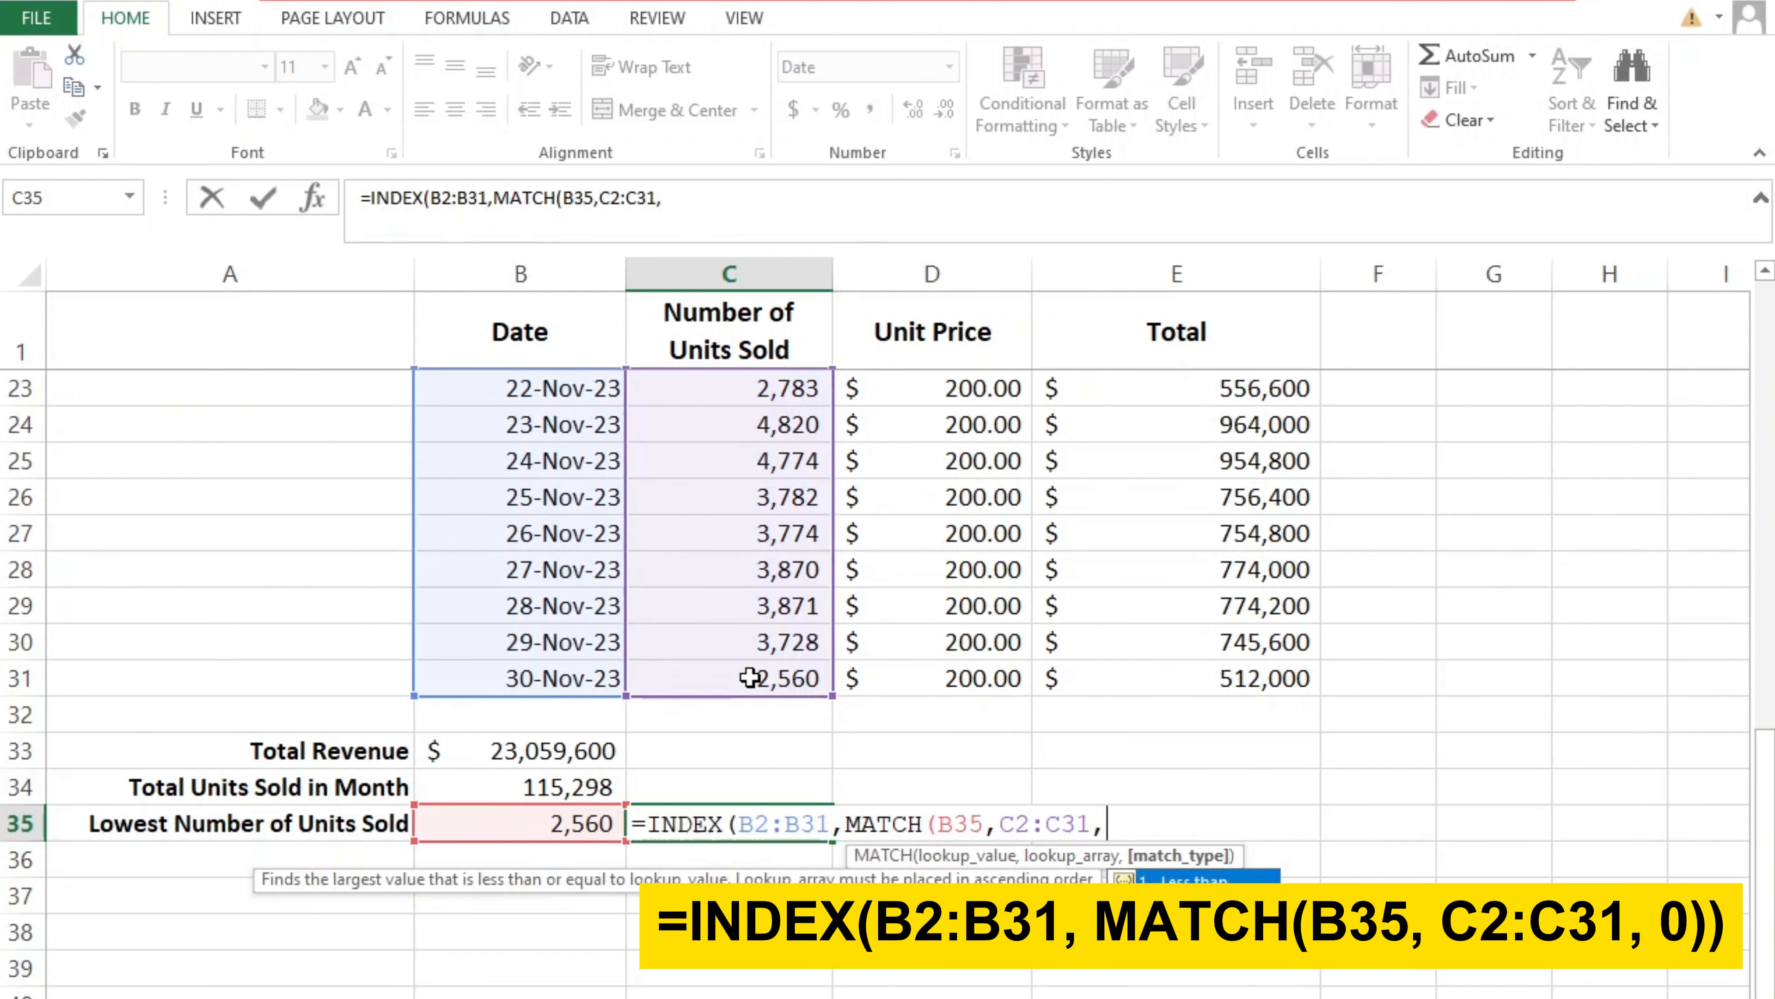
{"action": "type", "text": "0))"}
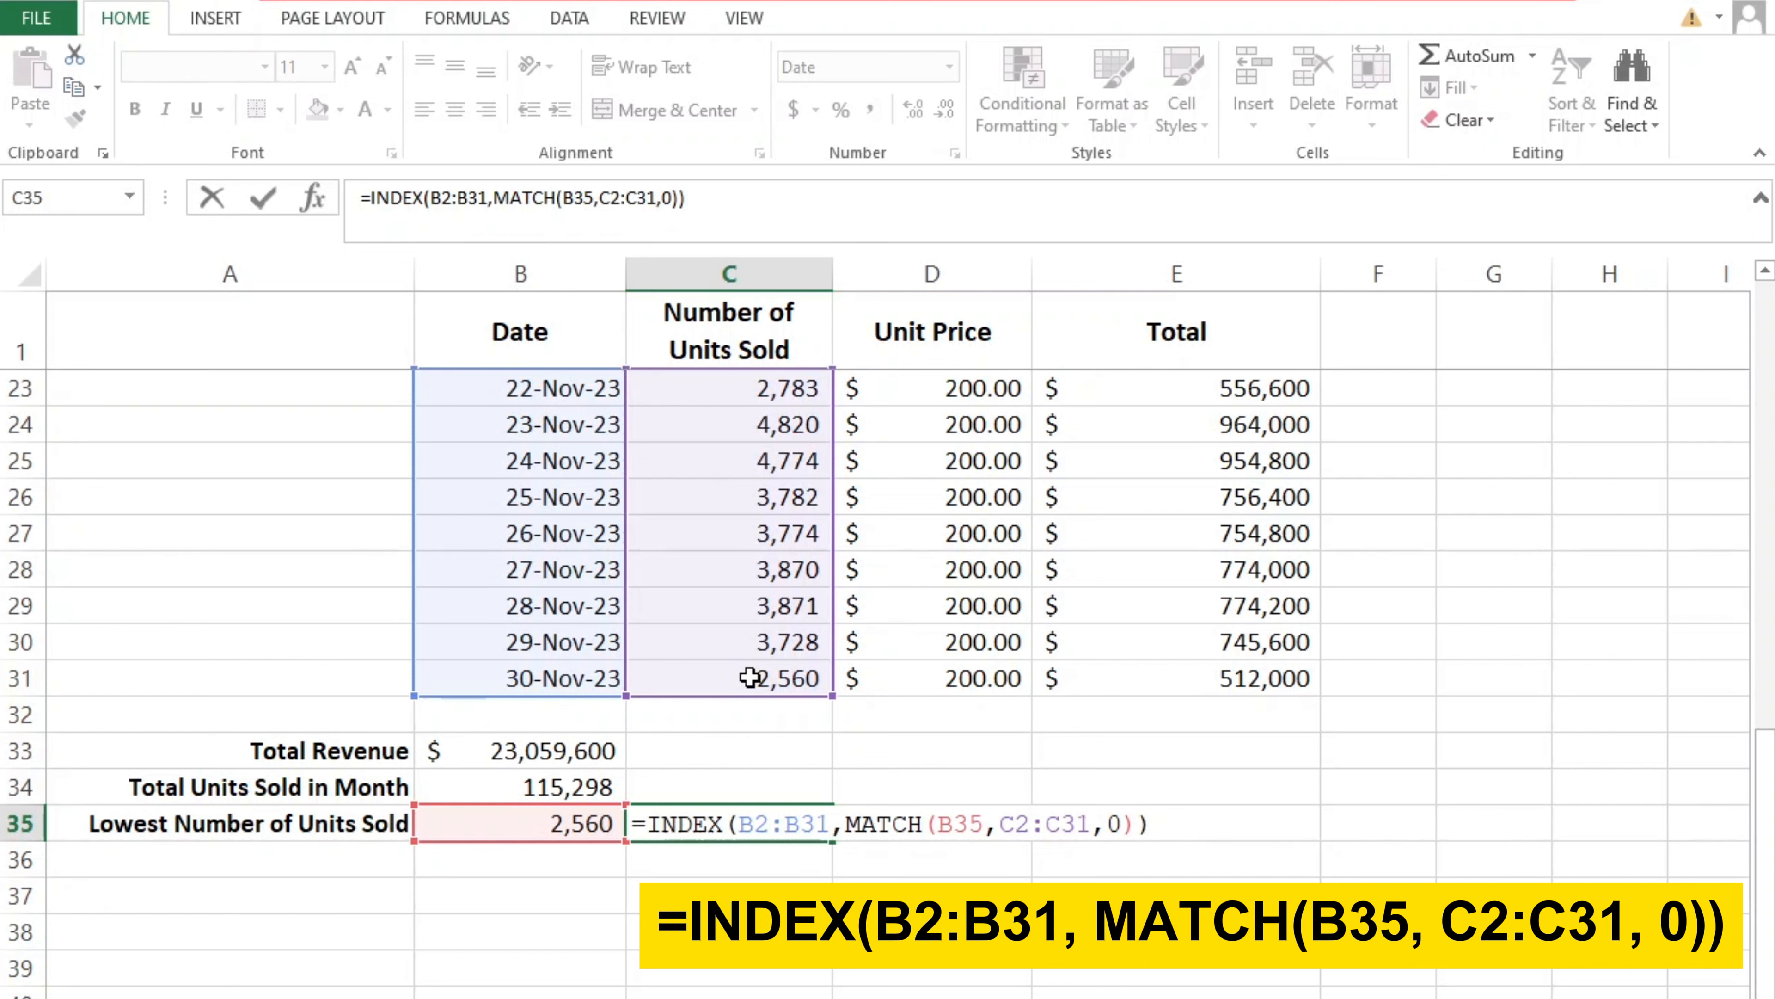
{"action": "key", "text": "ctrl+Return"}
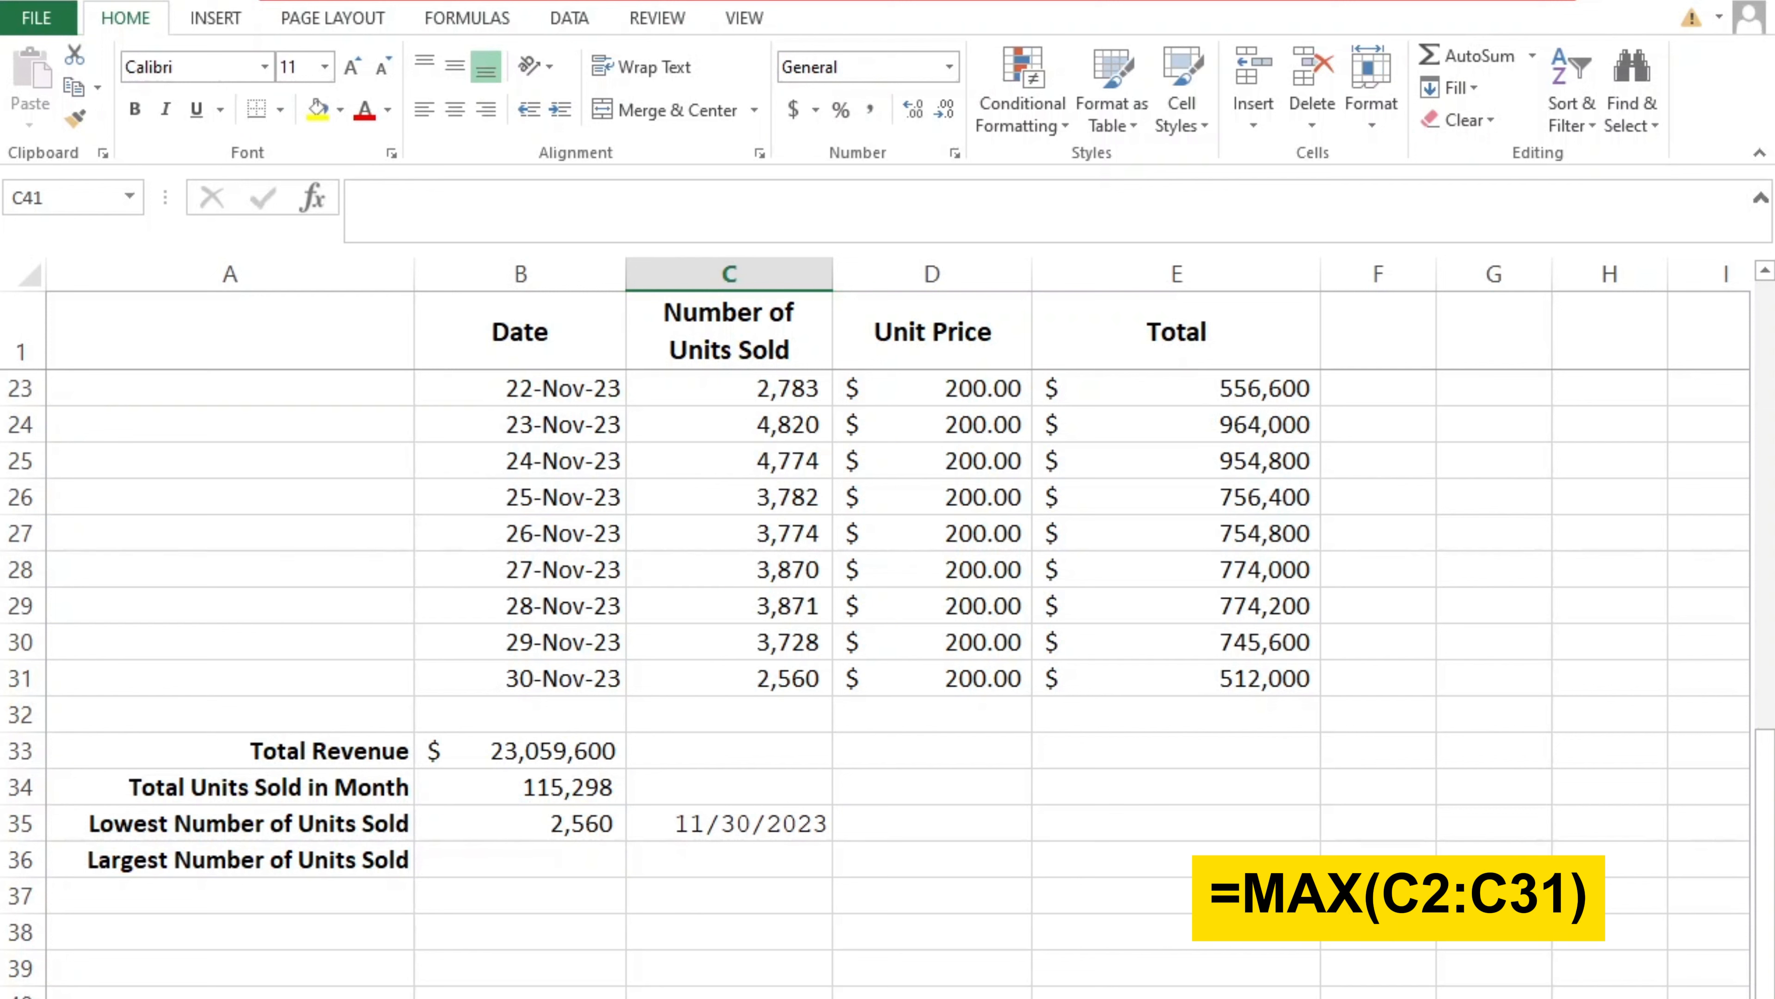
Calculate the Largest Number of Units Sold in B36 with the formula =MAX(C2:C31).
{"action": "left_click", "coordinate": [582, 868]}
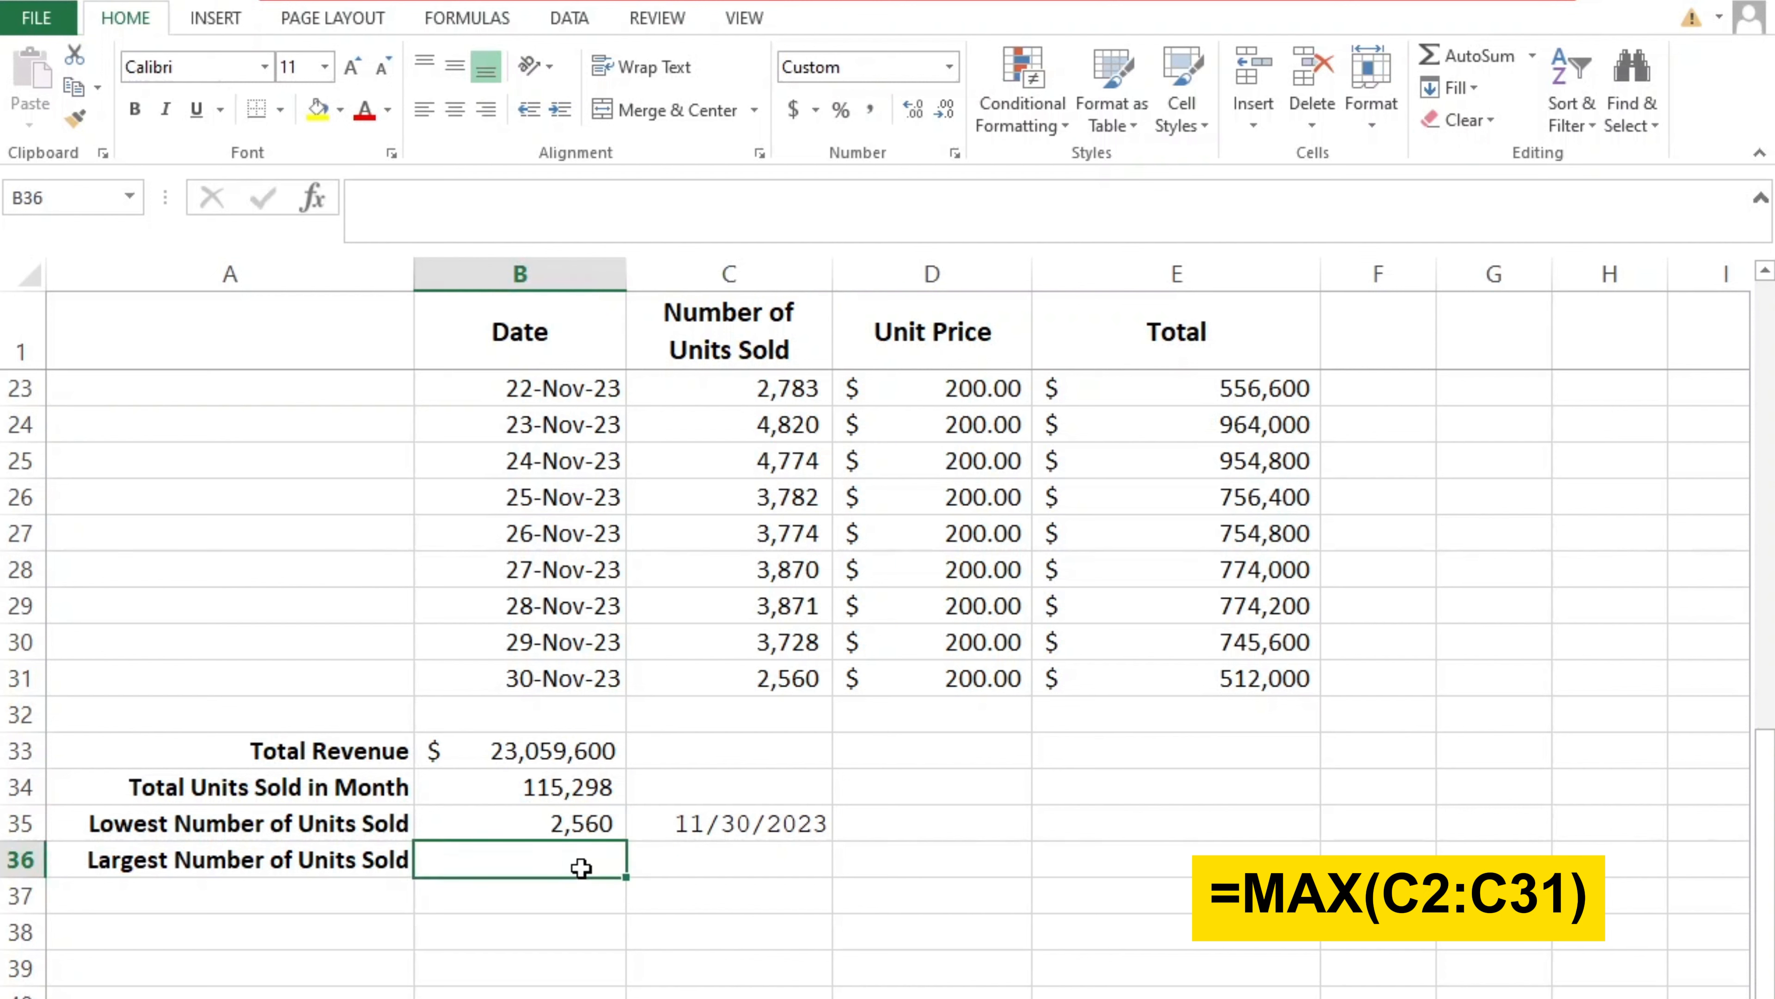
{"action": "type", "text": "=MAX("}
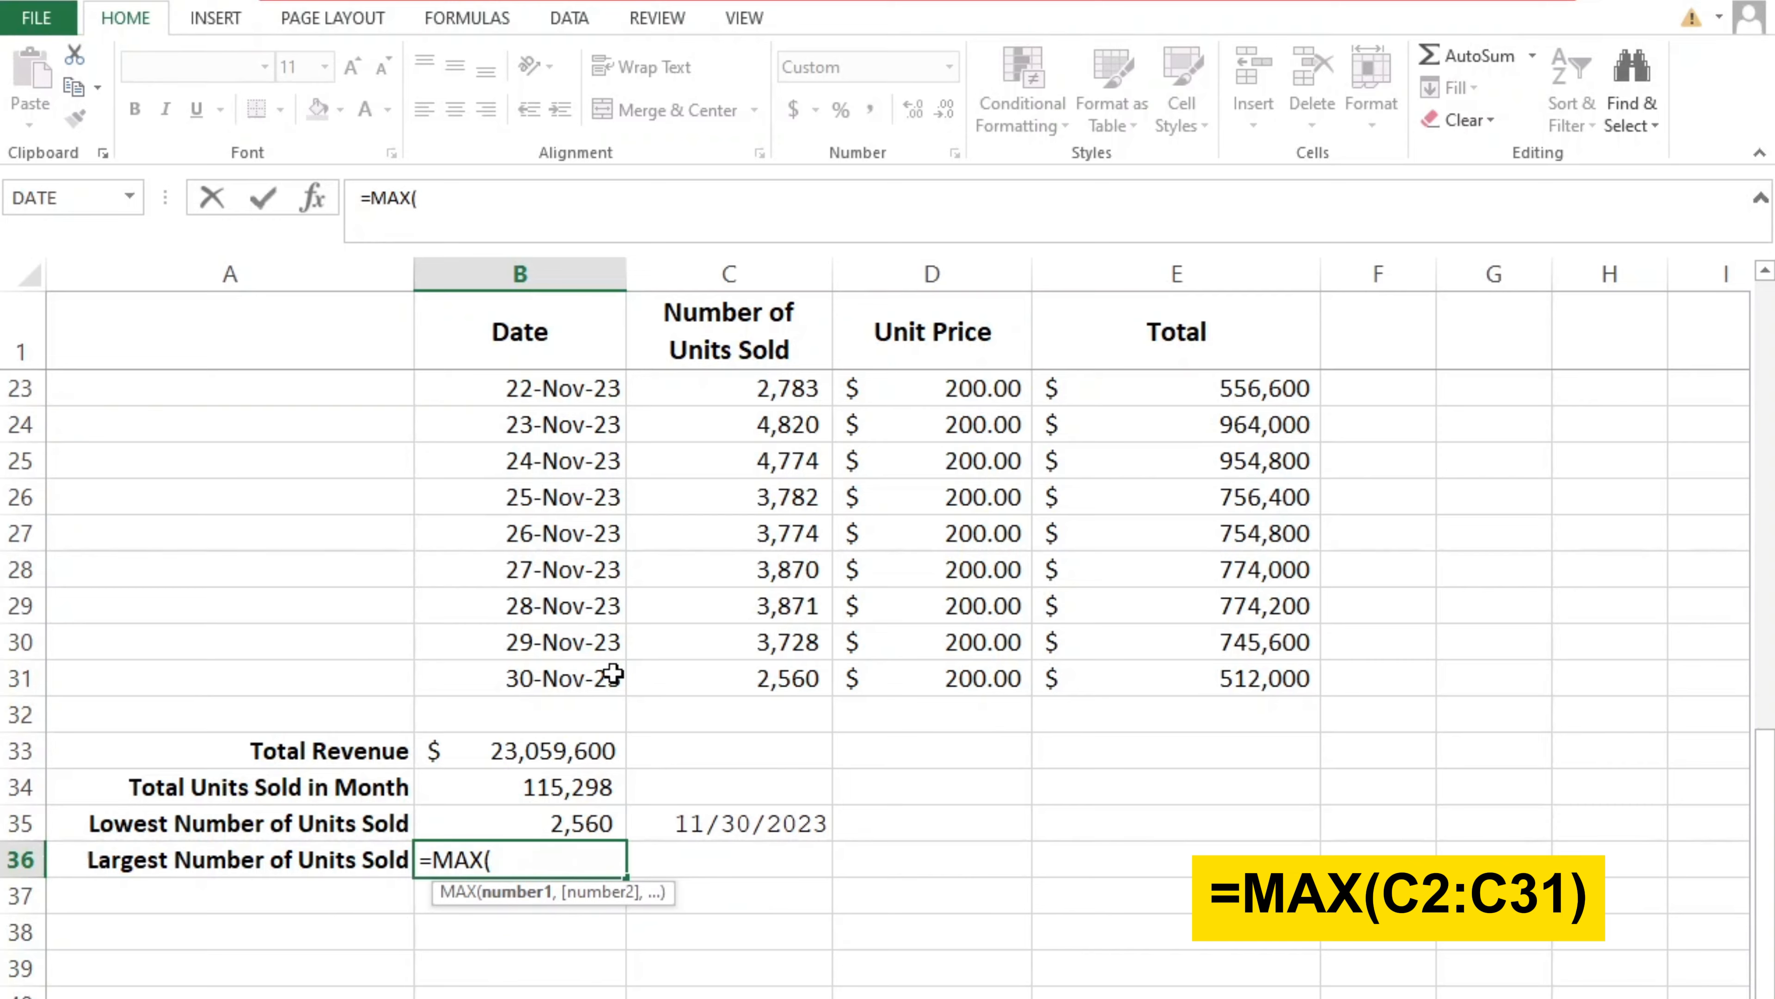
{"action": "scroll", "coordinate": [615, 671], "scroll_direction": "up", "scroll_amount": 7}
{"action": "left_click", "coordinate": [701, 386]}
{"action": "scroll", "coordinate": [734, 350], "scroll_direction": "down", "scroll_amount": 9}
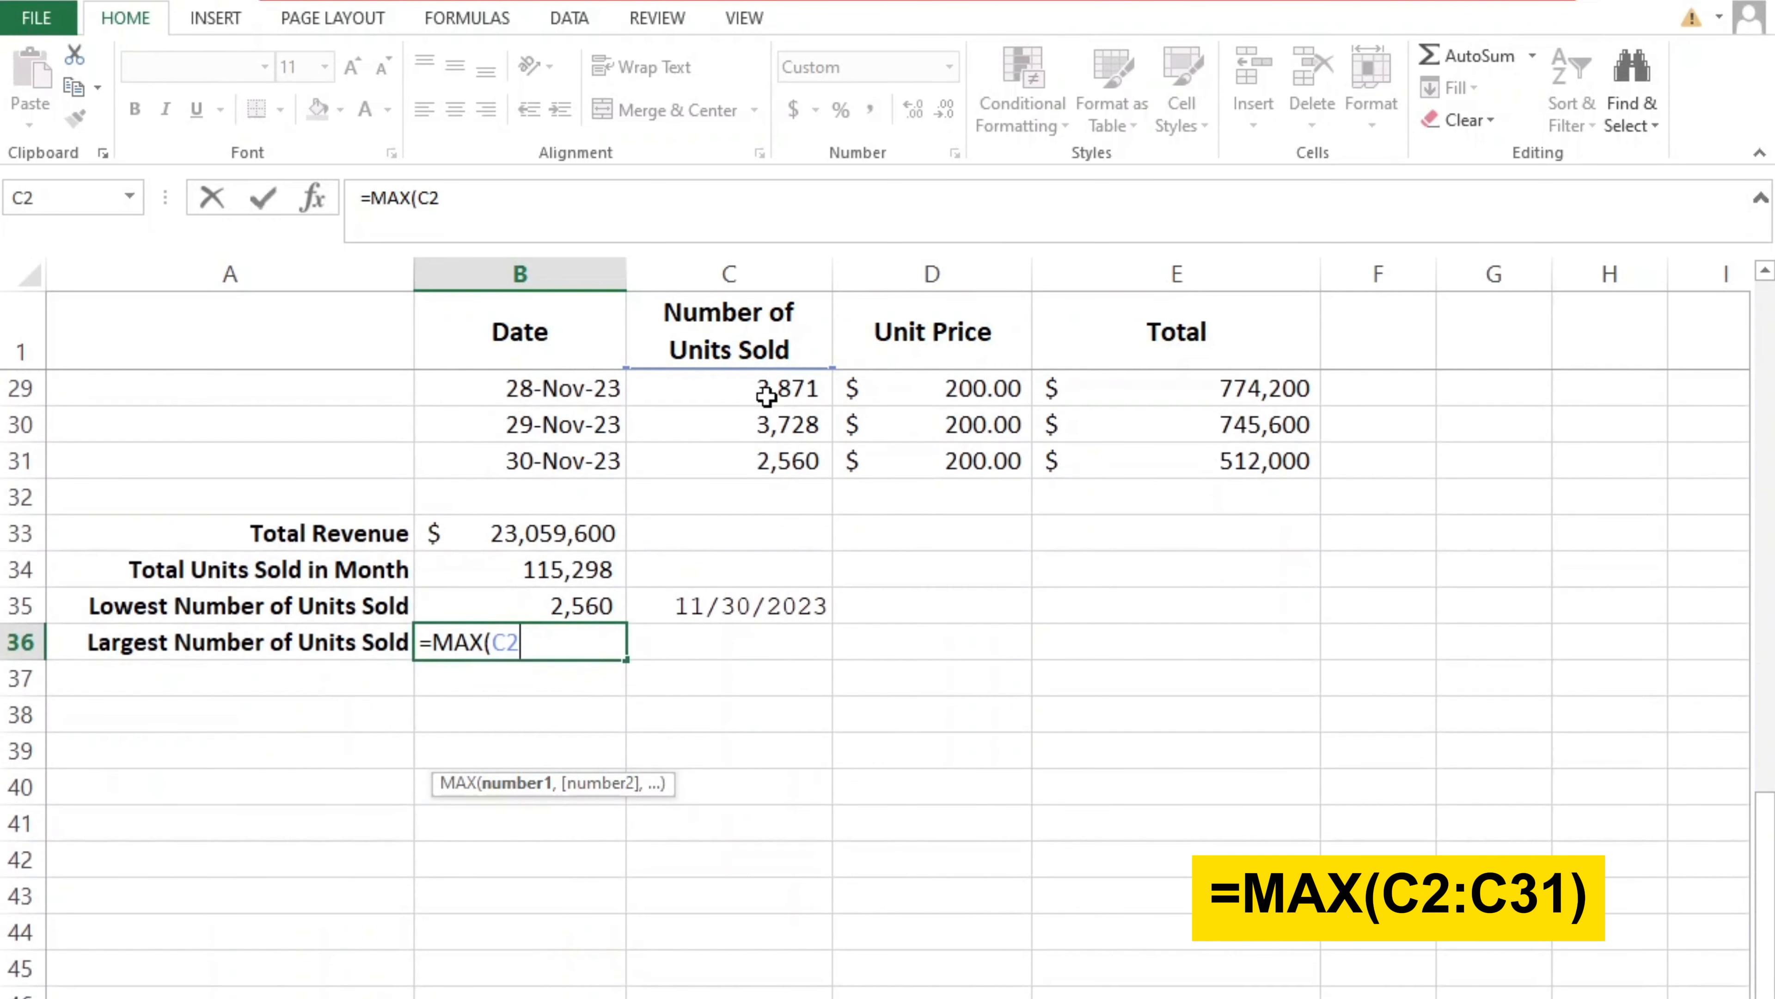
{"action": "left_click", "coordinate": [805, 463], "text": "shift"}
{"action": "type", "text": ")"}
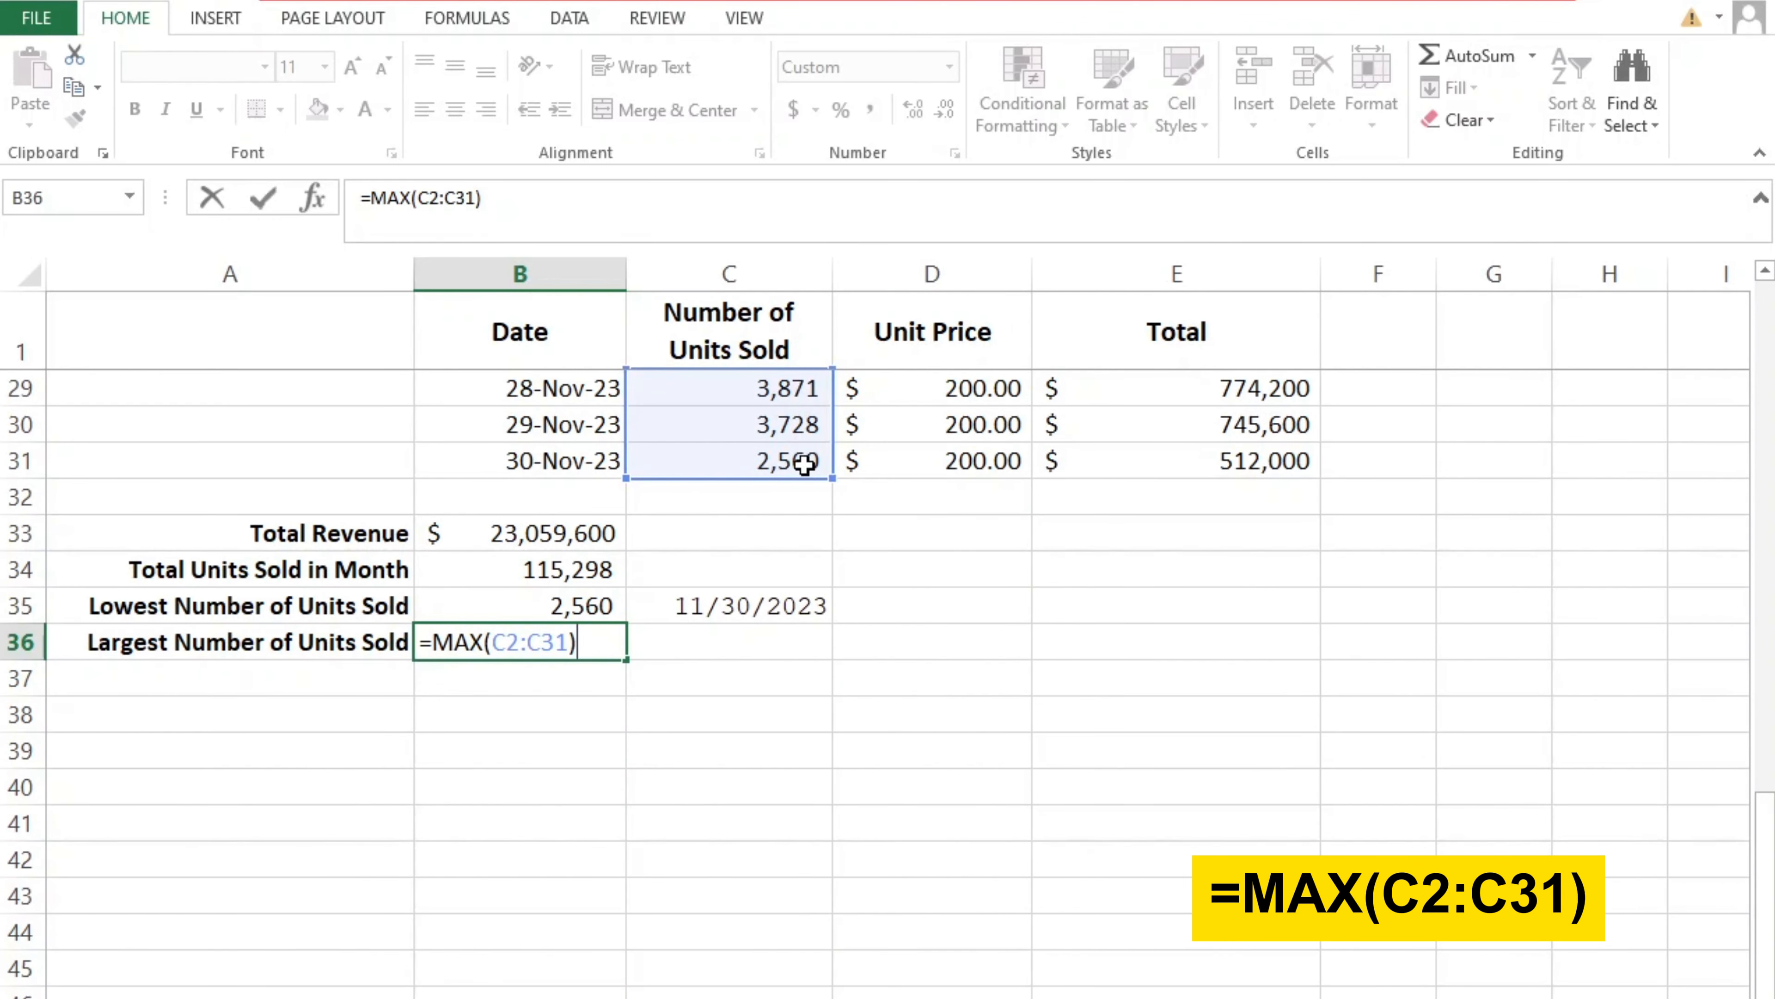
{"action": "key", "text": "Return"}
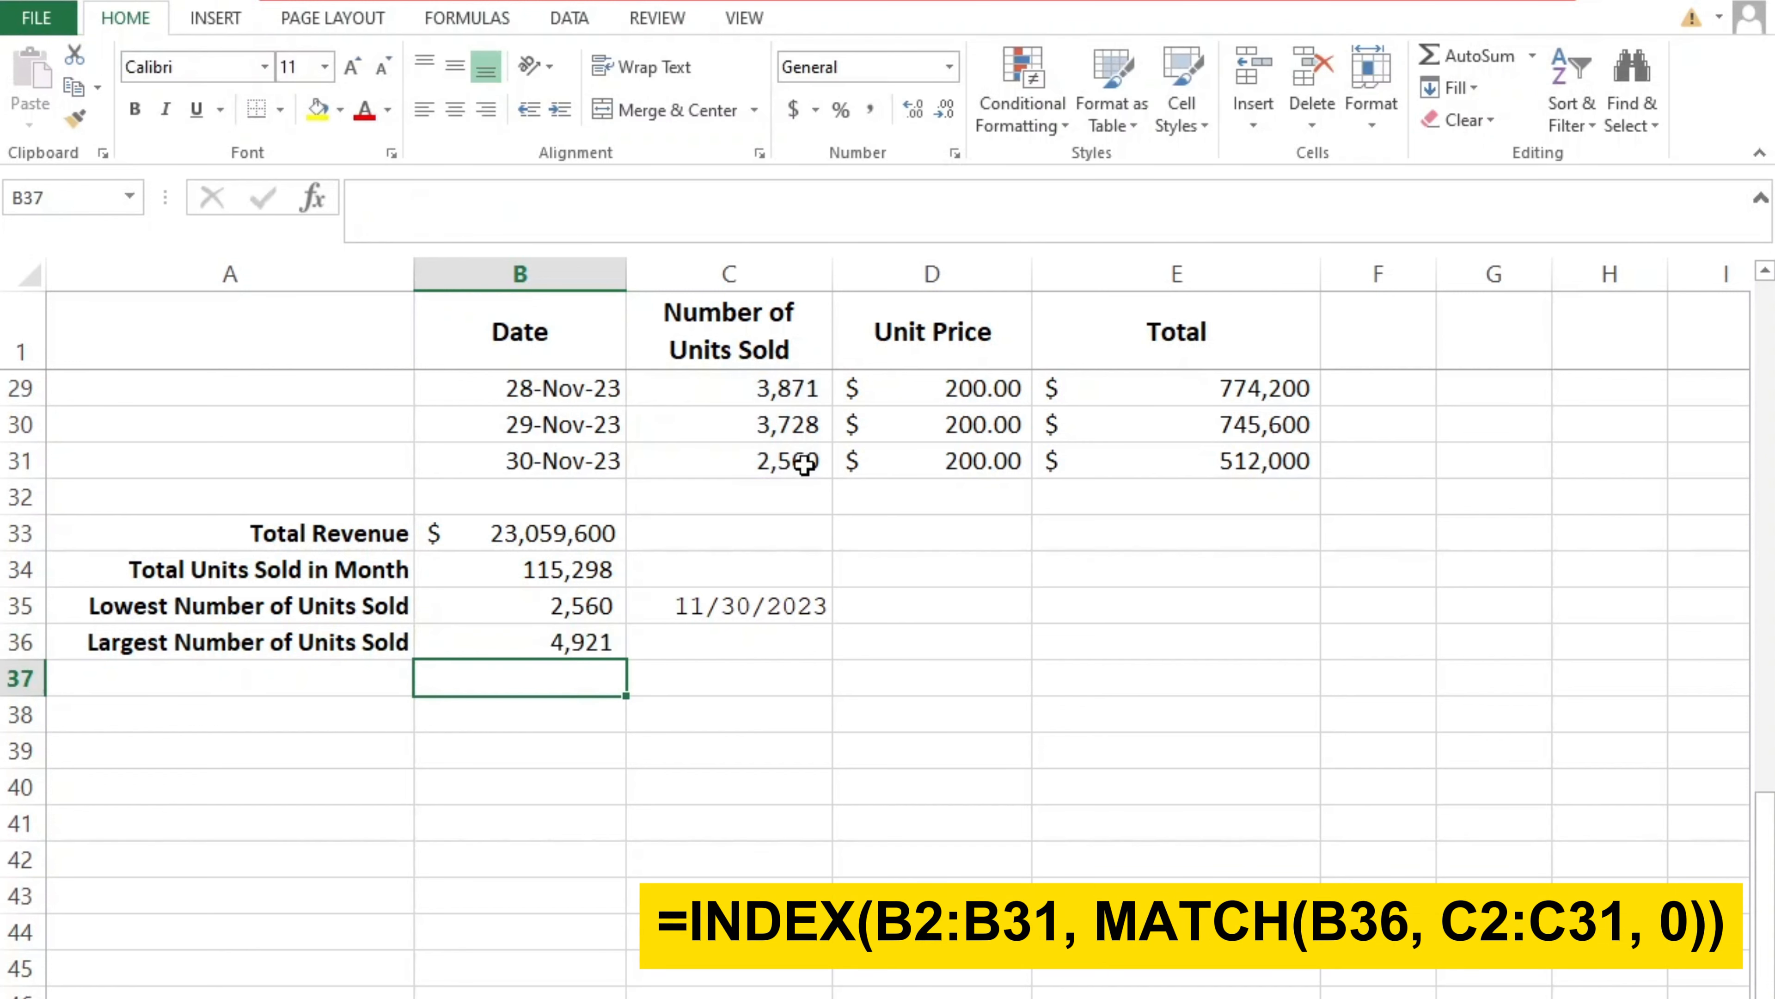
Begin an INDEX formula in C36 that uses the date range B2:B31 as its array.
{"action": "left_click", "coordinate": [781, 647]}
{"action": "type", "text": "=INDEX("}
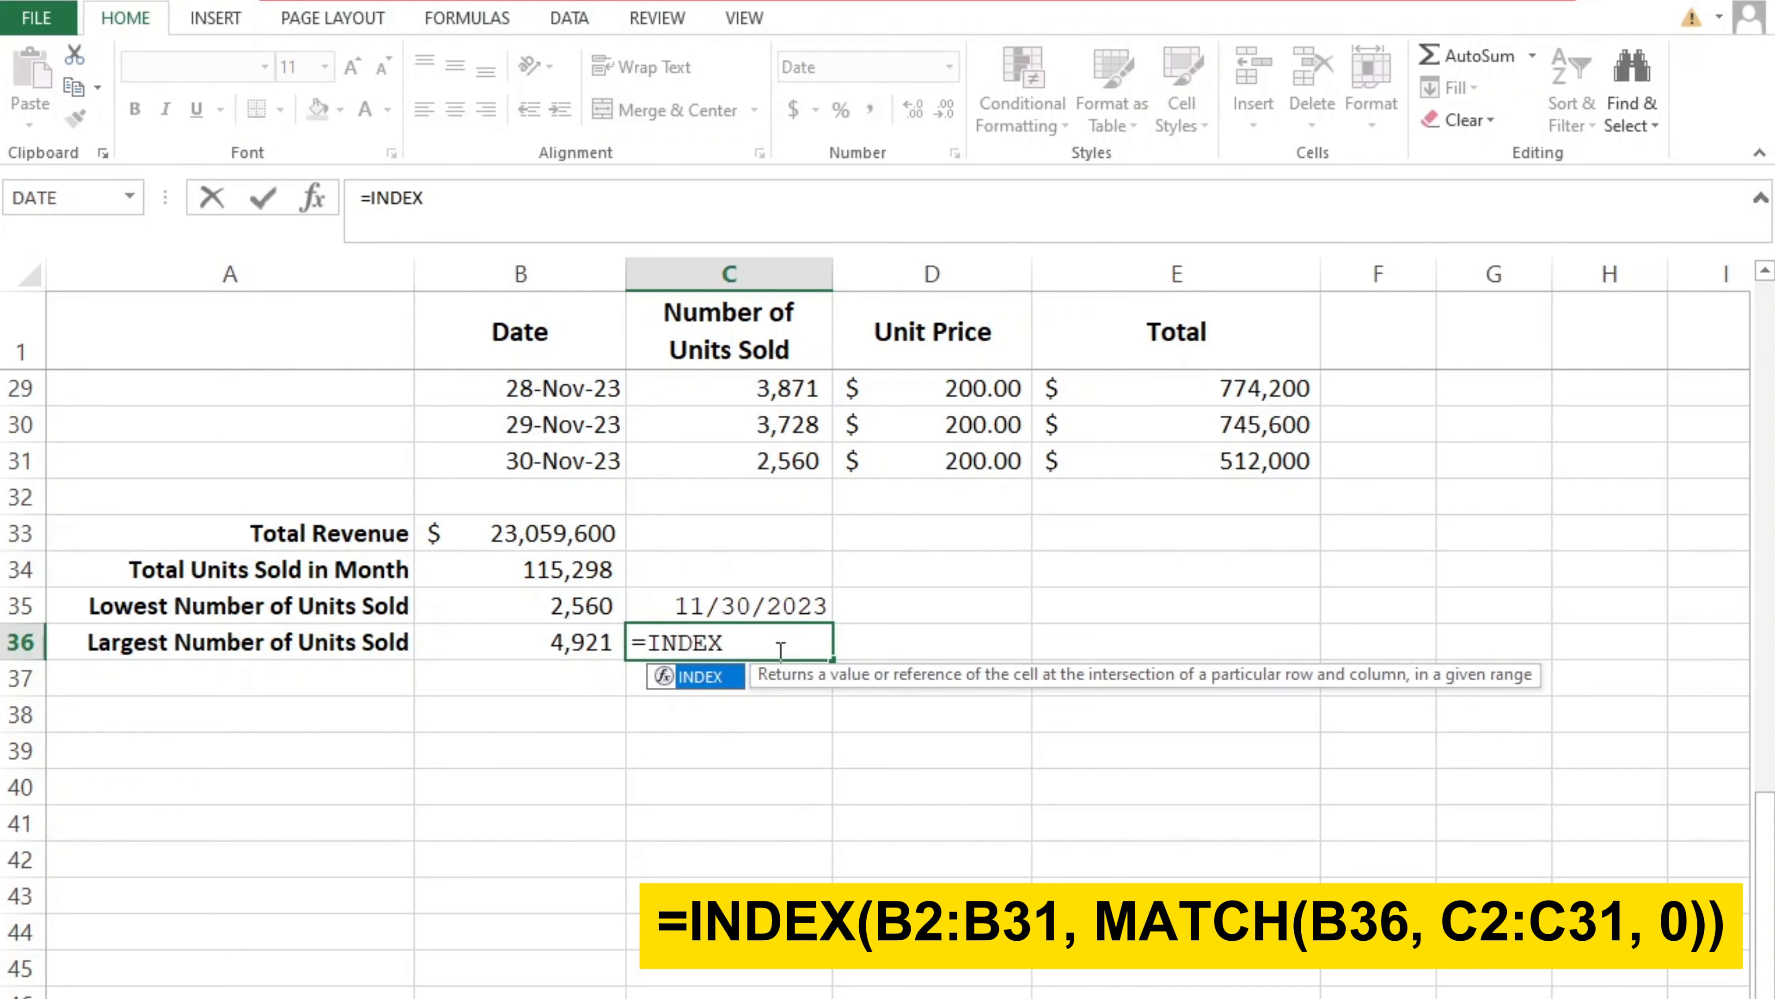
{"action": "scroll", "coordinate": [780, 649], "scroll_direction": "up", "scroll_amount": 9}
{"action": "left_click", "coordinate": [554, 389]}
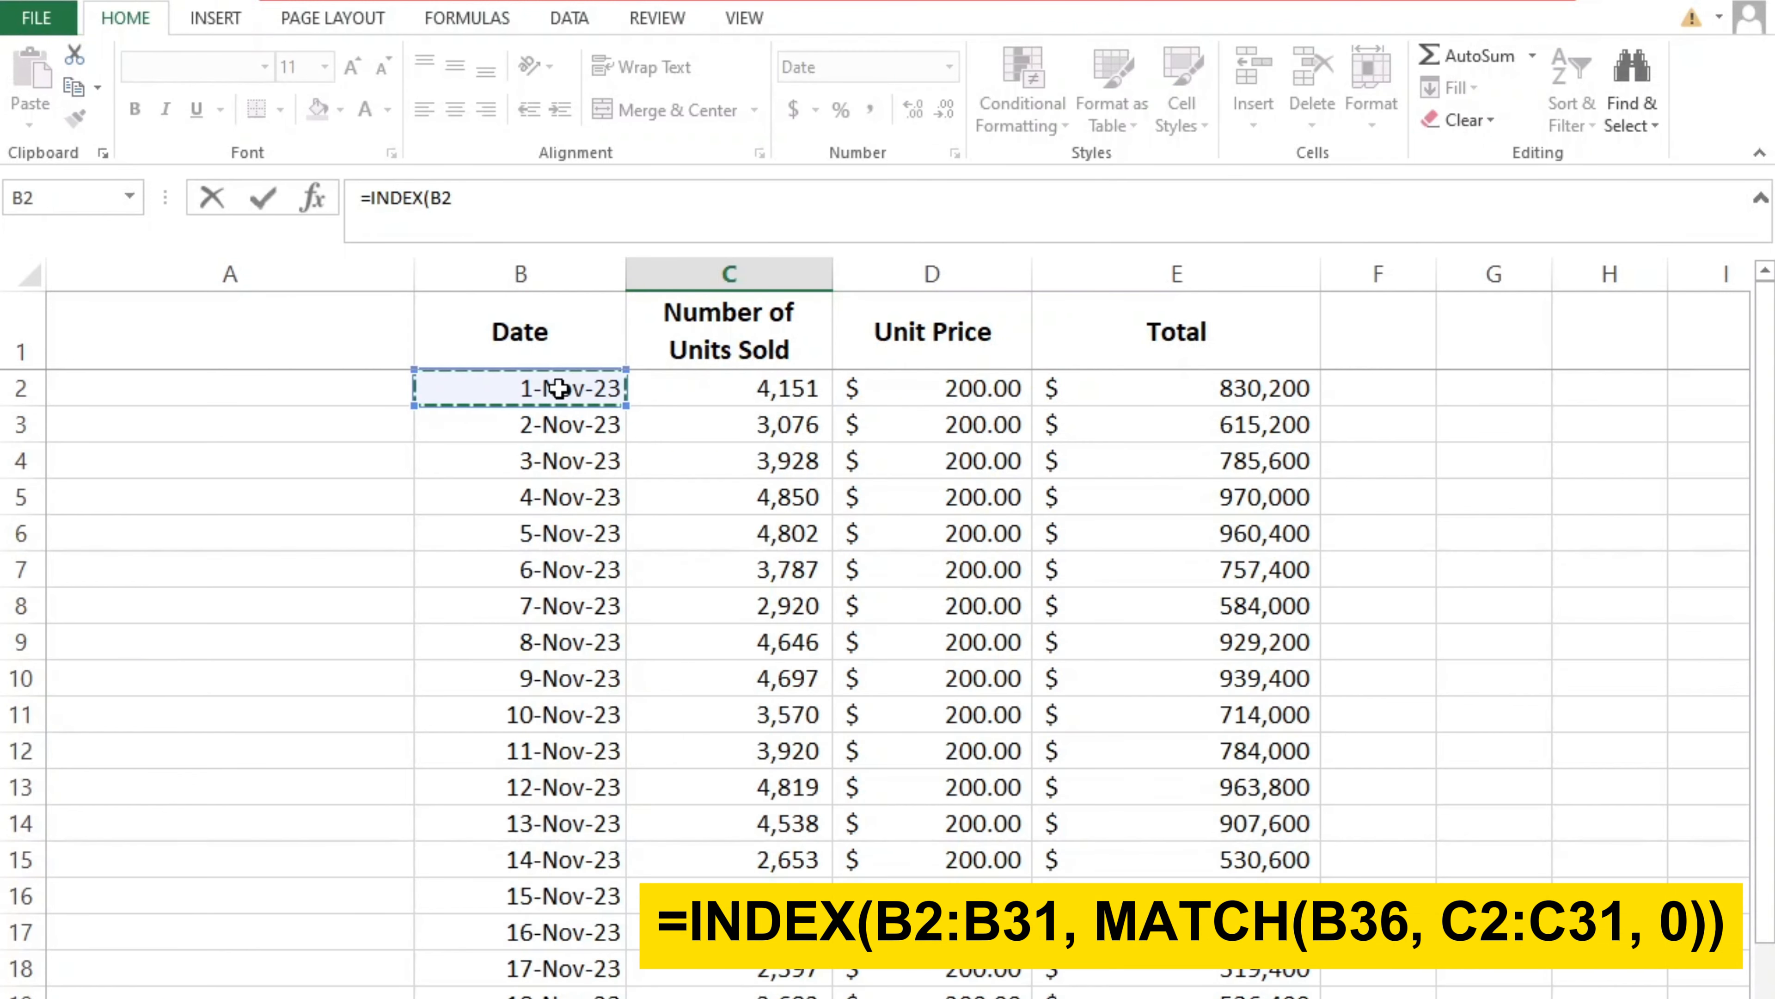
{"action": "scroll", "coordinate": [540, 495], "scroll_direction": "down", "scroll_amount": 8}
{"action": "left_click_drag", "start_coordinate": [540, 495], "coordinate": [547, 570]}
Complete the C36 formula with MATCH(B36,C2:C31,0) as the row number to return the date of the largest sales.
{"action": "type", "text": ",MATCH("}
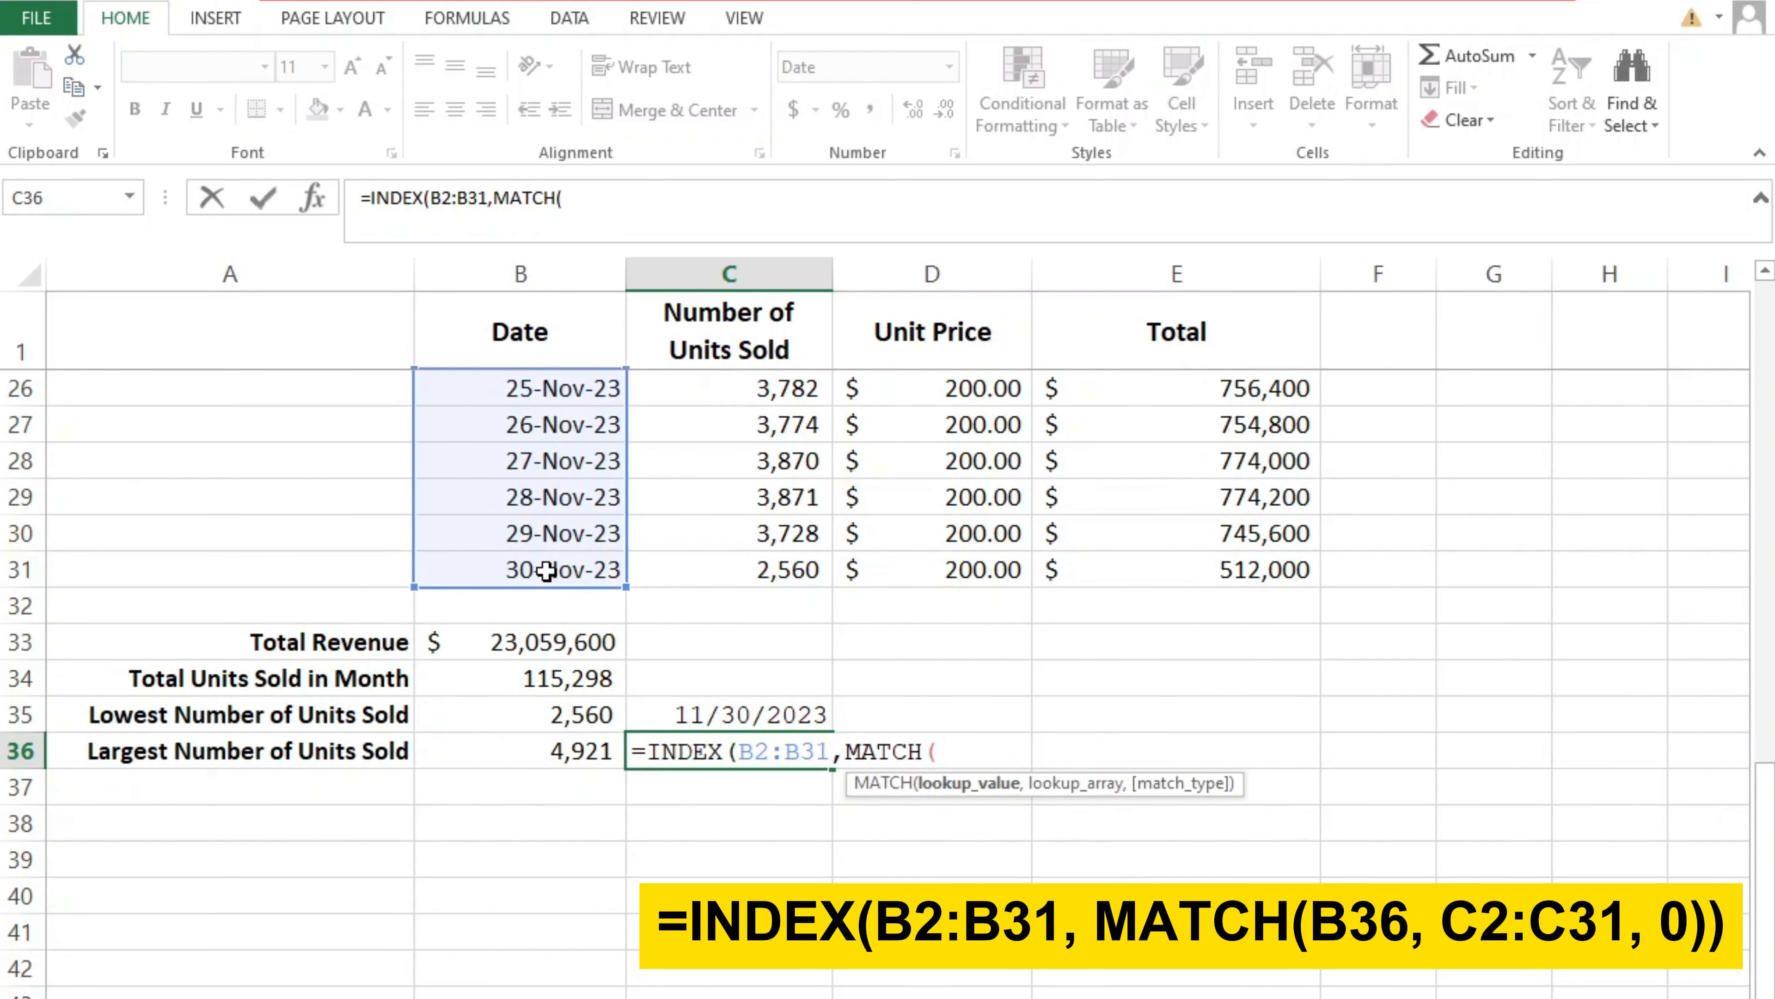
{"action": "left_click", "coordinate": [528, 741]}
{"action": "type", "text": ","}
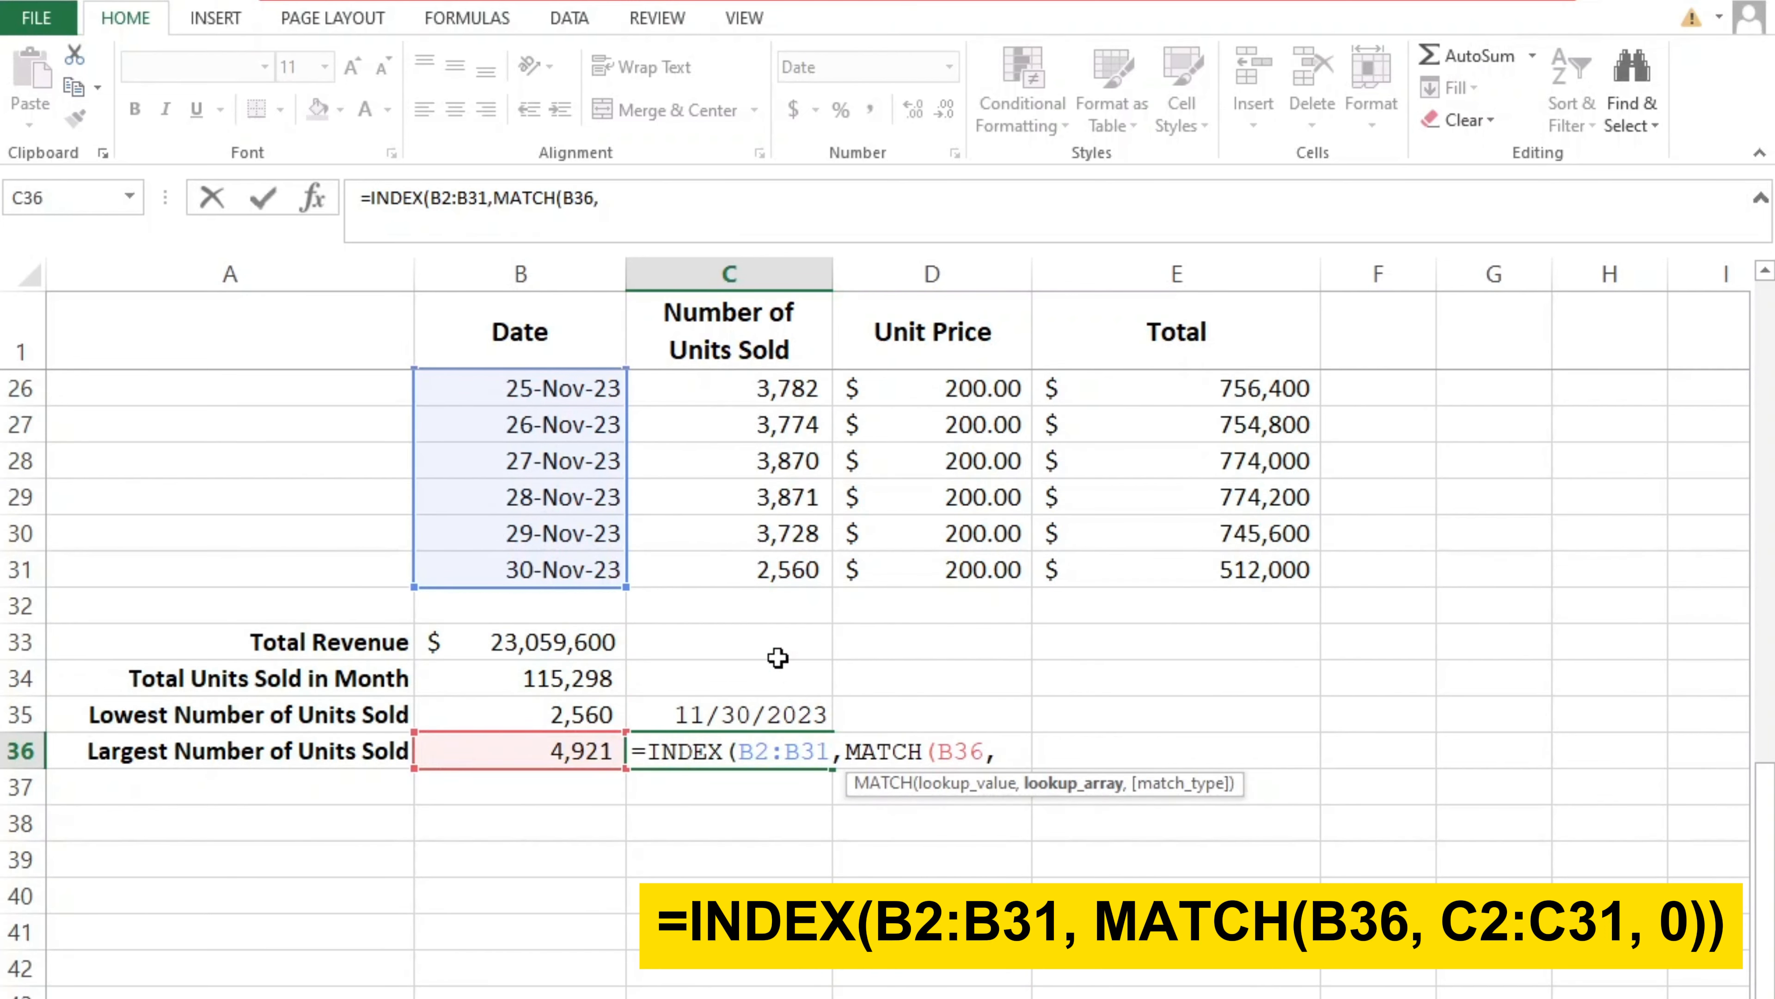
{"action": "scroll", "coordinate": [781, 658], "scroll_direction": "up", "scroll_amount": 8}
{"action": "left_click", "coordinate": [793, 388]}
{"action": "scroll", "coordinate": [761, 568], "scroll_direction": "down", "scroll_amount": 8}
{"action": "left_click_drag", "start_coordinate": [805, 532], "coordinate": [789, 570]}
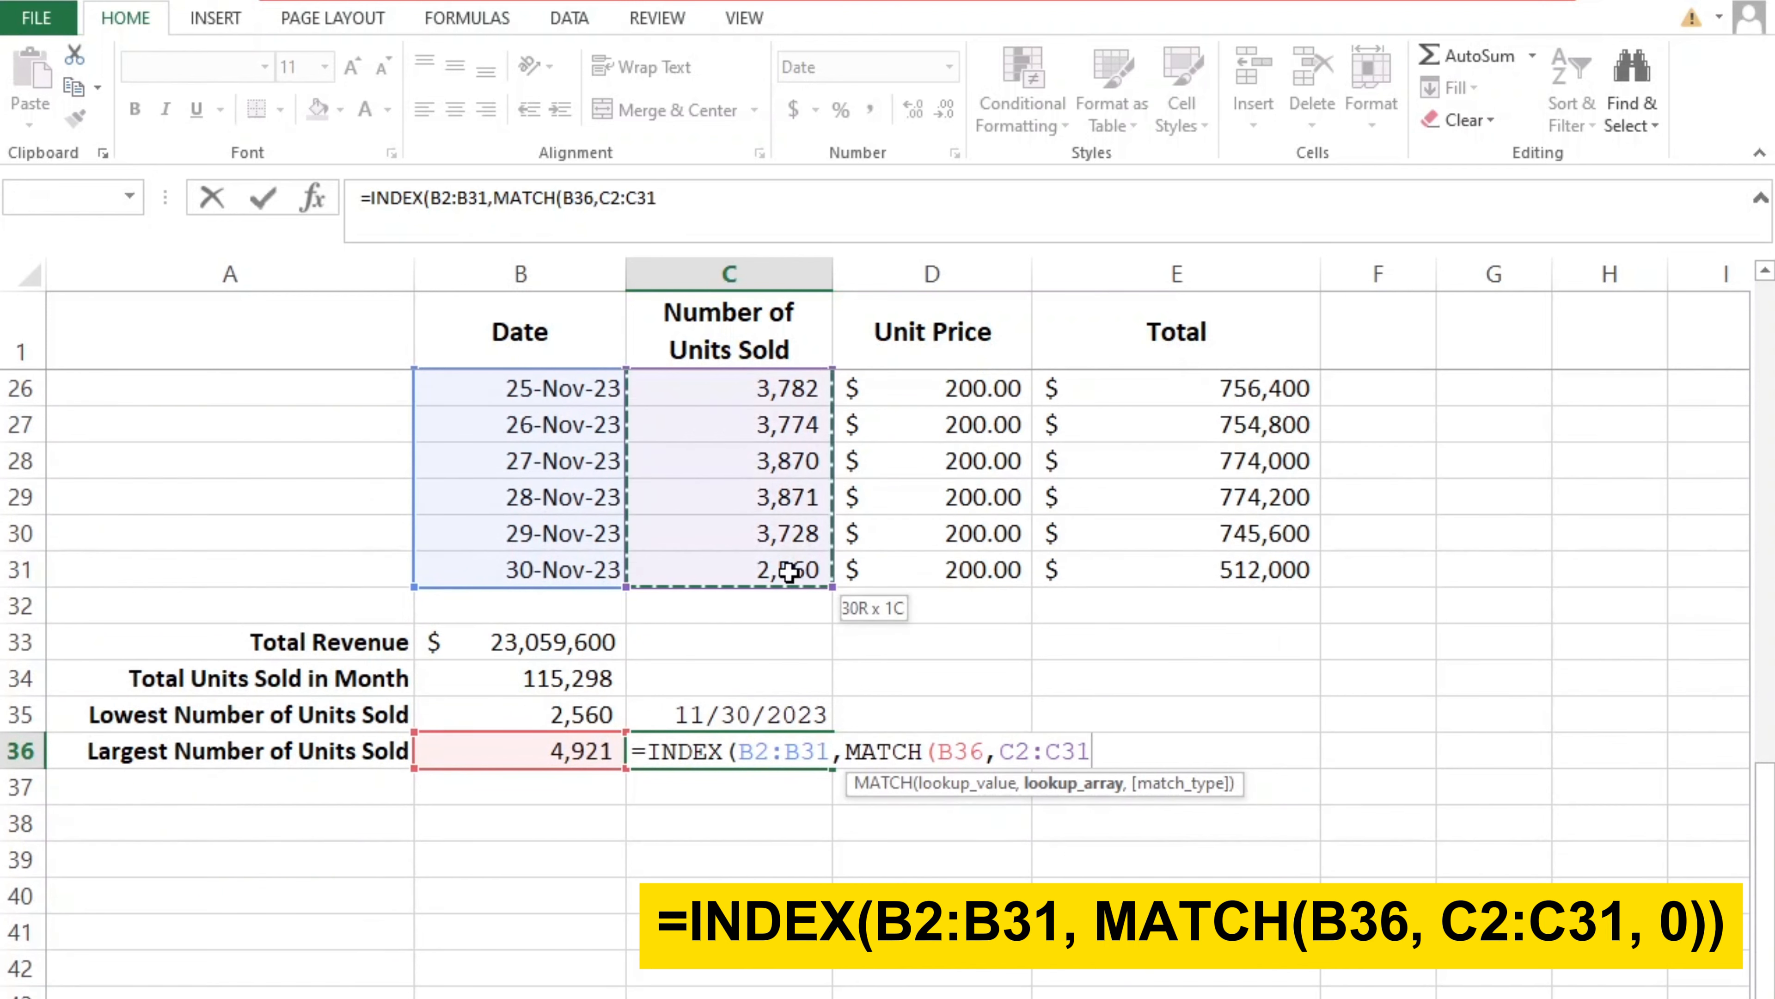
{"action": "type", "text": ",0))"}
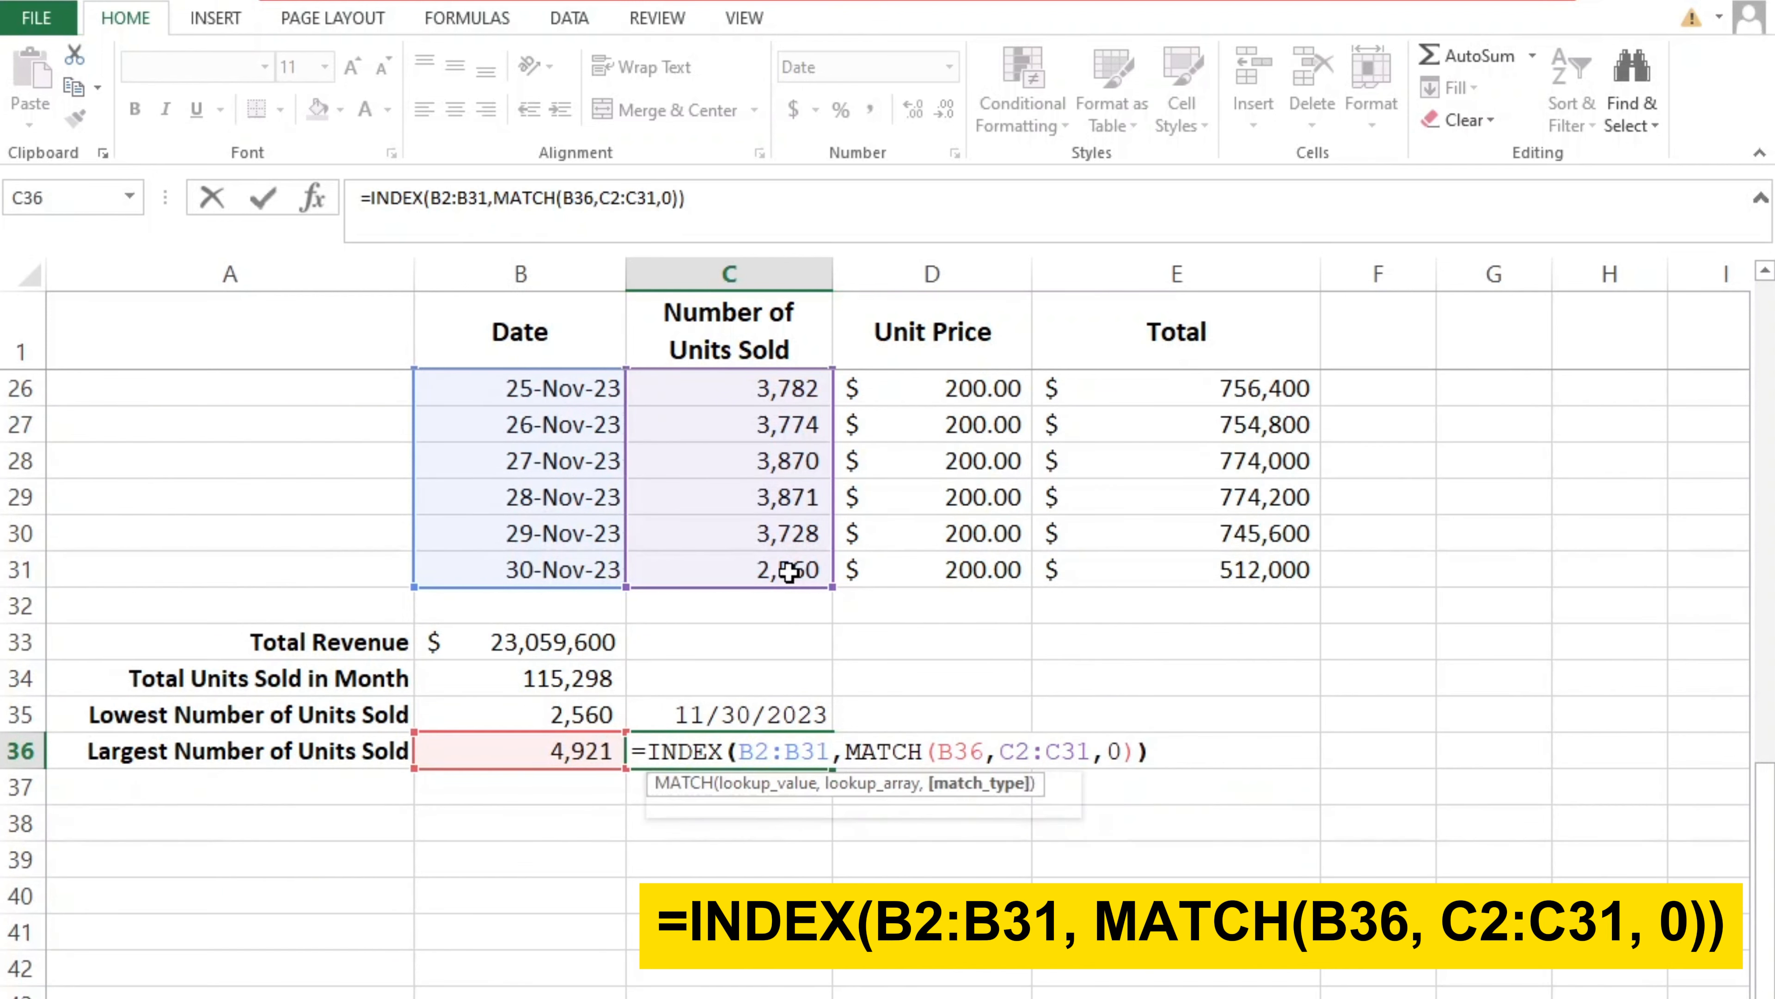
{"action": "key", "text": "Return"}
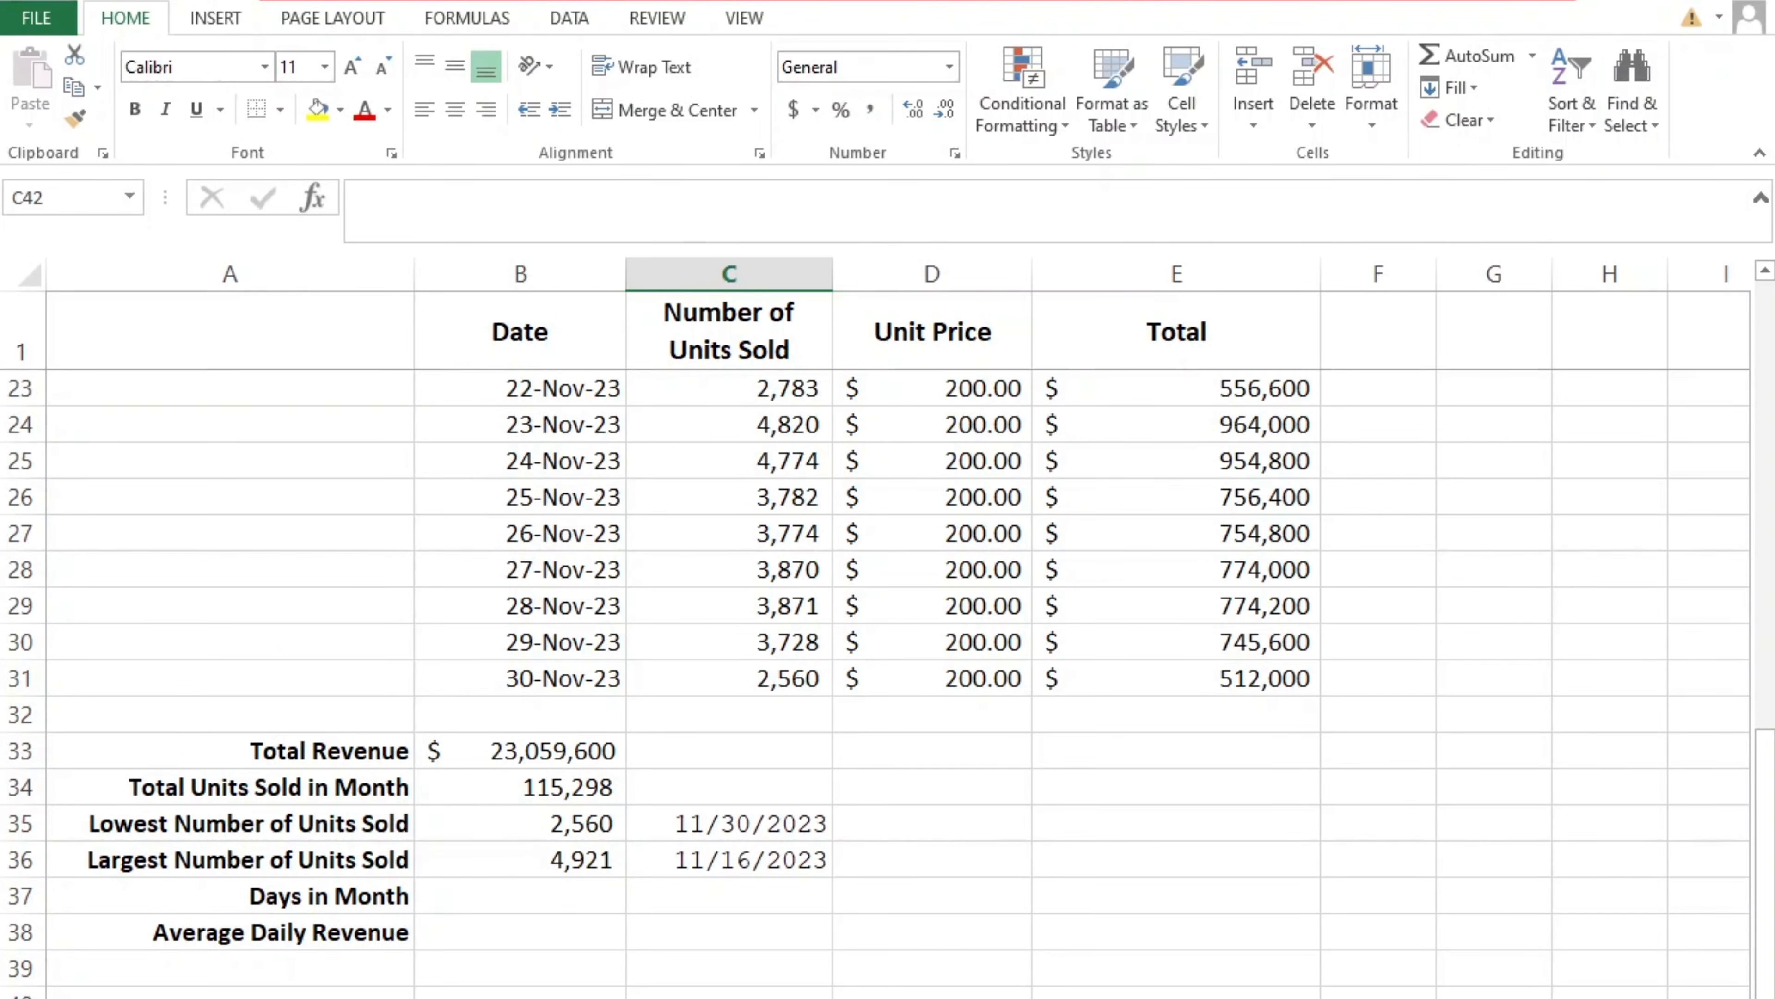
Calculate the Days in Month in B37 with the formula =DAY(EOMONTH(B2,0)).
{"action": "left_click", "coordinate": [576, 895]}
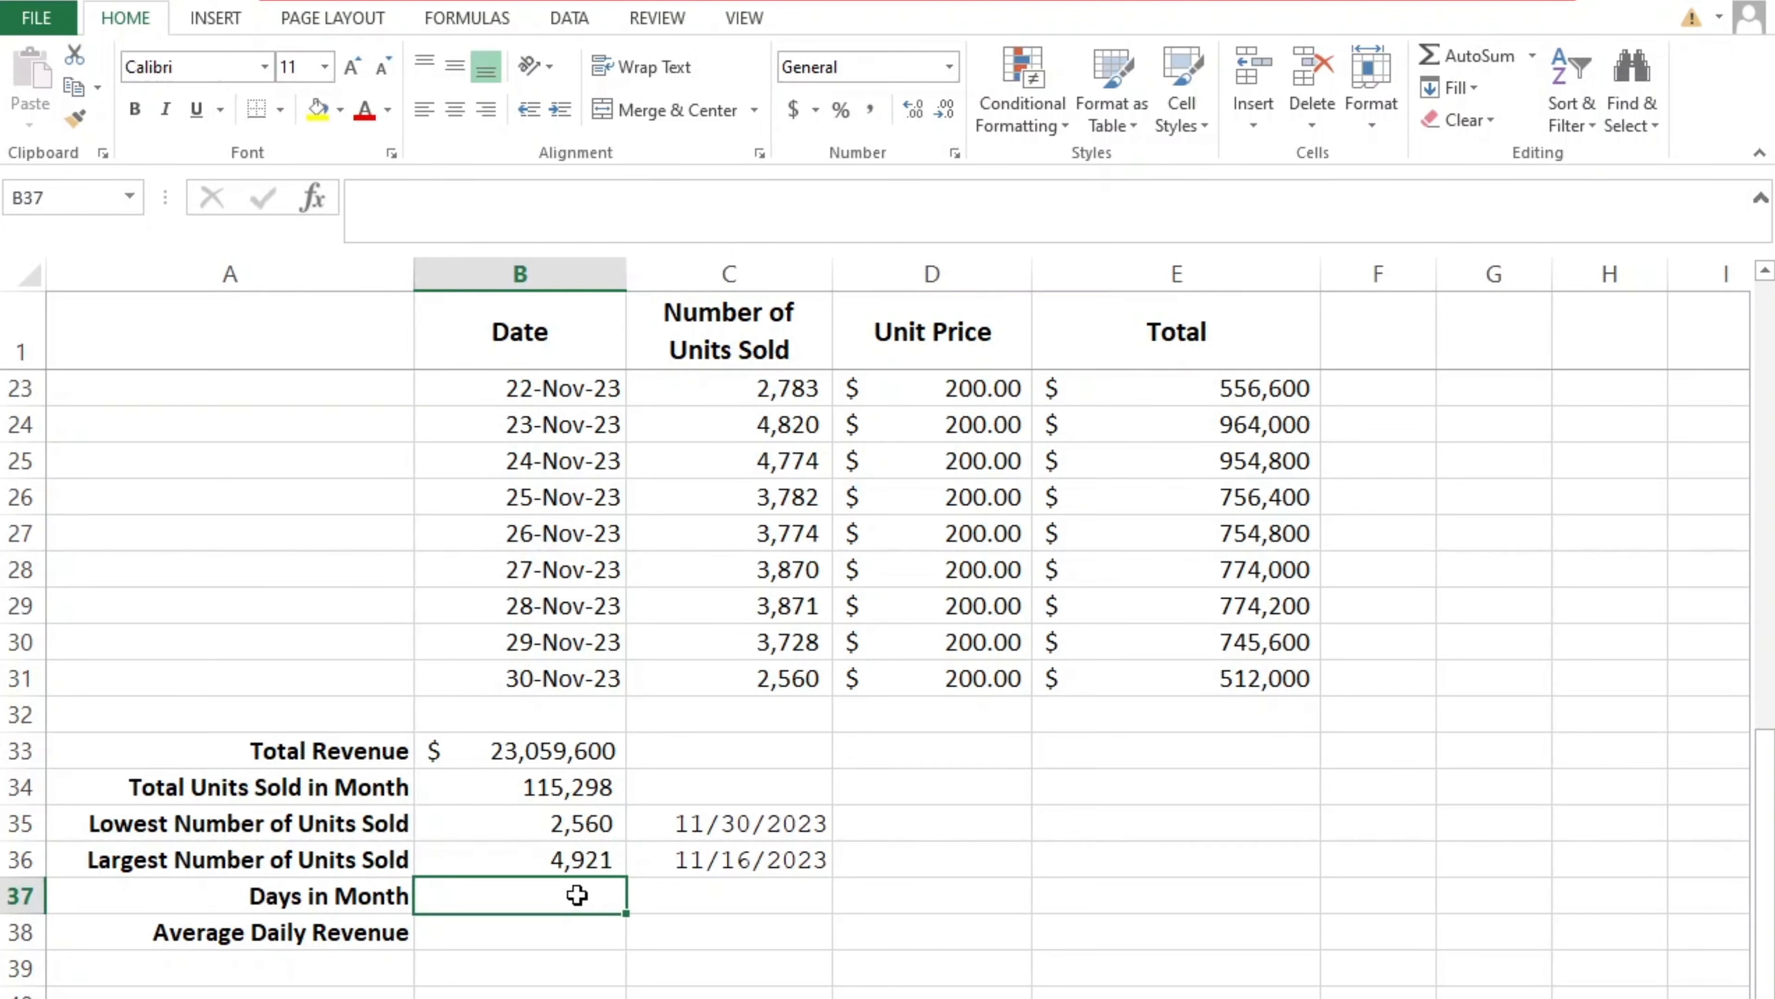
{"action": "type", "text": "=DAY(EOMONTH(B2,0))"}
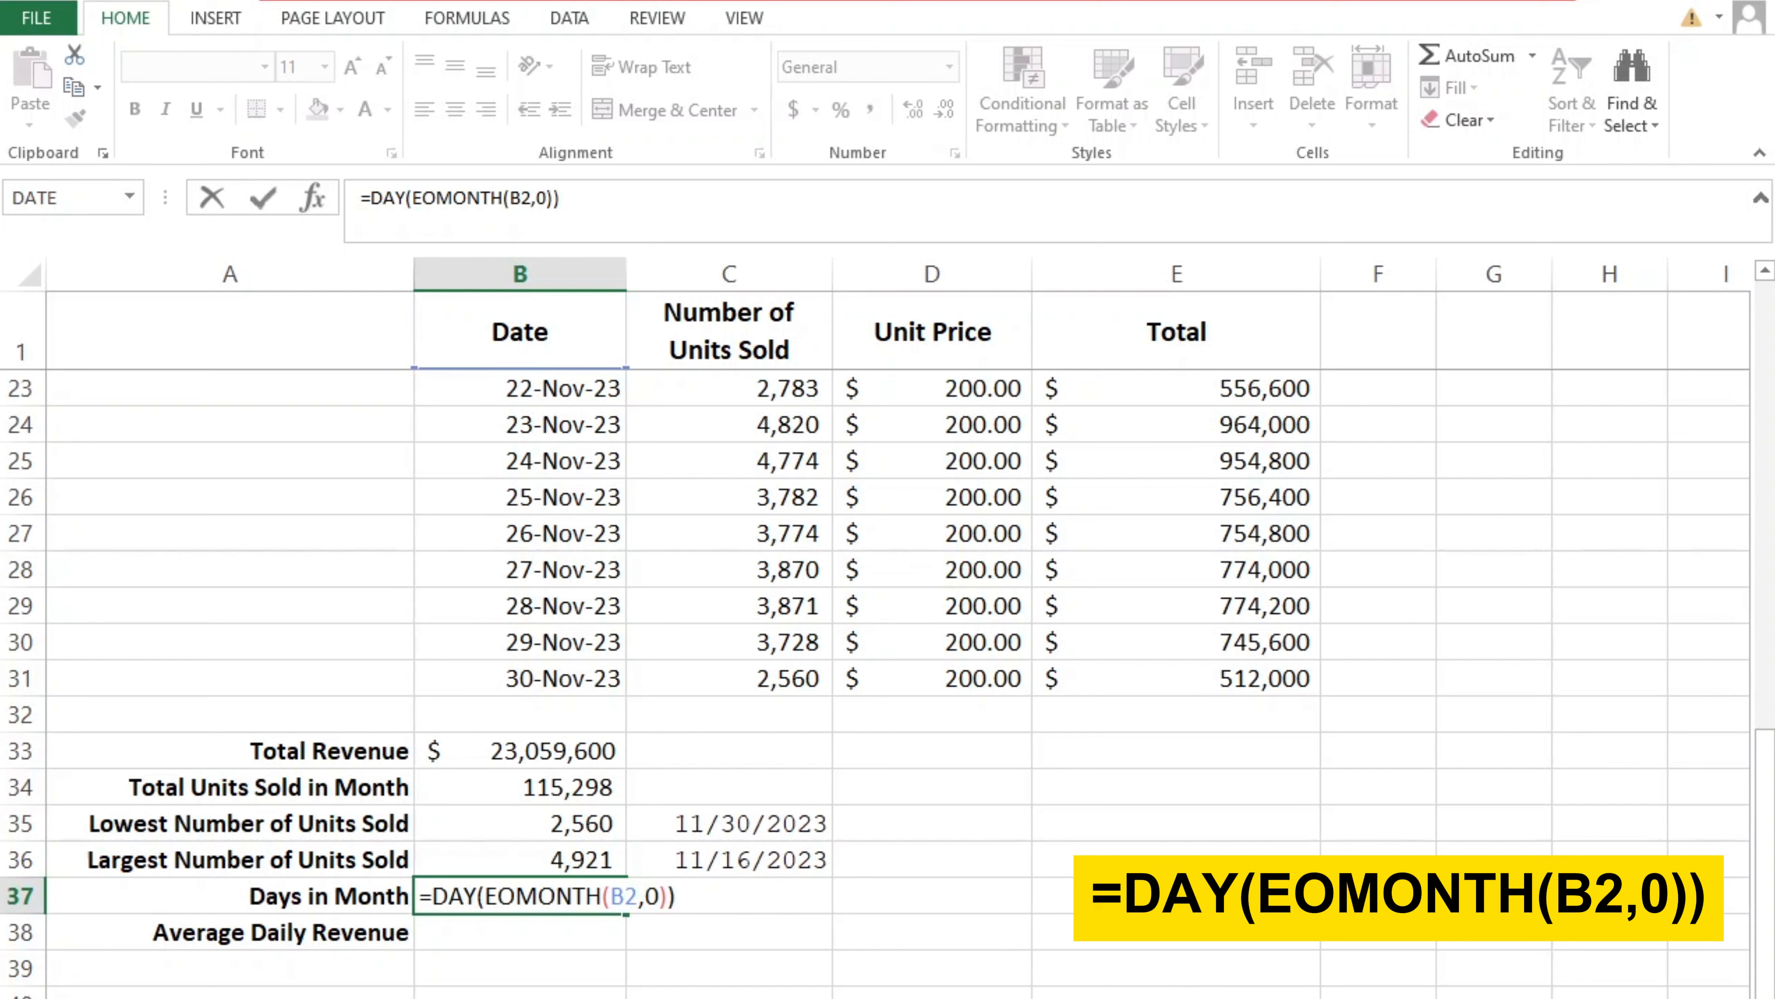
{"action": "key", "text": "Return"}
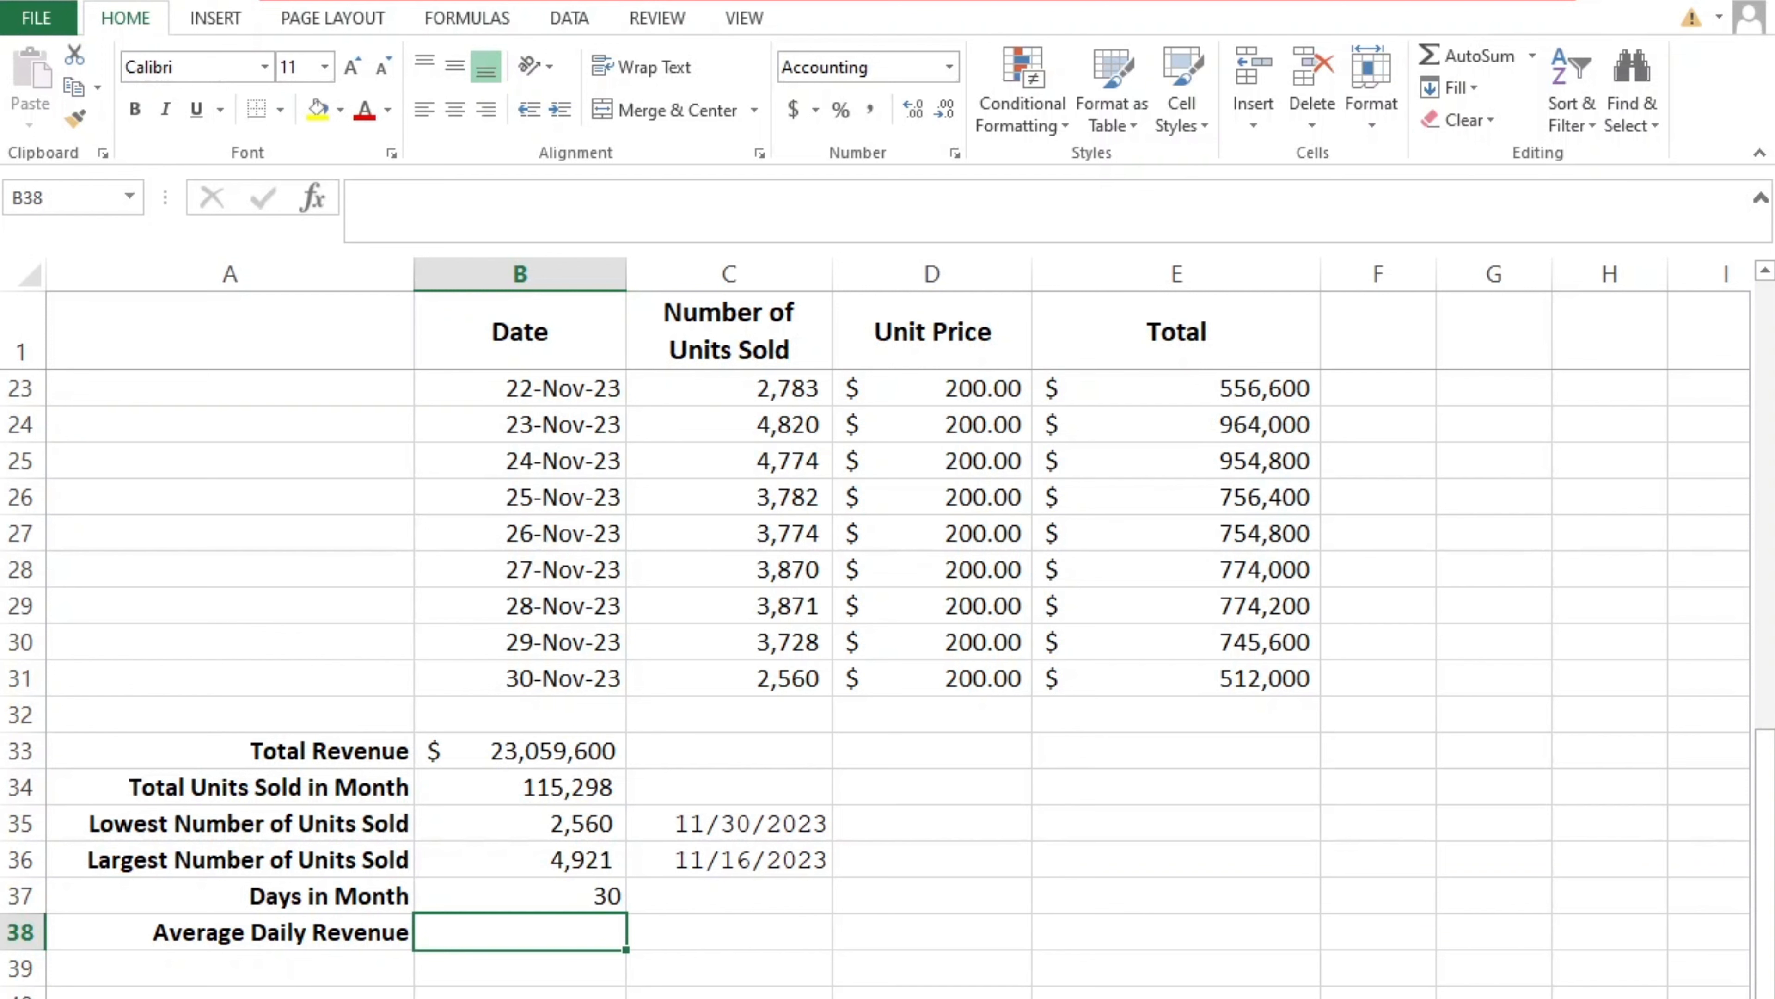
Calculate the Average Daily Revenue in B38 by dividing total revenue by days in the month with =B33/B37.
{"action": "scroll", "coordinate": [887, 629], "scroll_direction": "down", "scroll_amount": 1}
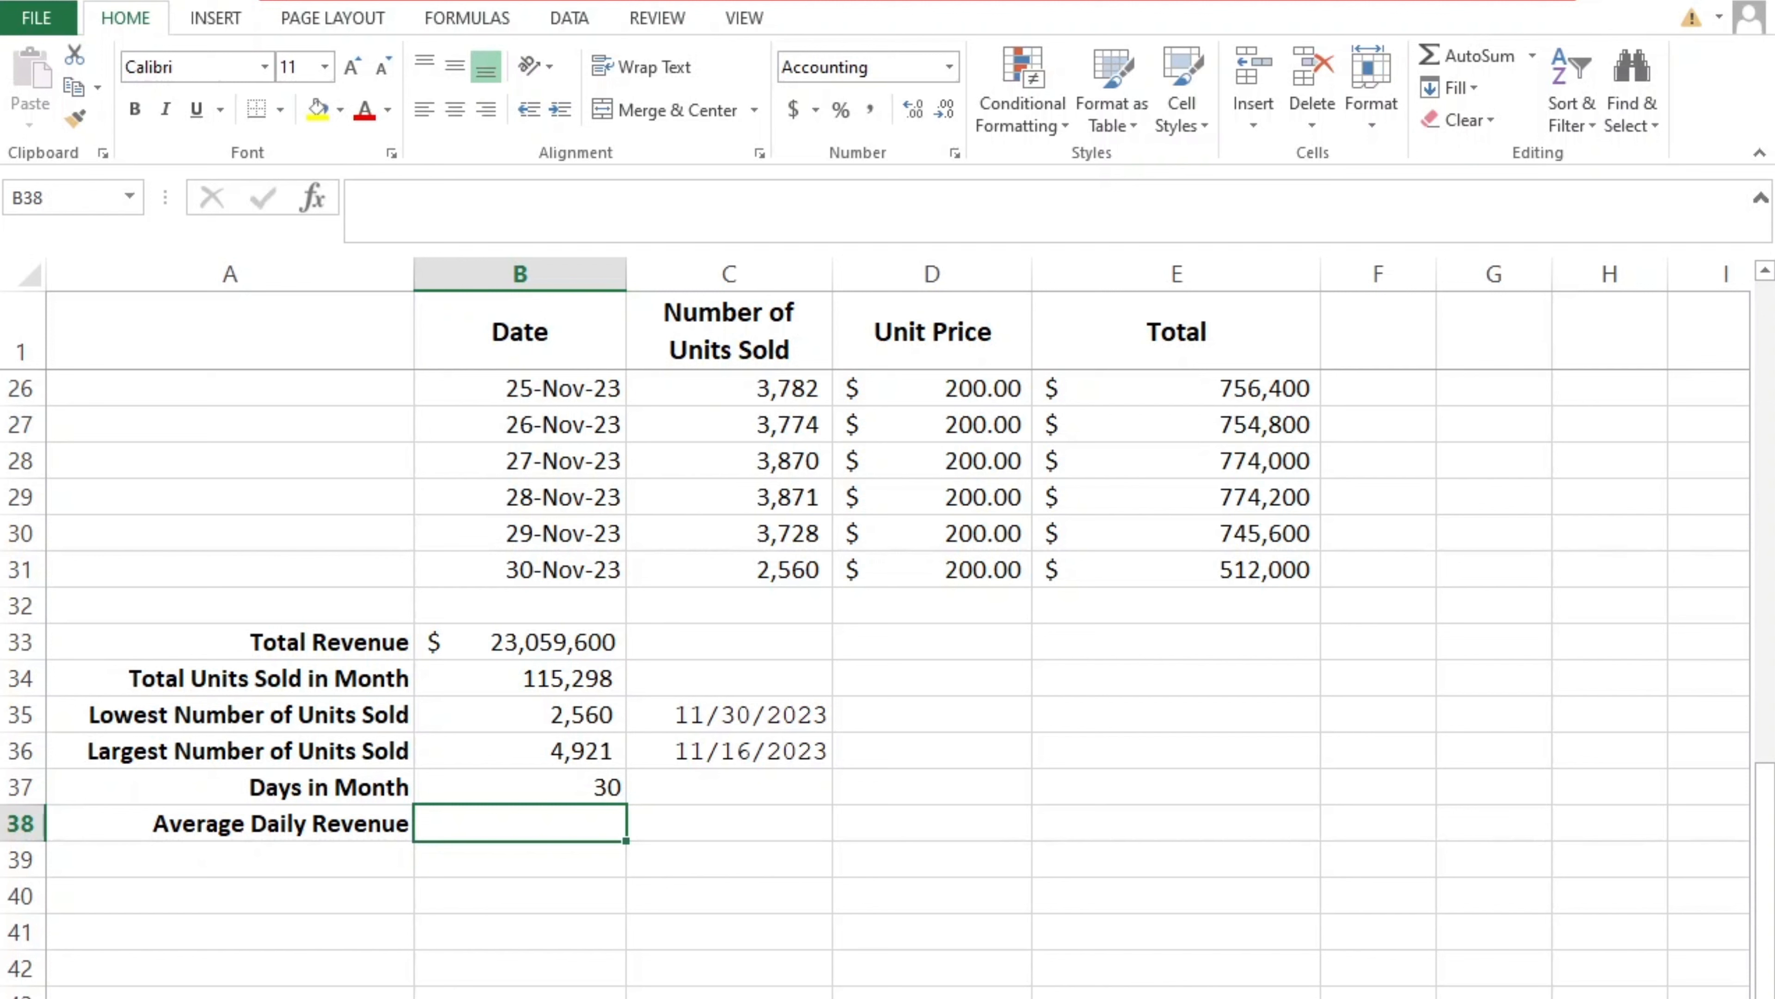
{"action": "type", "text": "="}
{"action": "left_click", "coordinate": [578, 642]}
{"action": "type", "text": "/"}
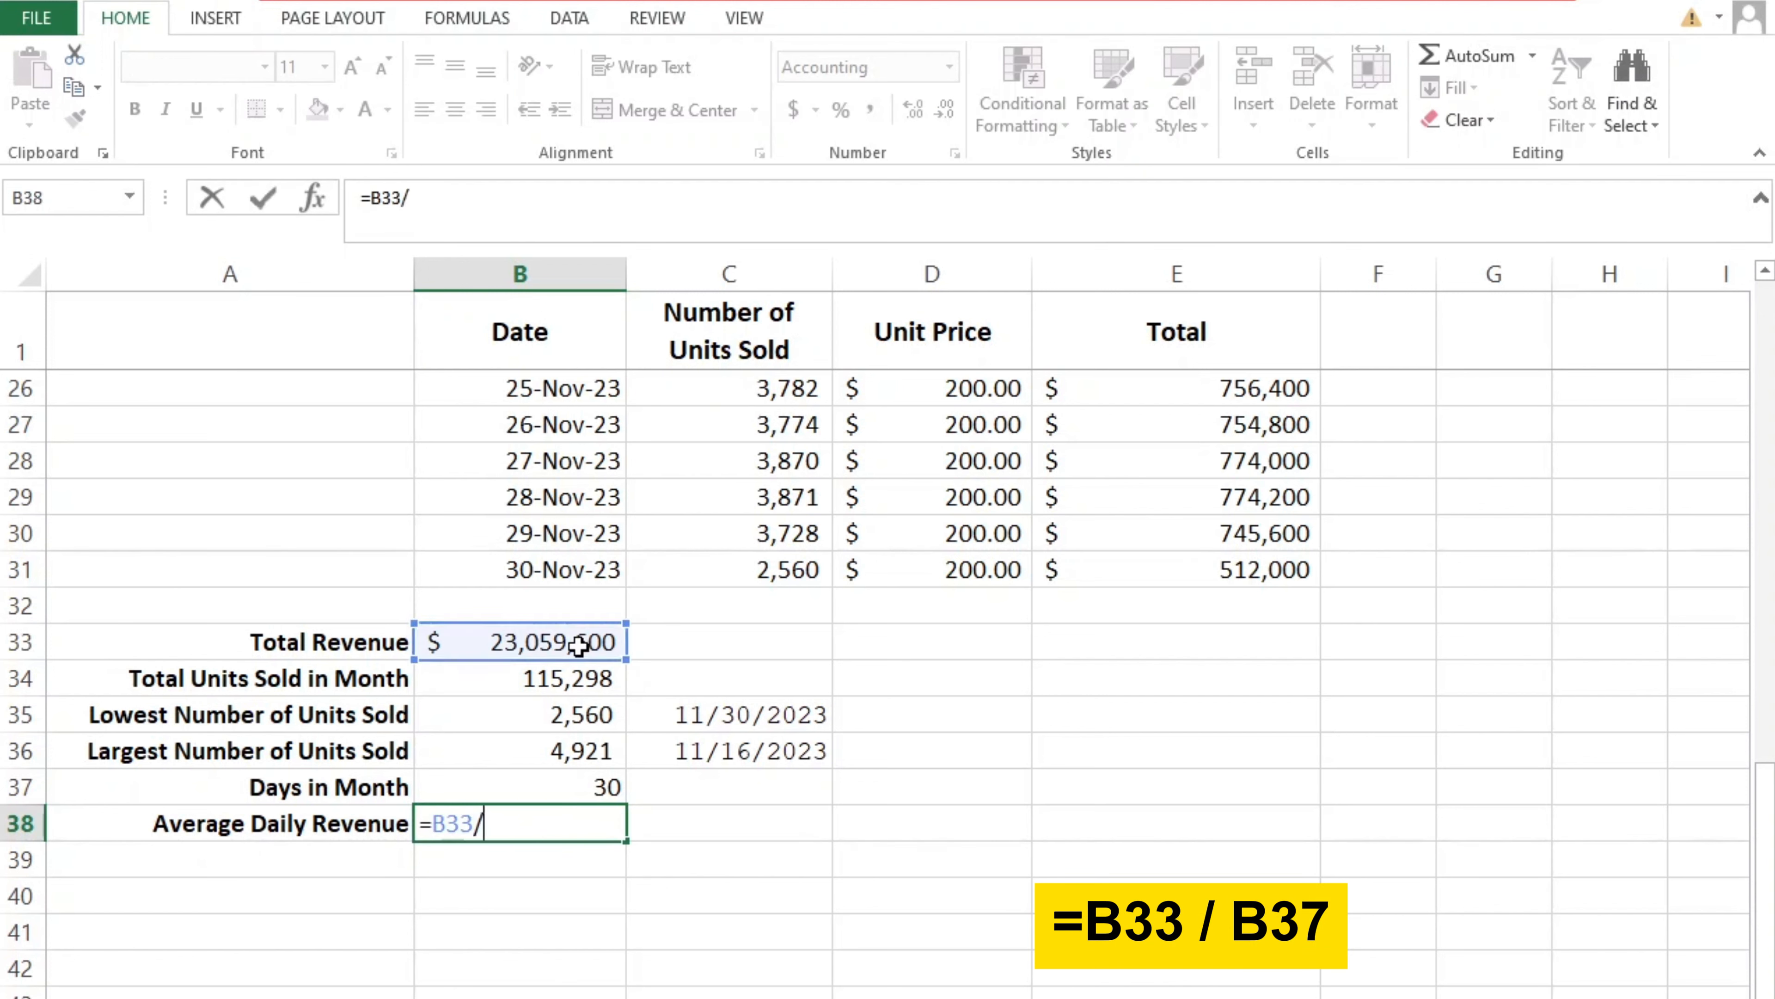
{"action": "left_click", "coordinate": [569, 787]}
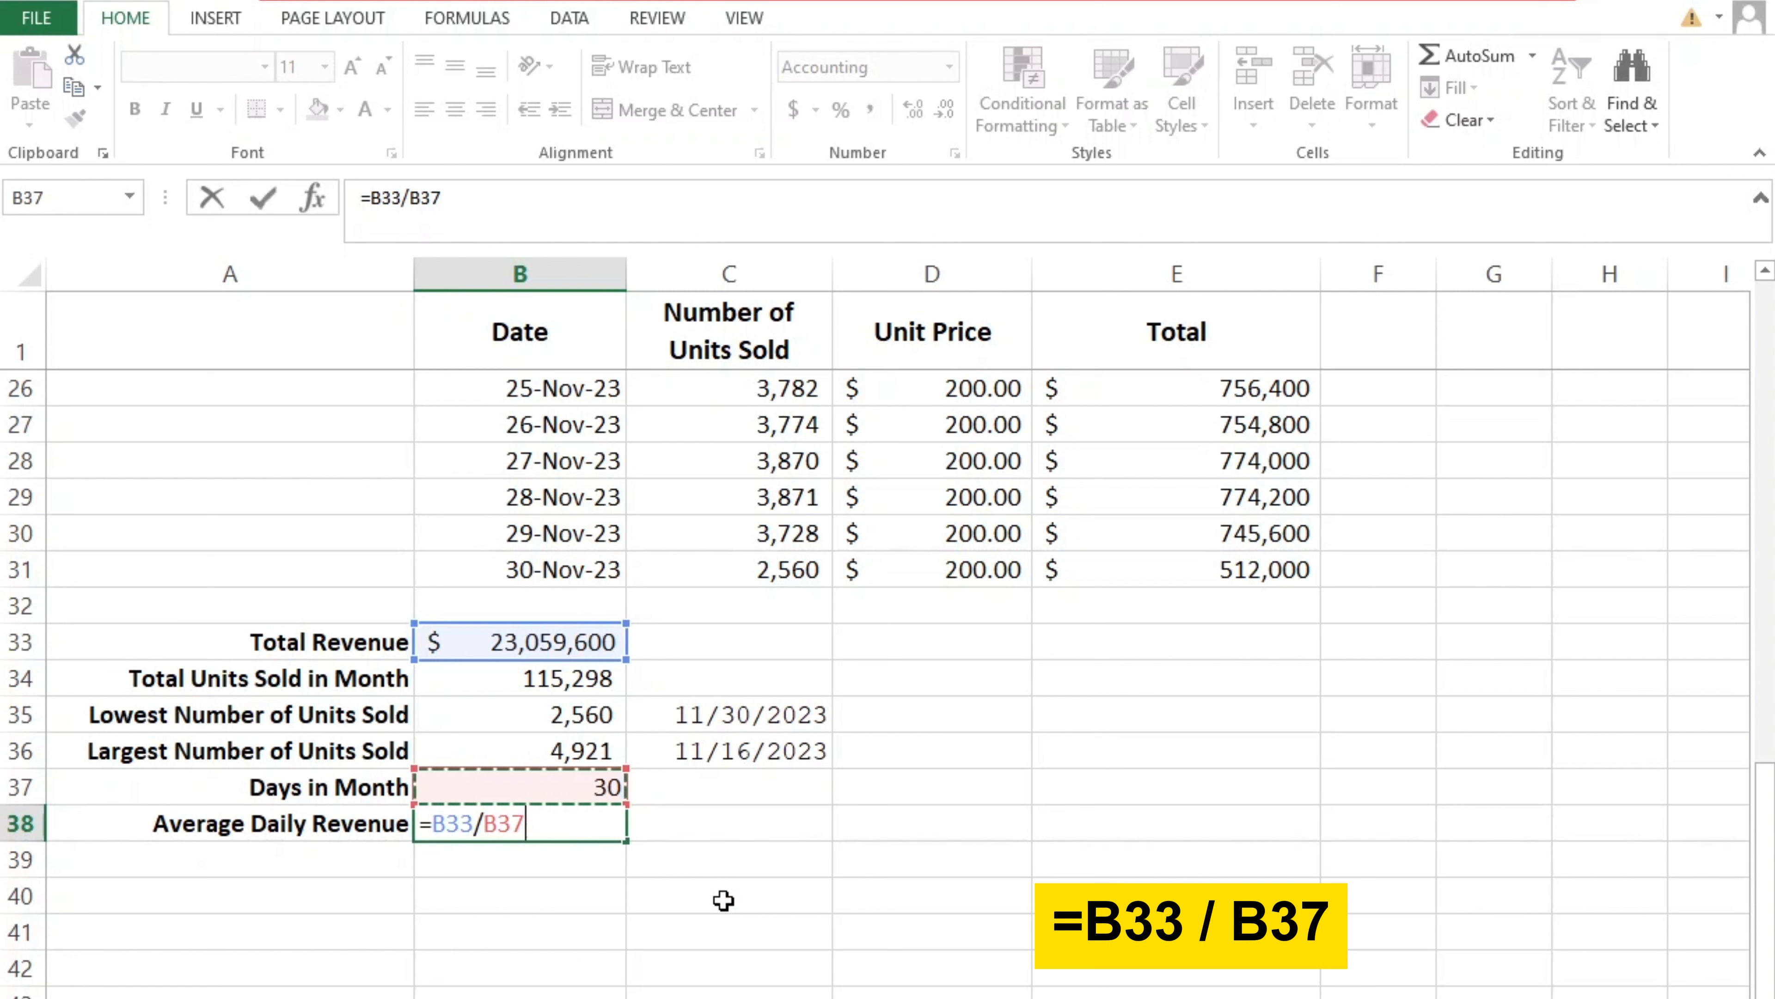
{"action": "key", "text": "Return"}
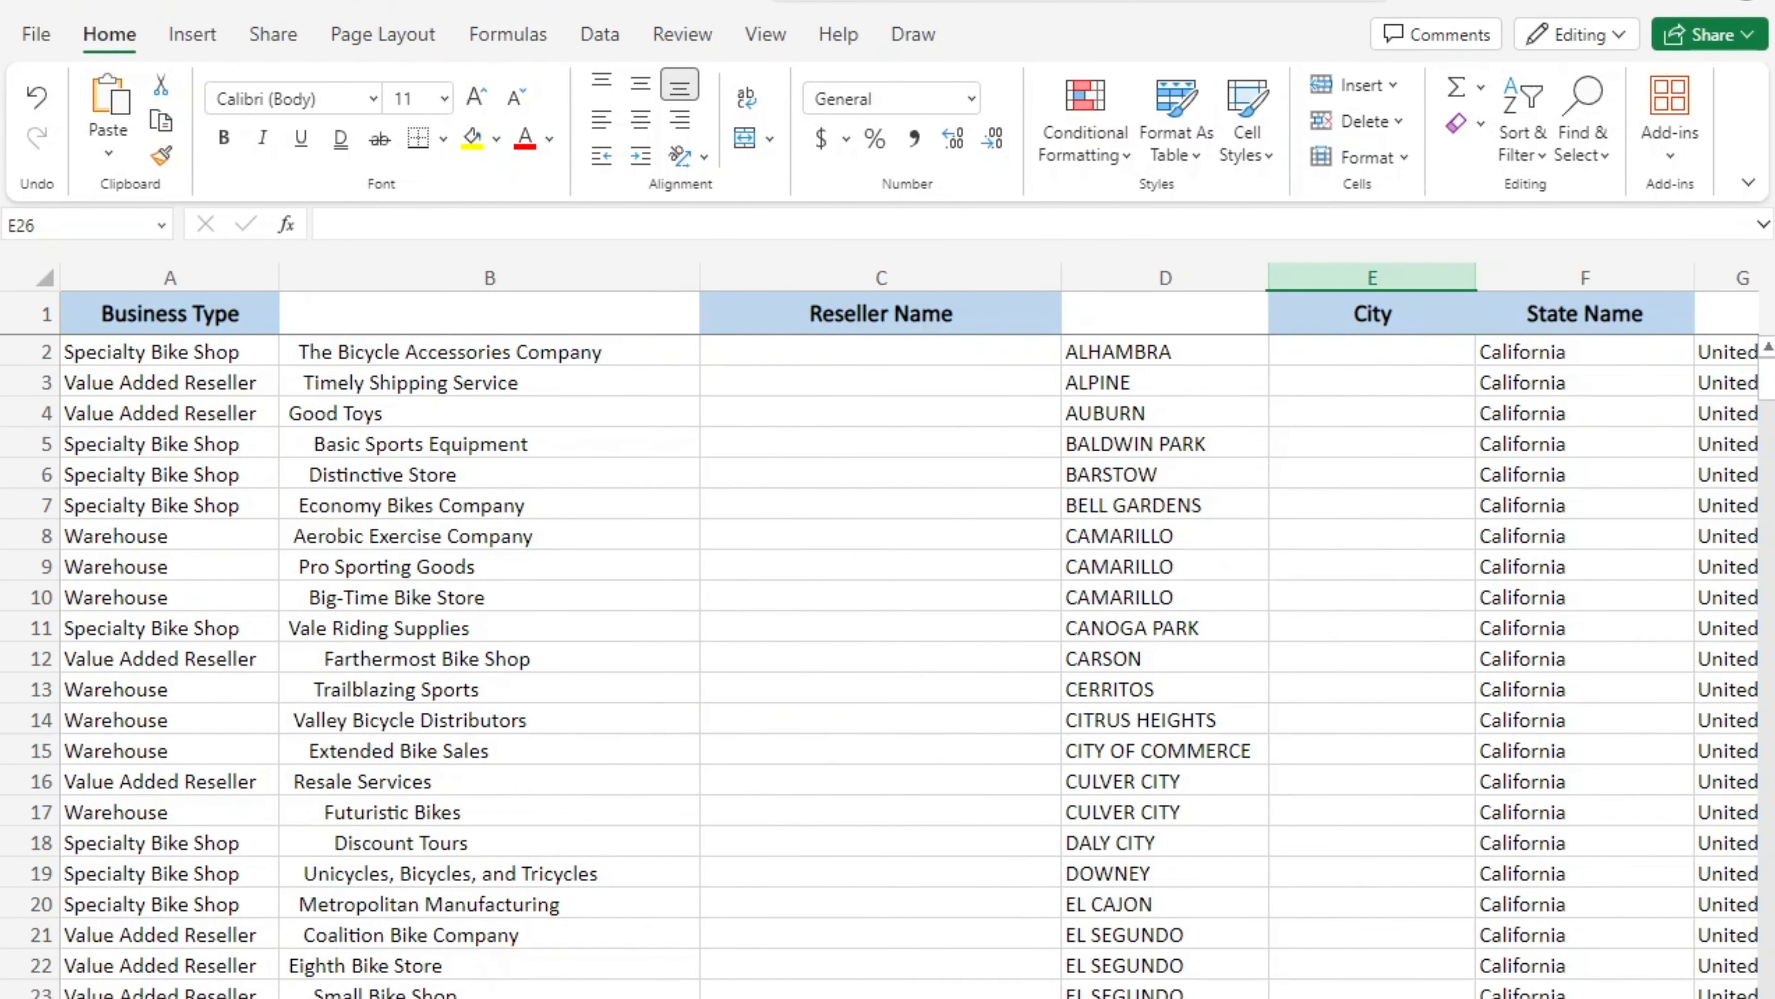
In the reseller list, enter =TRIM(B2) in C2 to remove the extra spaces from the first reseller name.
{"action": "scroll", "coordinate": [1609, 886], "scroll_direction": "down", "scroll_amount": 5}
{"action": "scroll", "coordinate": [1609, 886], "scroll_direction": "down", "scroll_amount": 12}
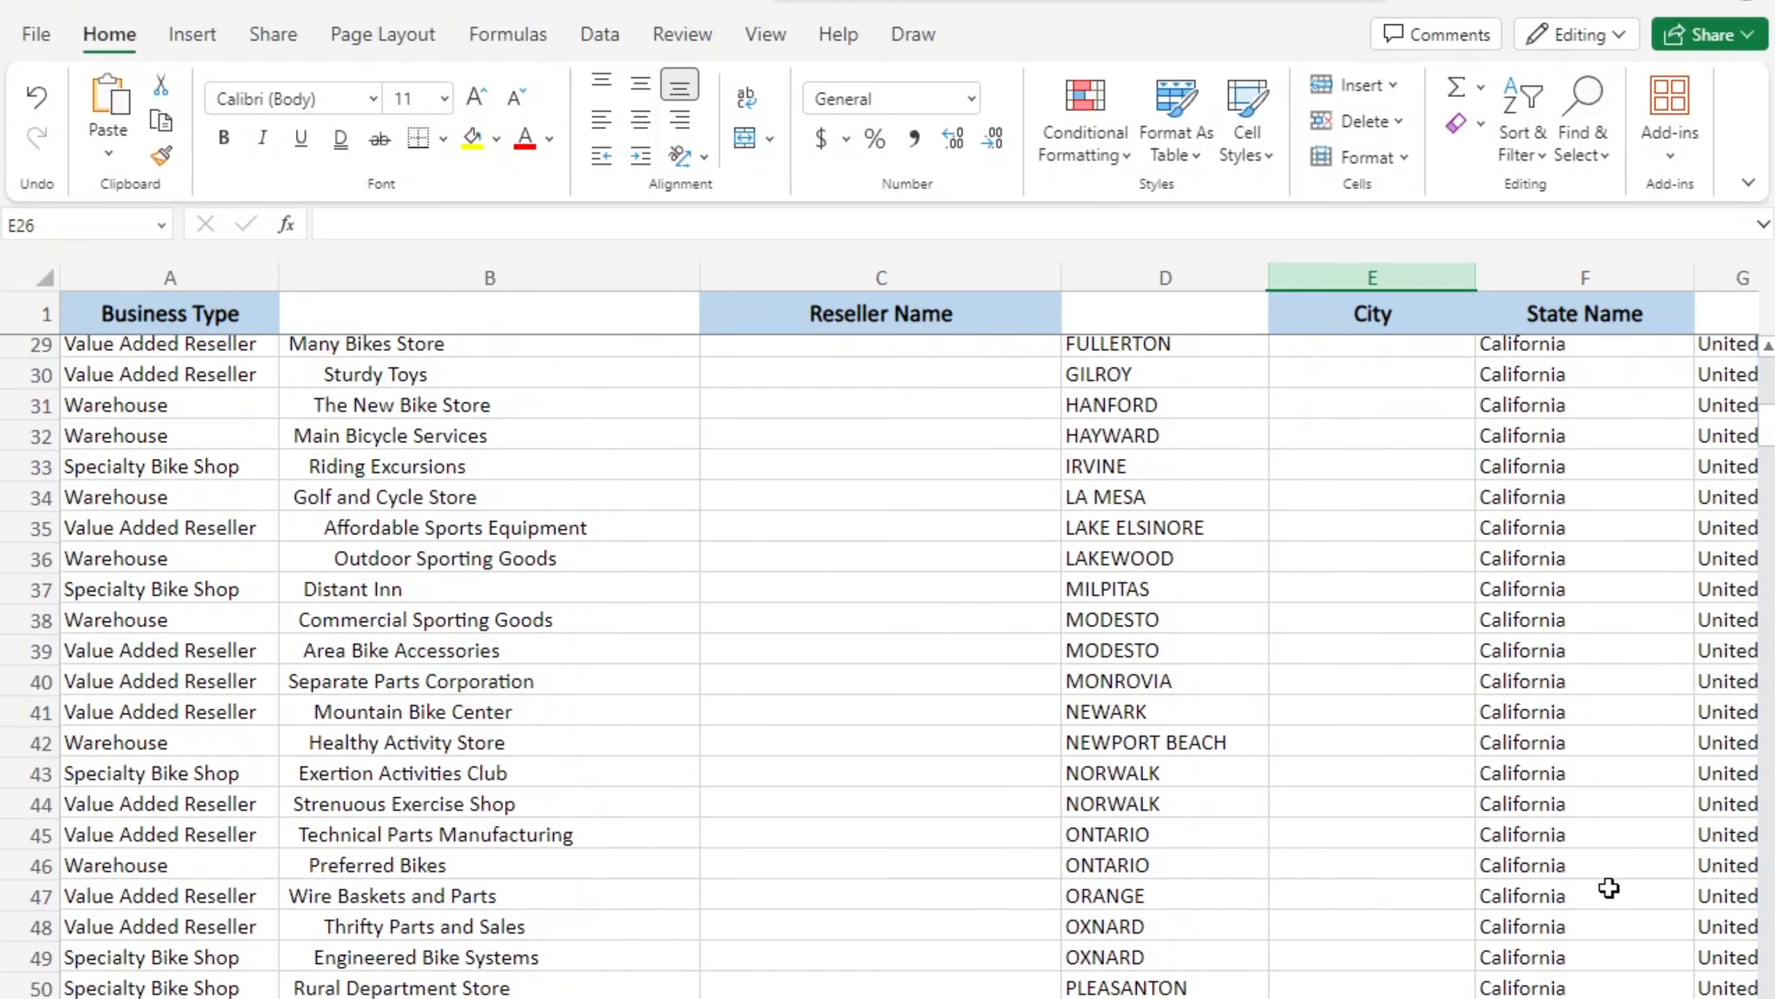
{"action": "scroll", "coordinate": [1609, 887], "scroll_direction": "down", "scroll_amount": 3}
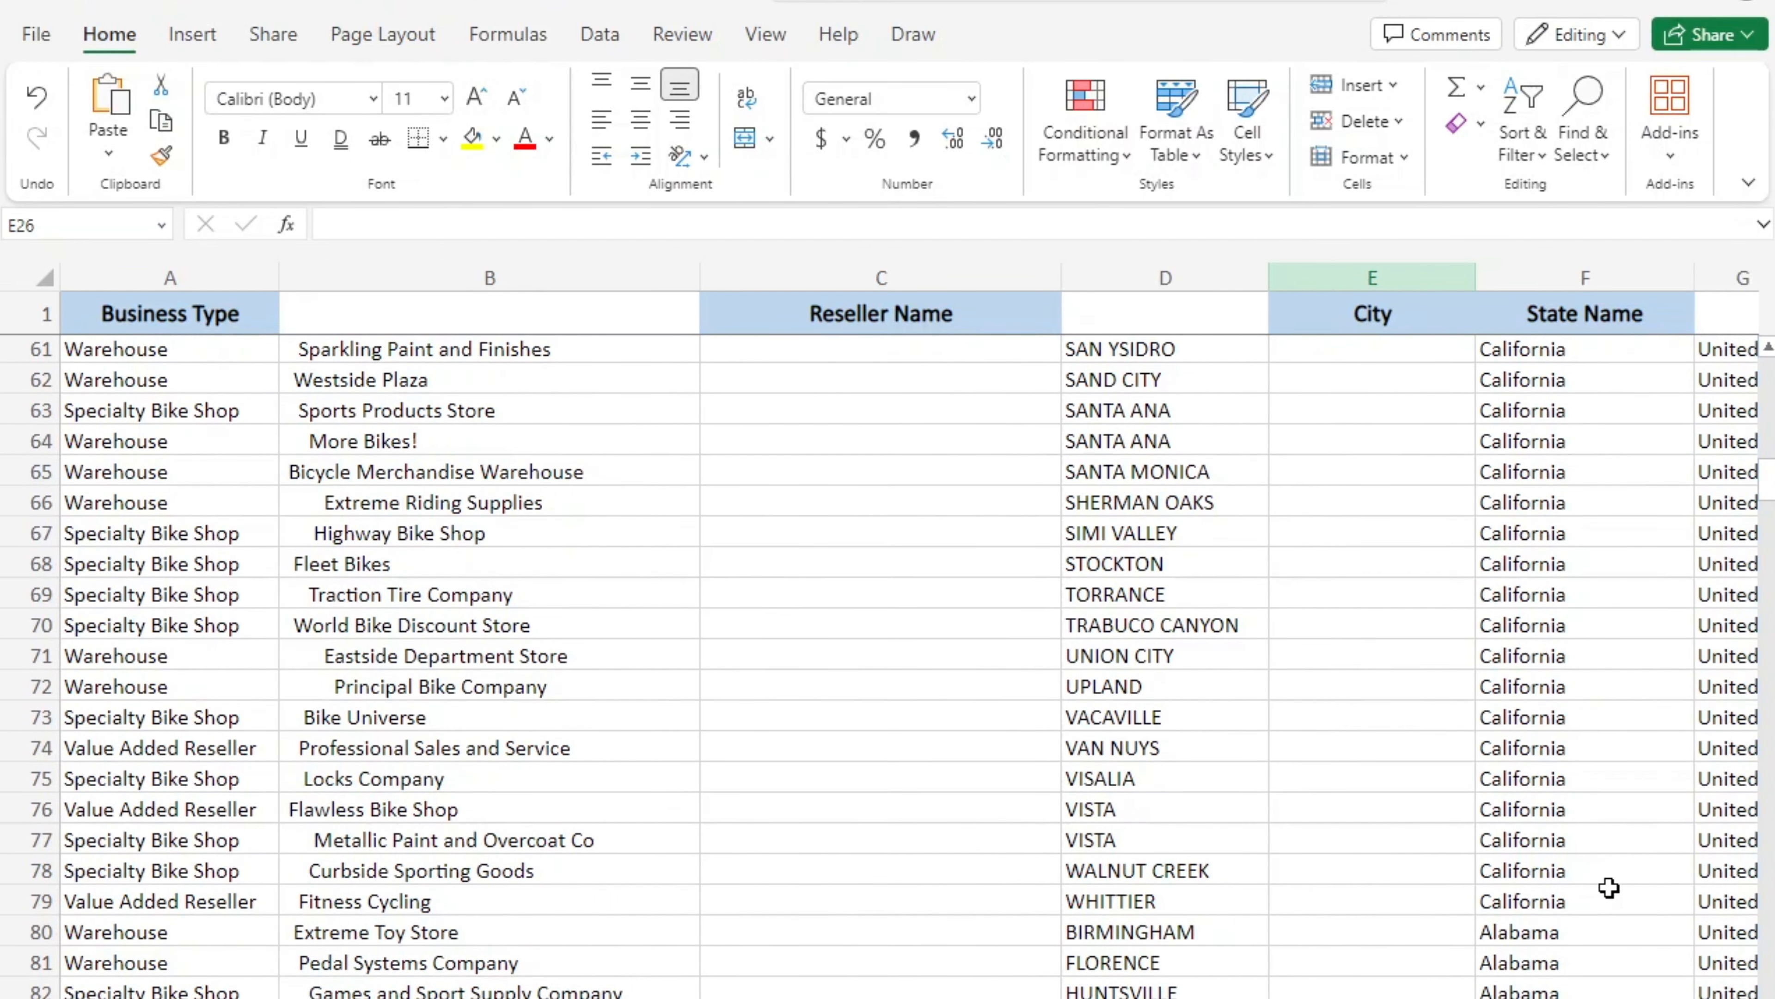
{"action": "left_click", "coordinate": [855, 348]}
{"action": "type", "text": "=TRI"}
{"action": "type", "text": "M("}
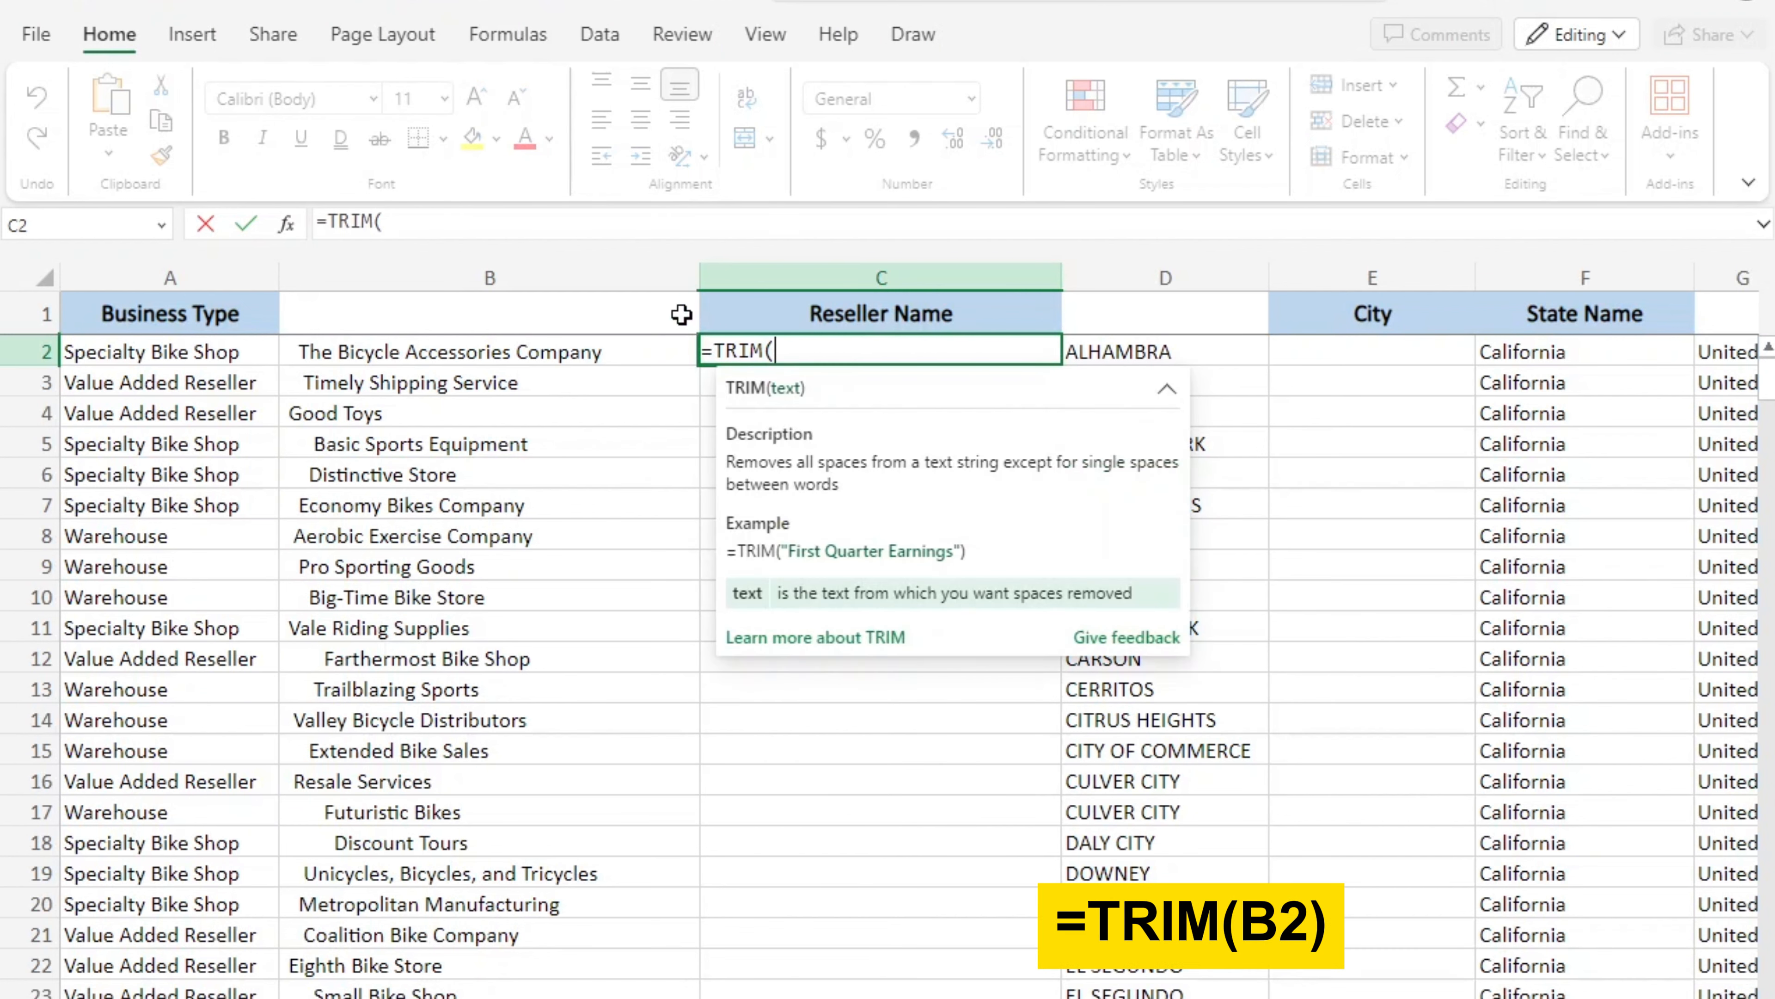
{"action": "left_click", "coordinate": [622, 355]}
{"action": "type", "text": ")"}
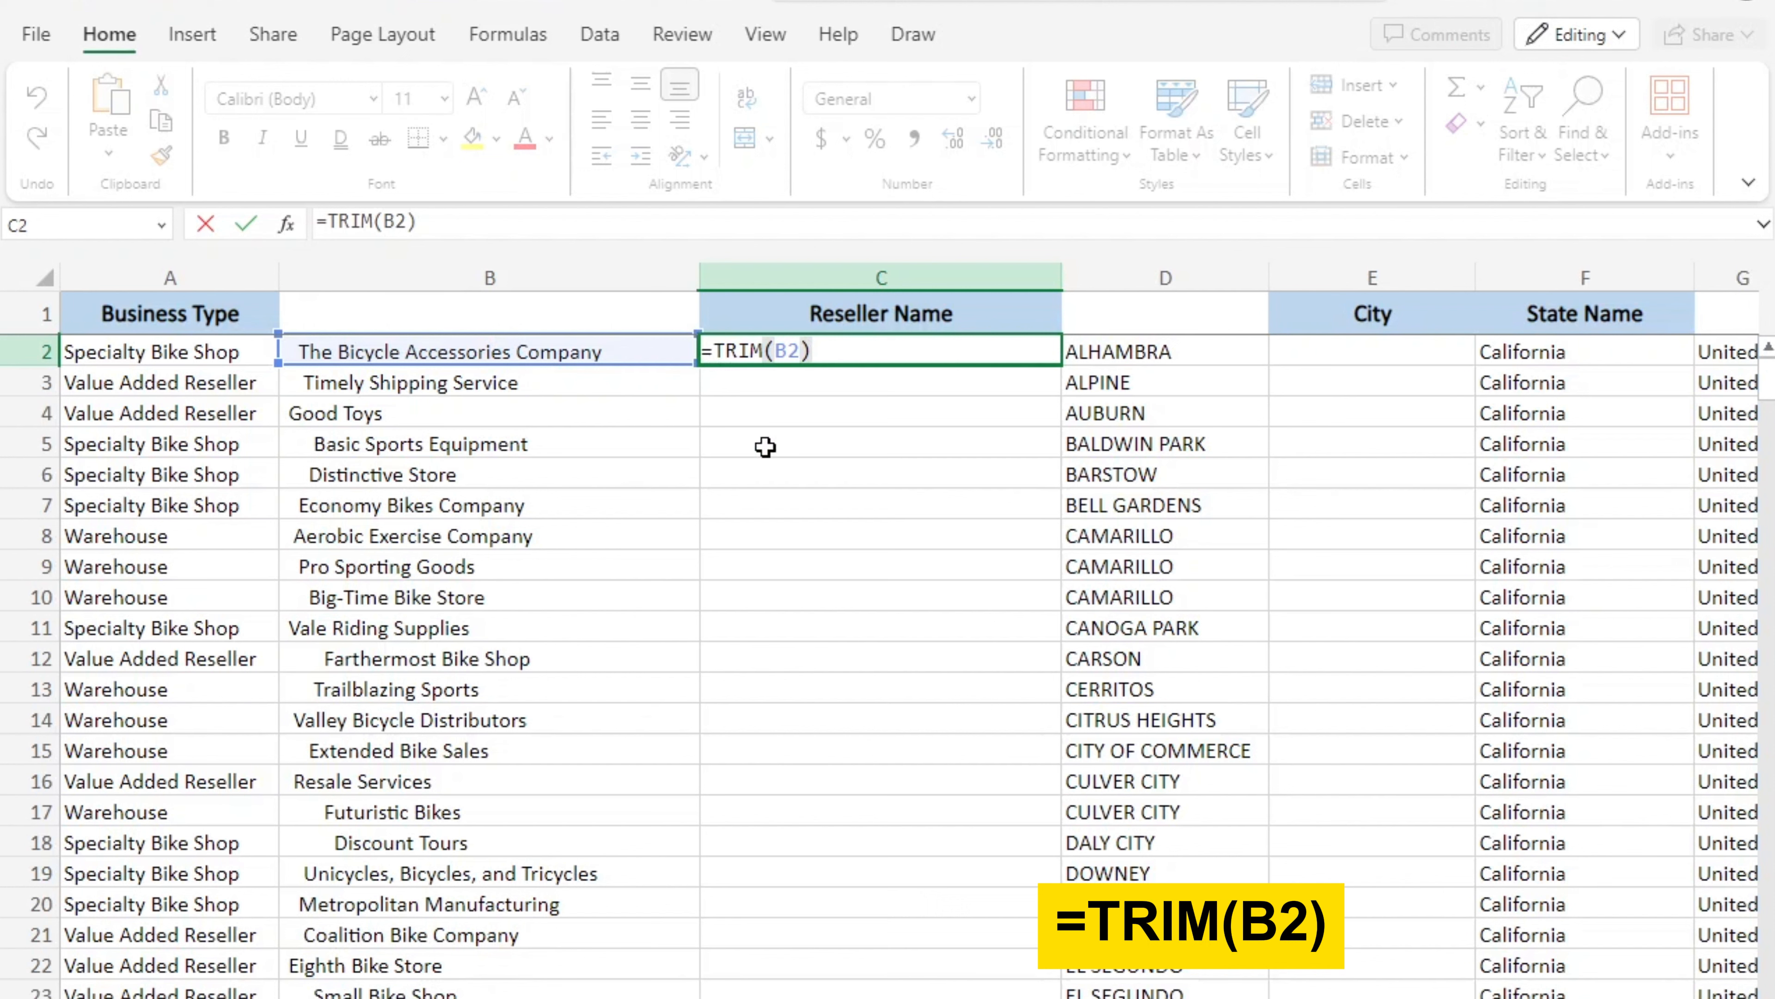
{"action": "key", "text": "Return"}
{"action": "key", "text": "Up"}
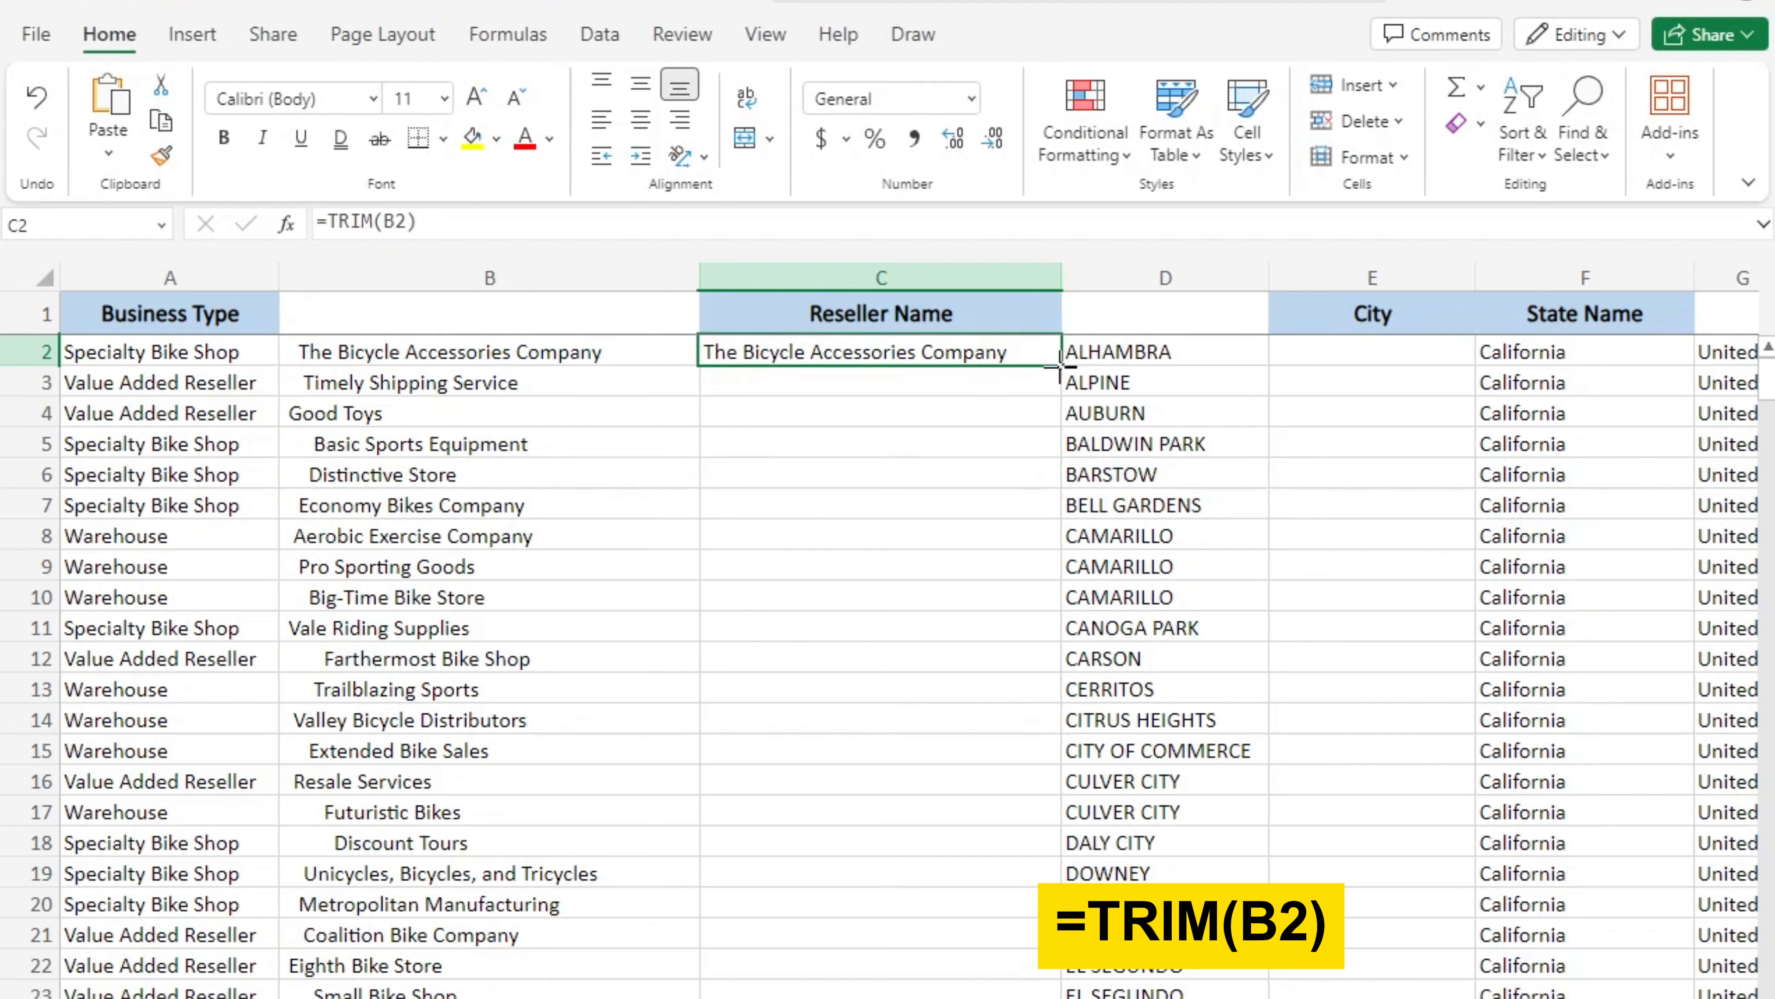
Fill the TRIM formula from C2 down the whole Reseller Name column and check the cleaned names.
{"action": "left_click_drag", "start_coordinate": [1060, 364], "coordinate": [1057, 567]}
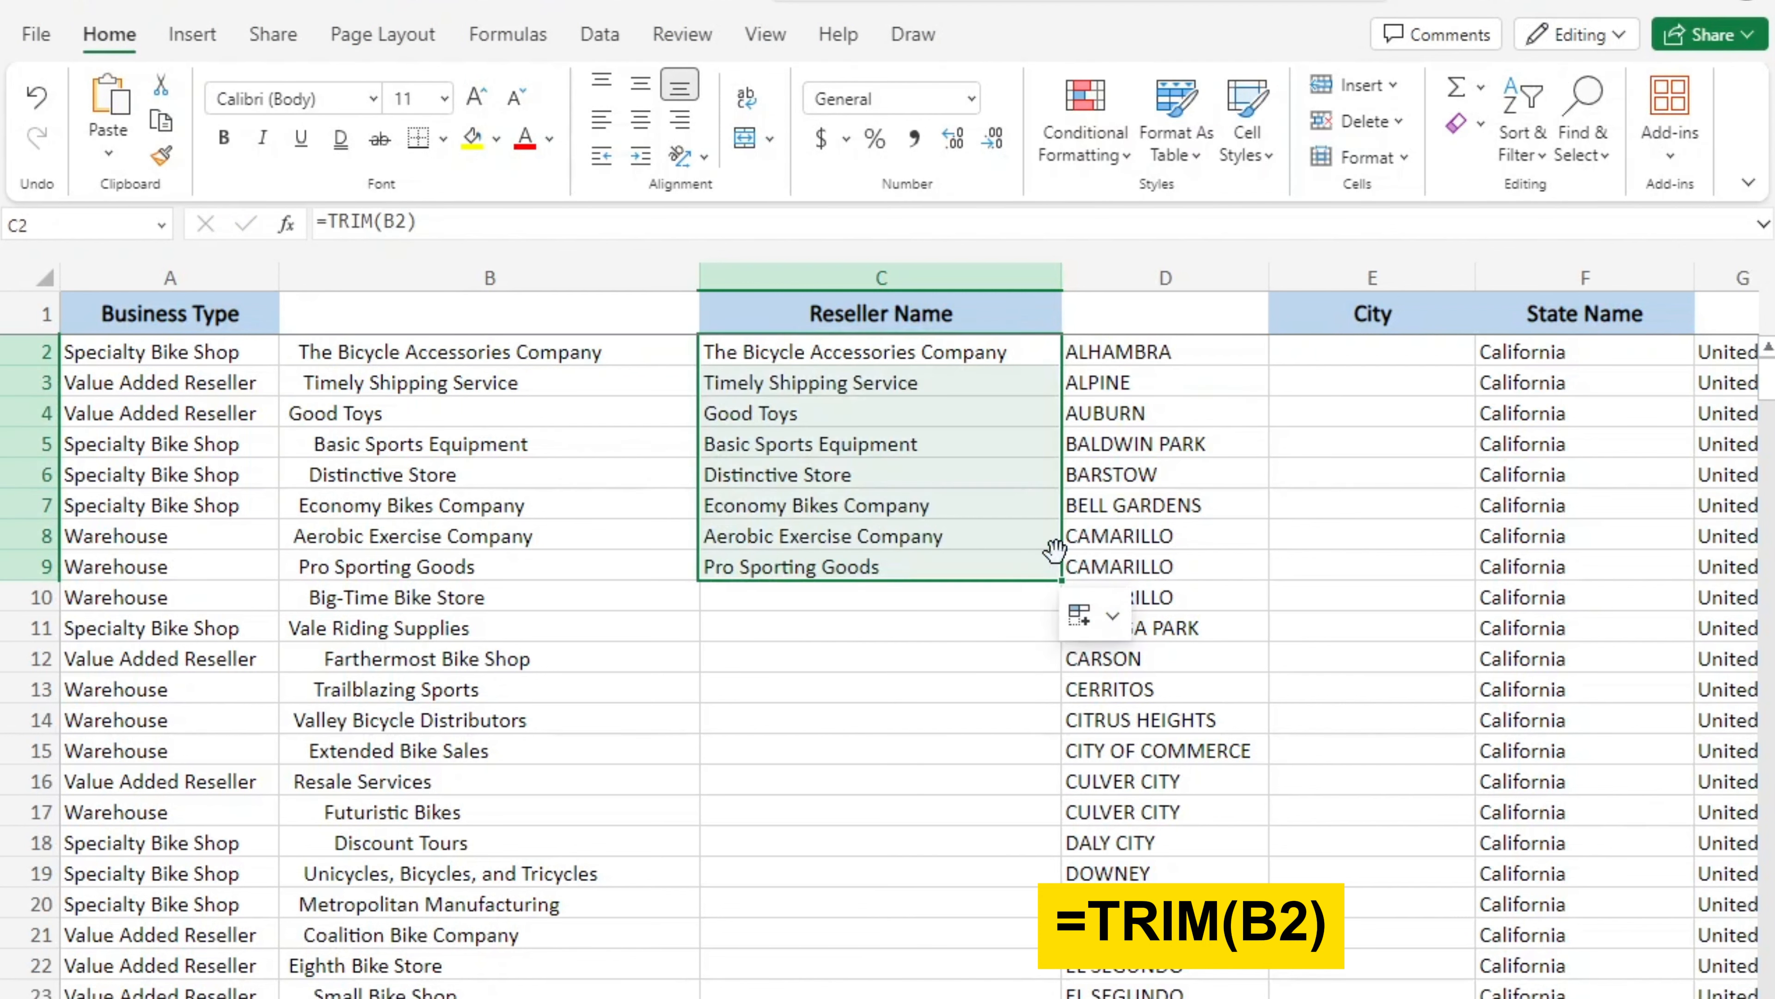
{"action": "left_click", "coordinate": [1030, 709]}
{"action": "left_click", "coordinate": [1034, 567]}
{"action": "double_click", "coordinate": [1060, 580]}
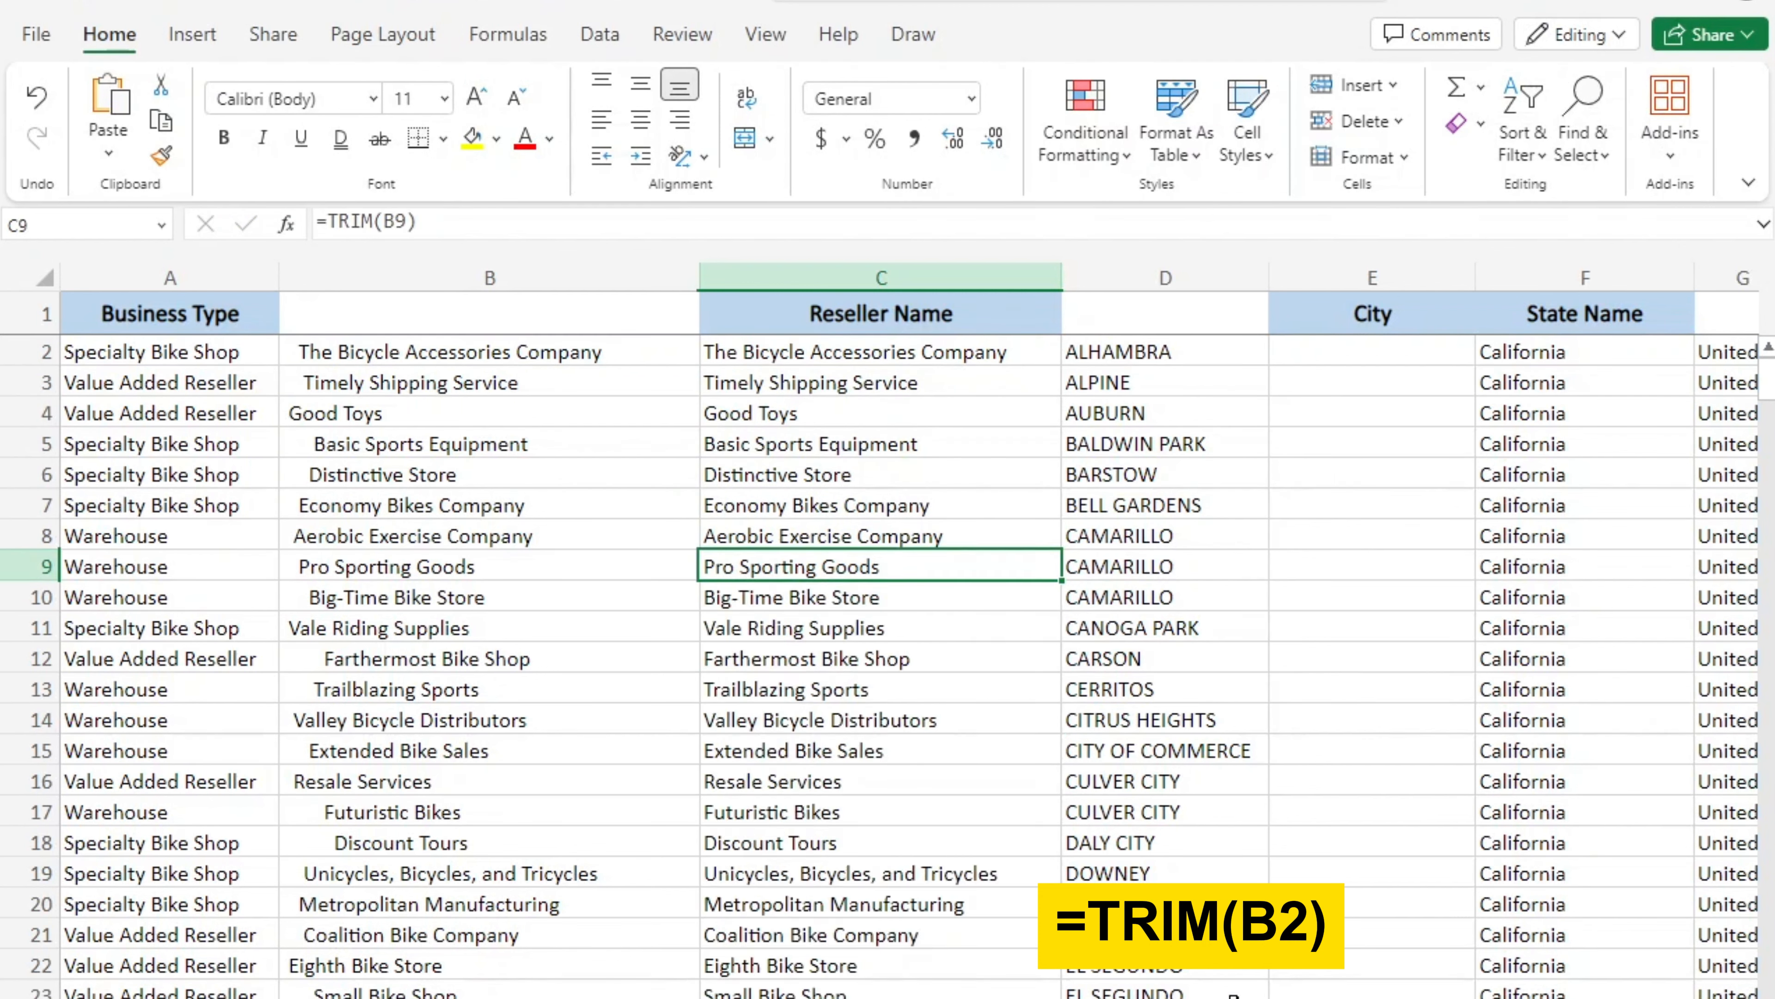
{"action": "left_click", "coordinate": [1234, 993]}
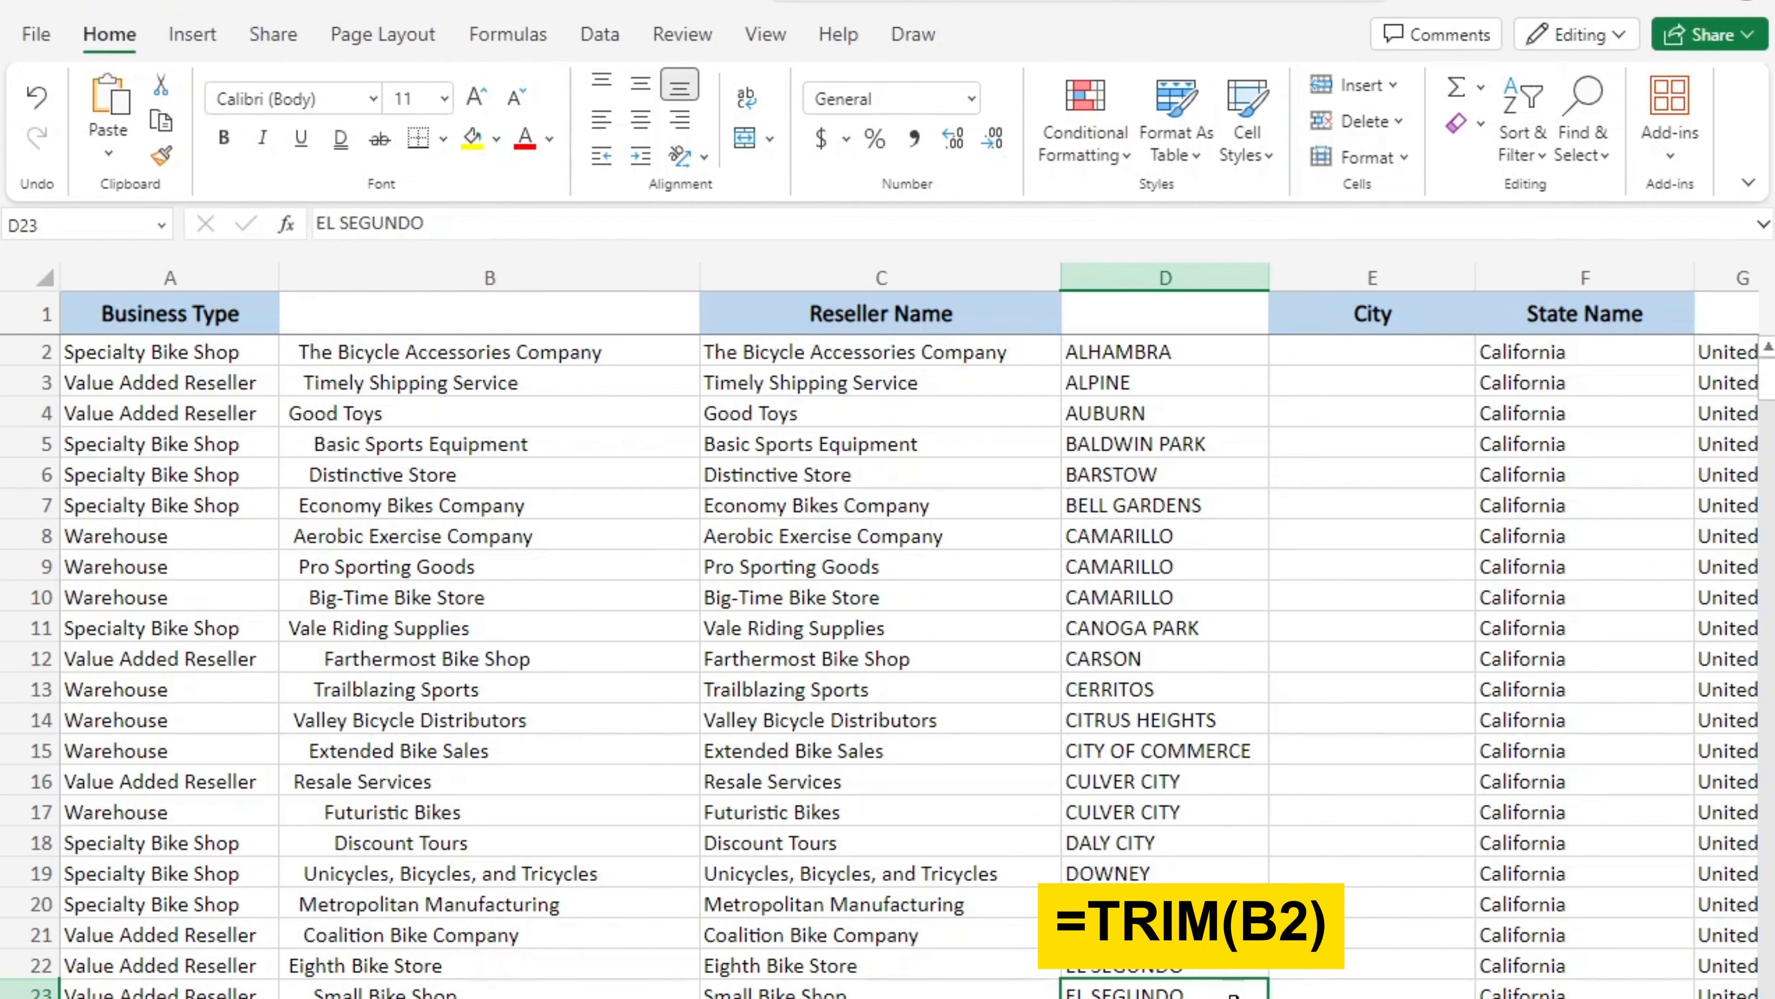
{"action": "scroll", "coordinate": [1234, 994], "scroll_direction": "down", "scroll_amount": 12}
{"action": "scroll", "coordinate": [1234, 994], "scroll_direction": "down", "scroll_amount": 9}
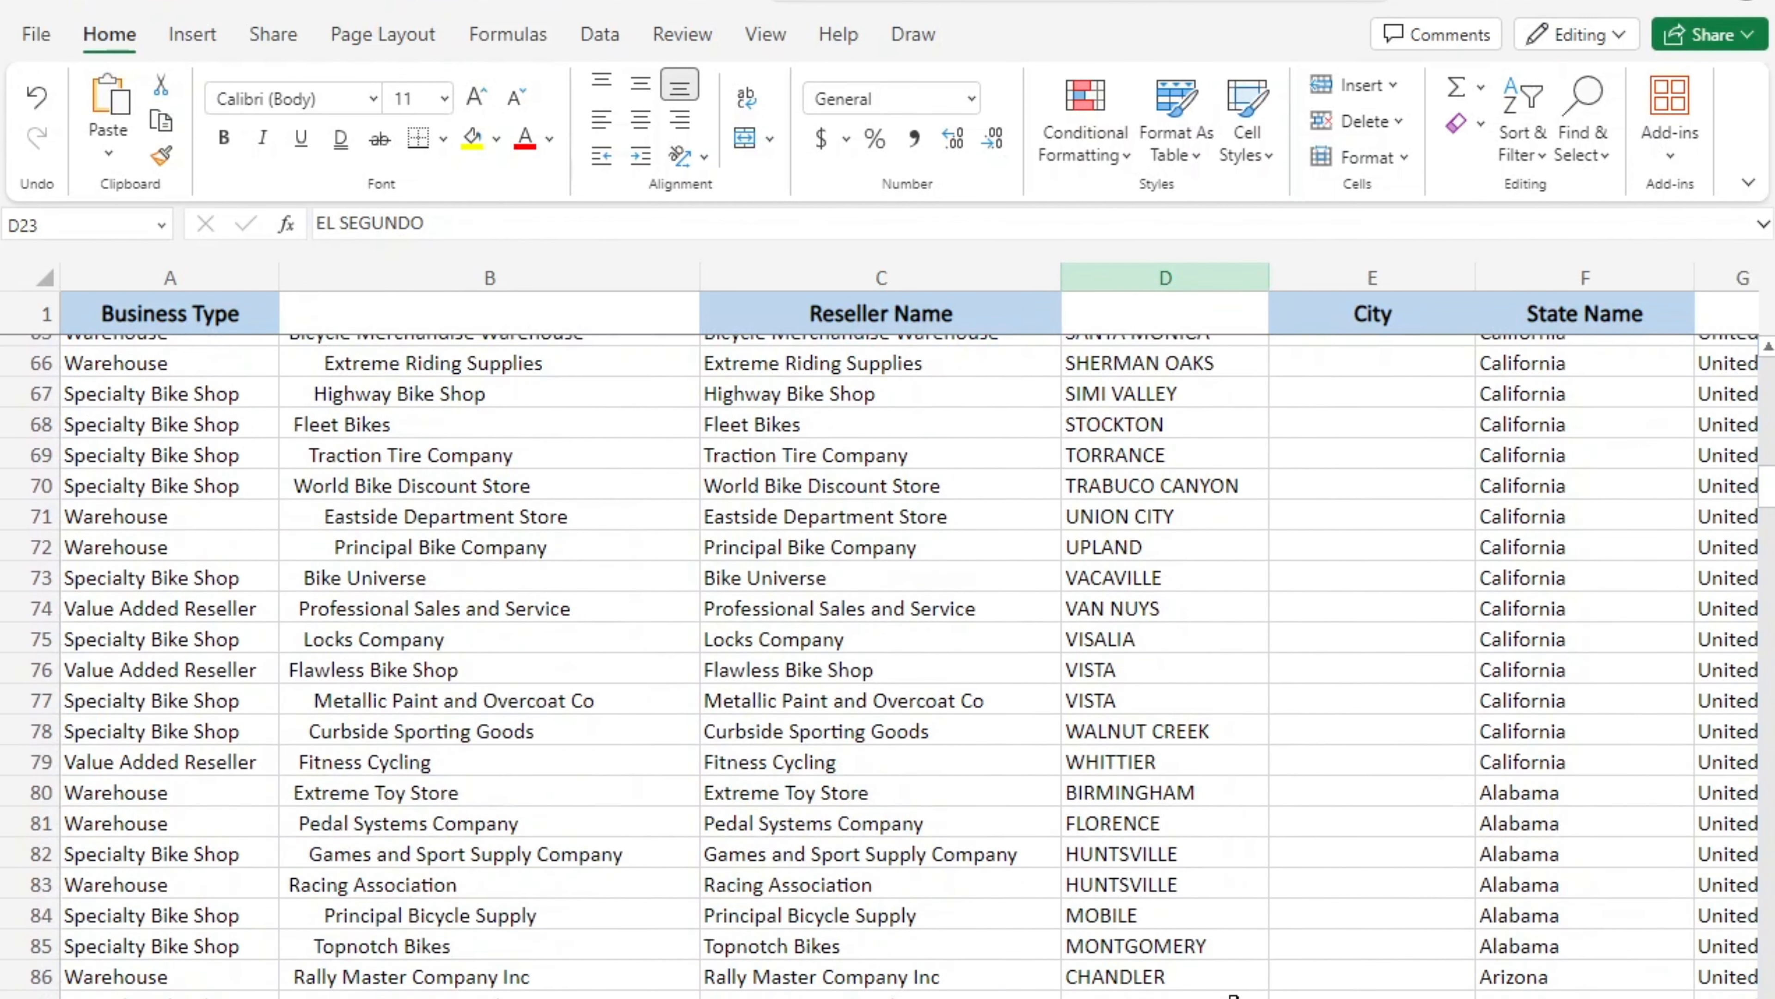
{"action": "scroll", "coordinate": [1233, 996], "scroll_direction": "down", "scroll_amount": 3}
Enter =PROPER(D2) in E2 to convert the city to proper case and fill it down the City column.
{"action": "left_click", "coordinate": [1352, 361]}
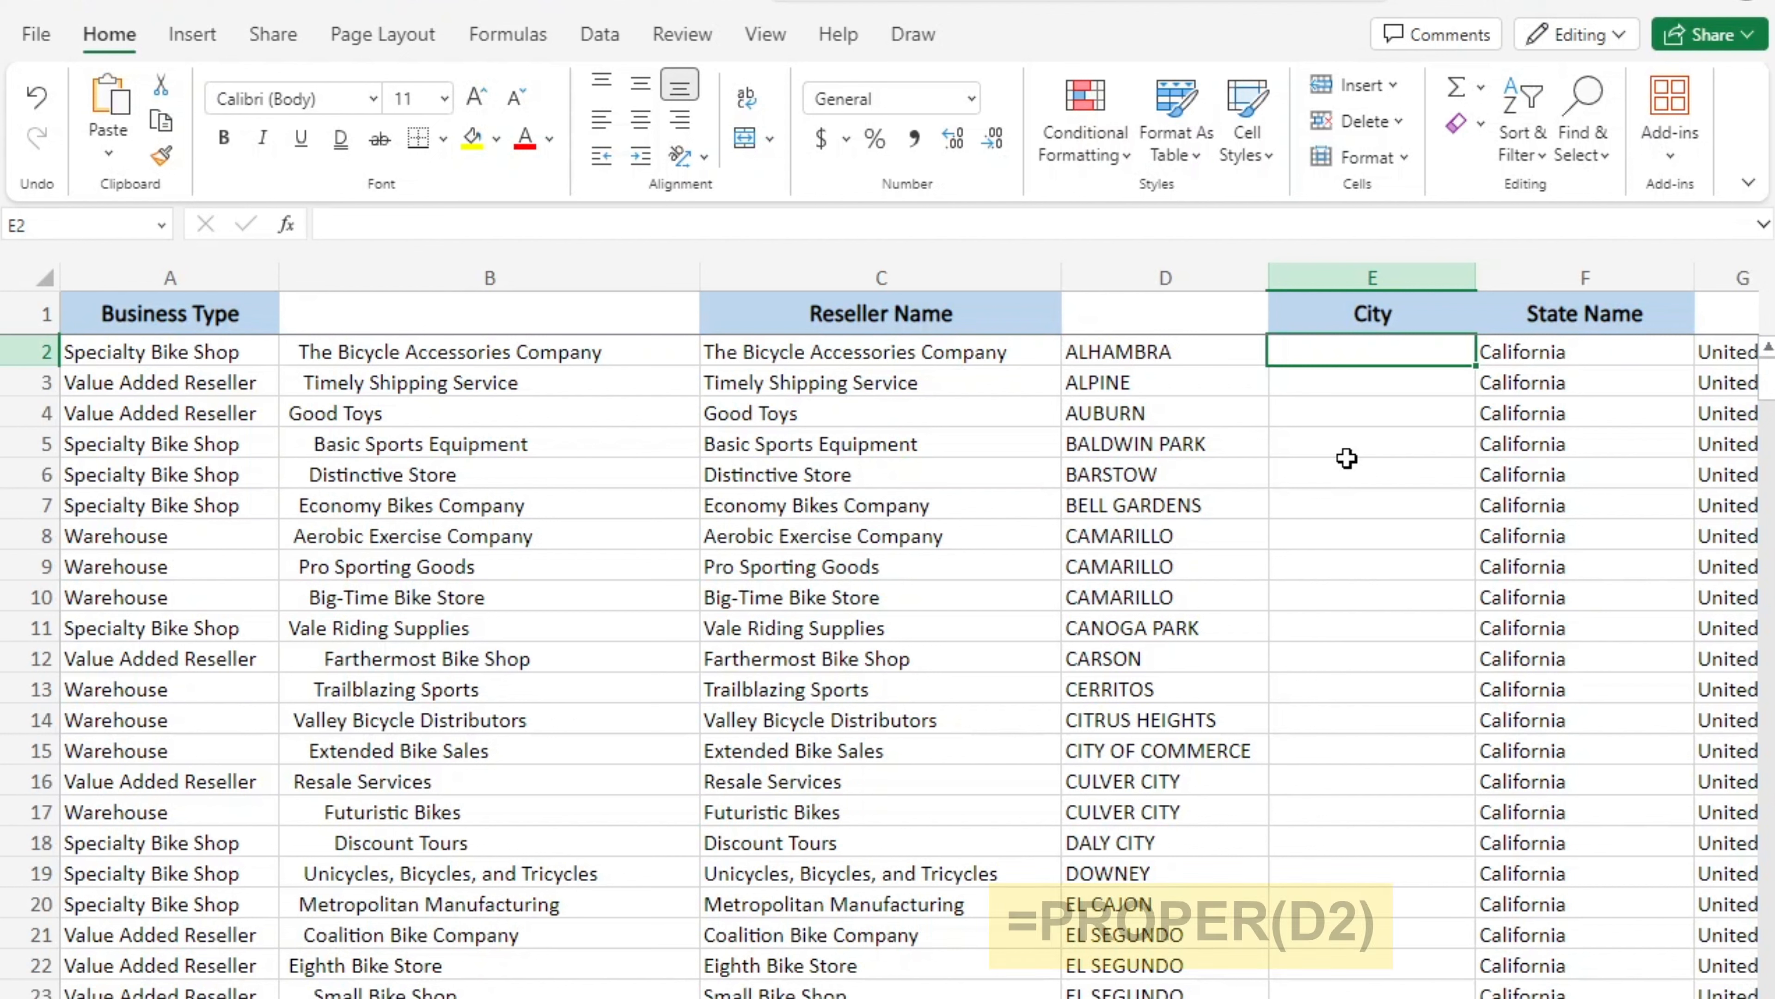
{"action": "type", "text": "=PR"}
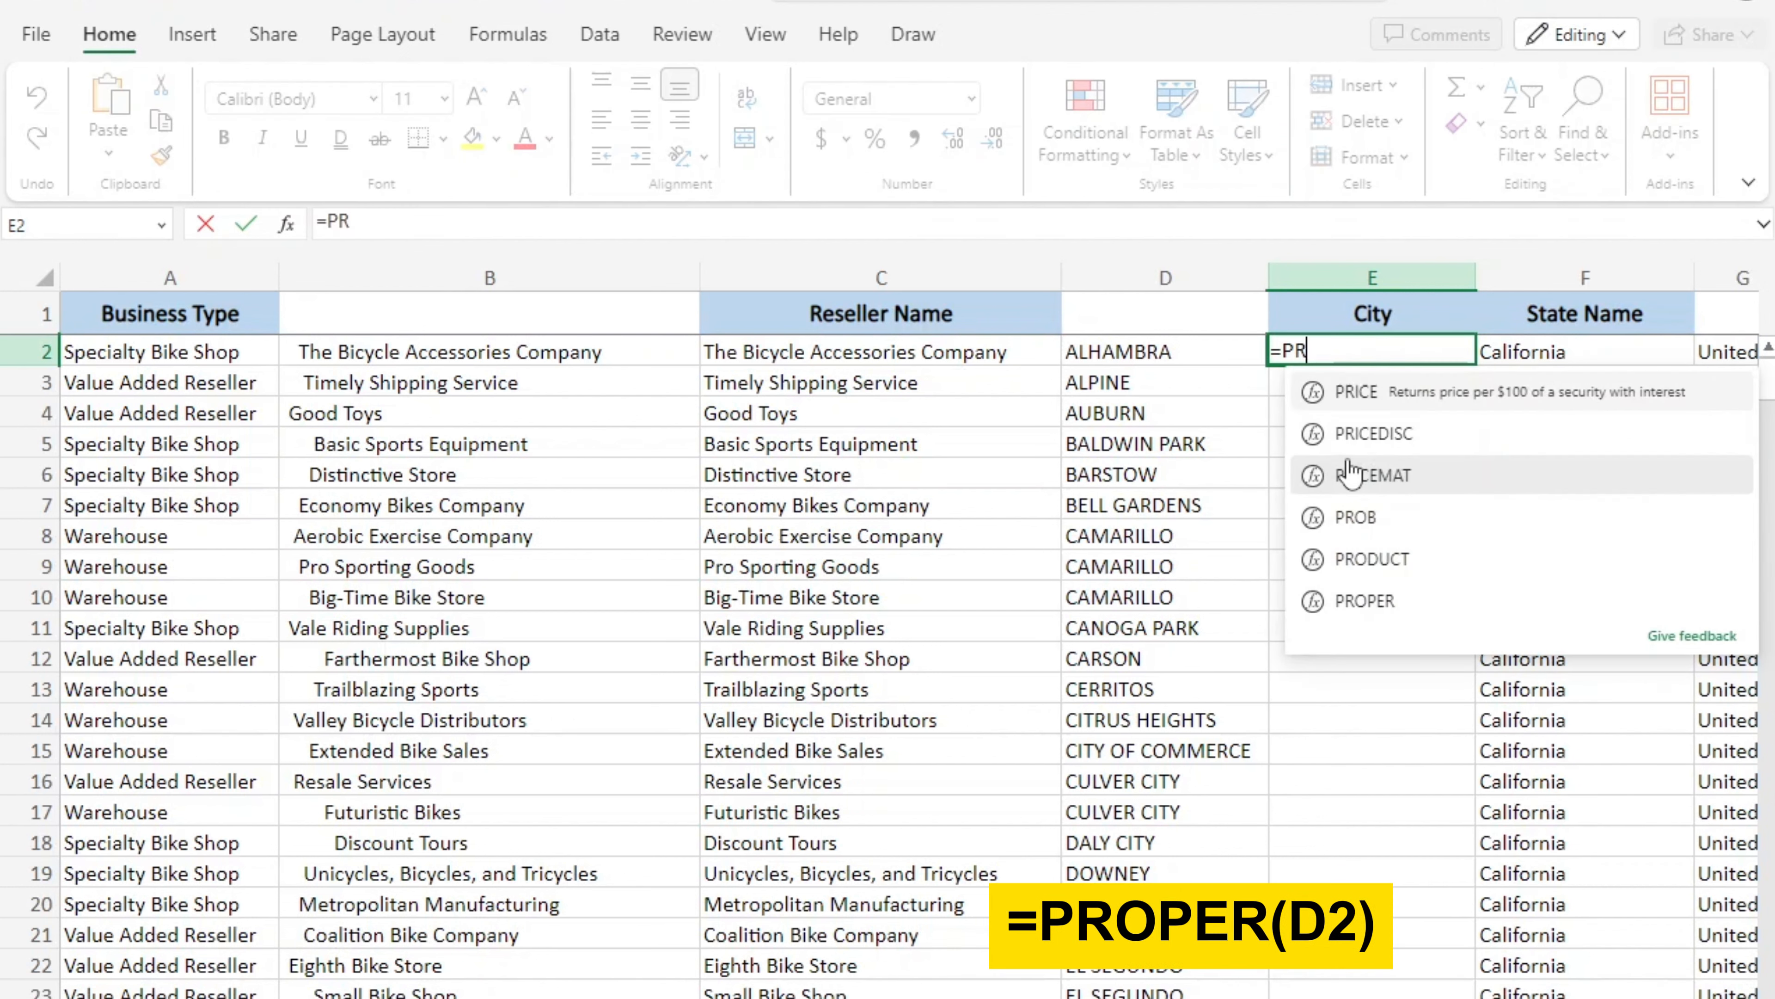
{"action": "type", "text": "OPER("}
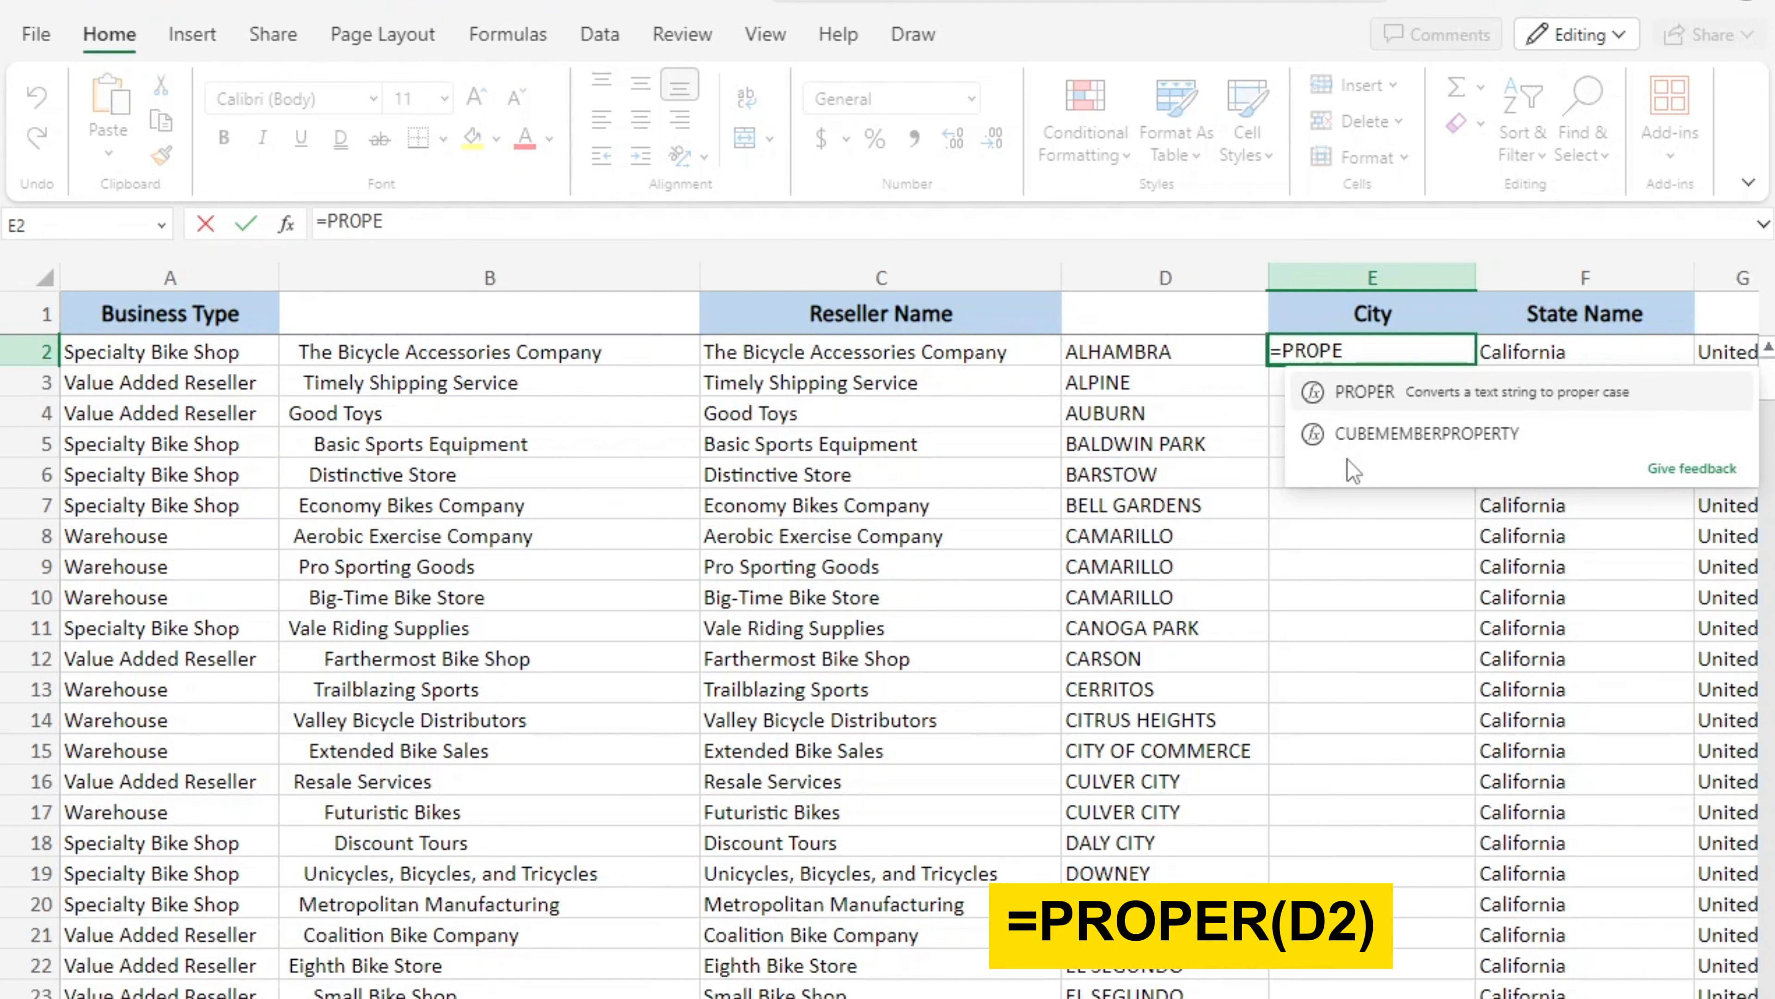
{"action": "left_click", "coordinate": [1215, 348]}
{"action": "type", "text": ")"}
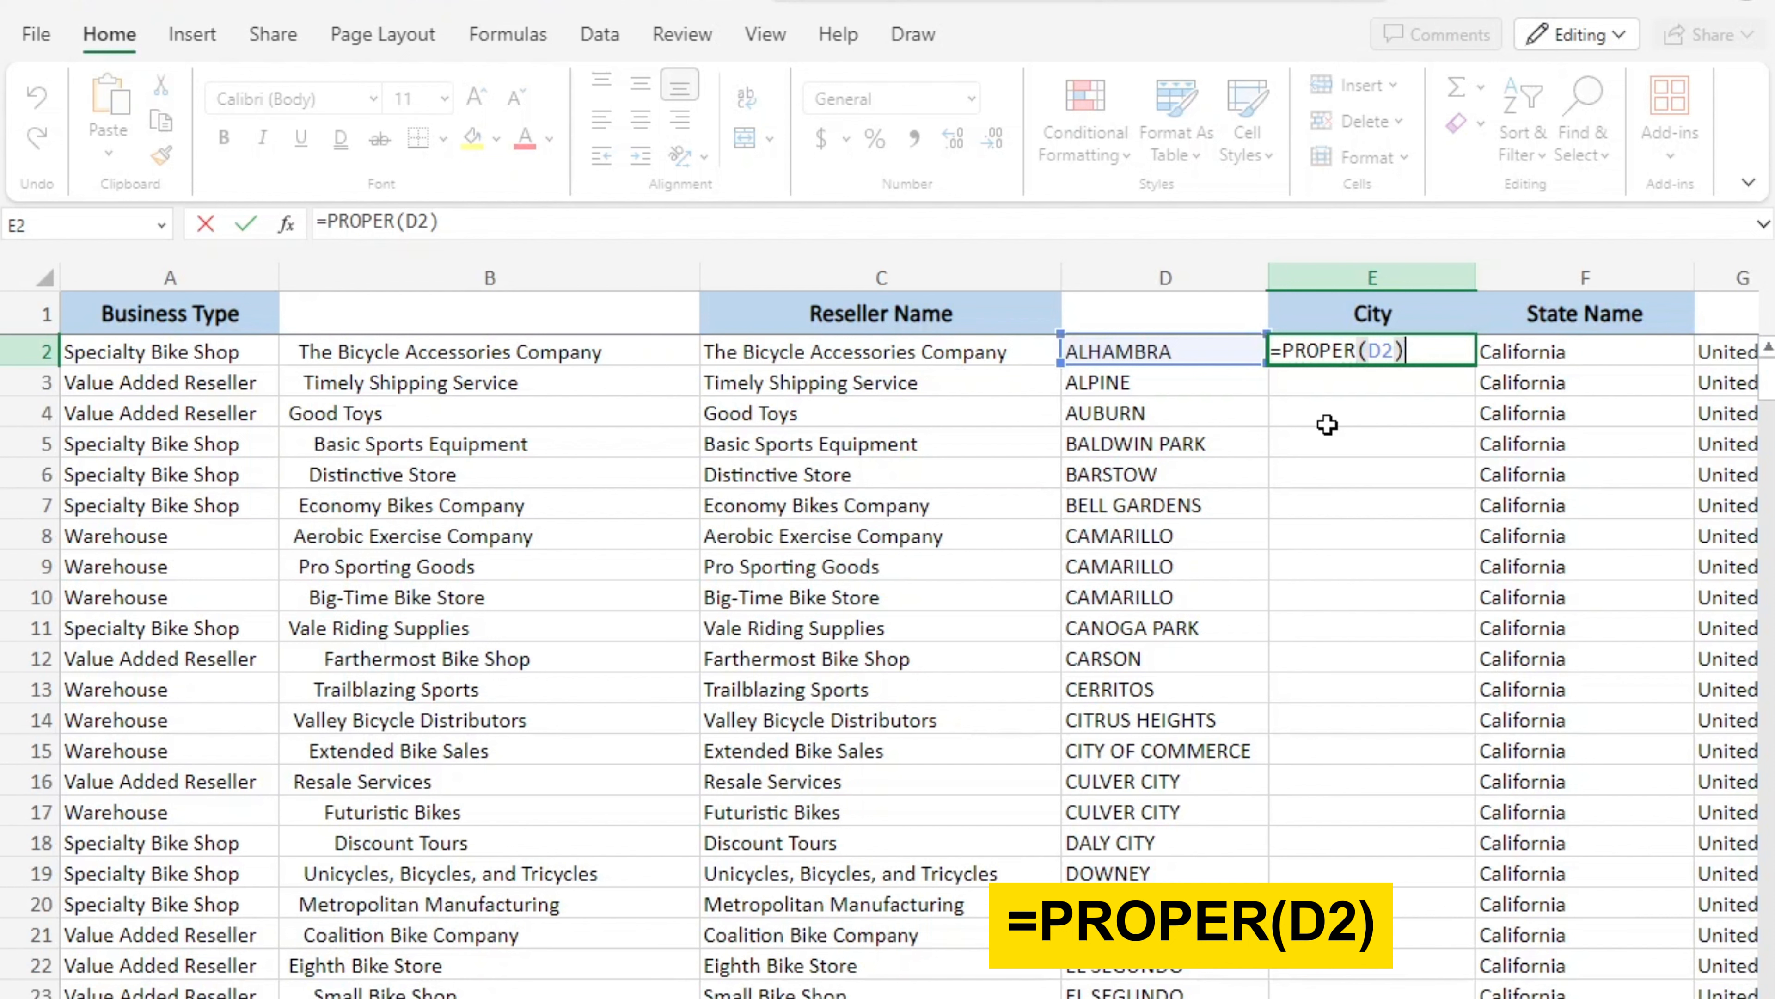
{"action": "key", "text": "Return"}
{"action": "left_click", "coordinate": [1427, 356]}
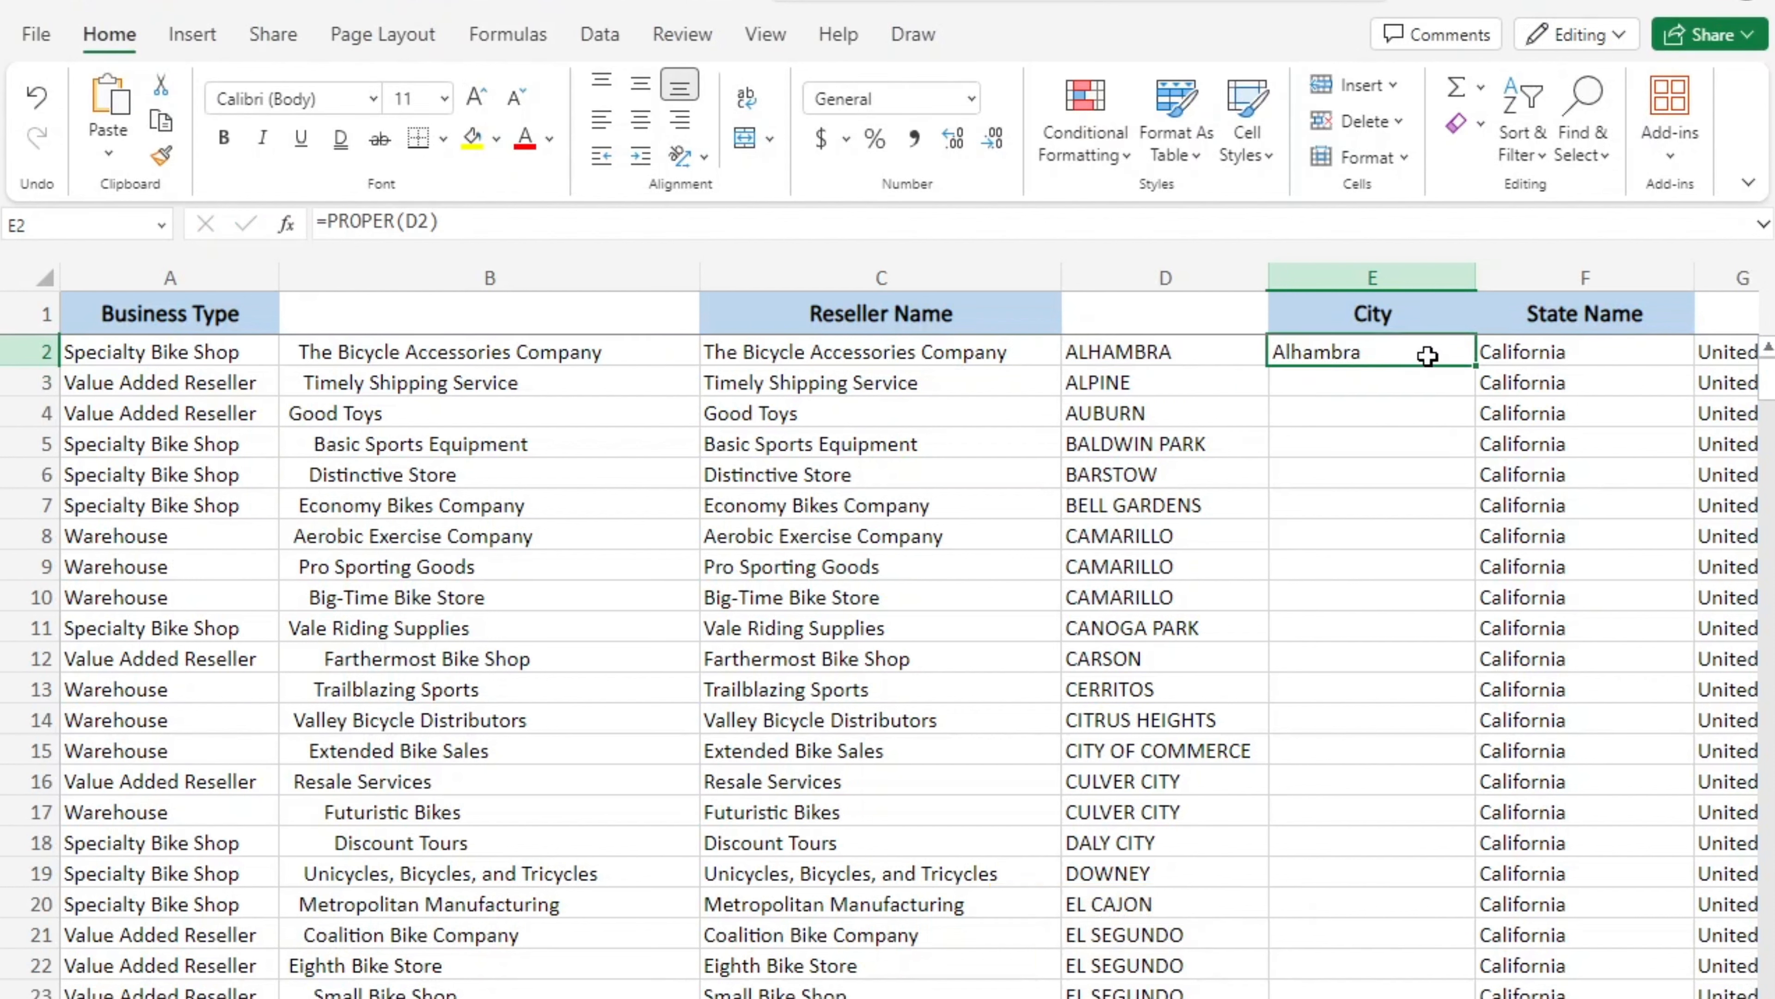
{"action": "double_click", "coordinate": [1476, 365]}
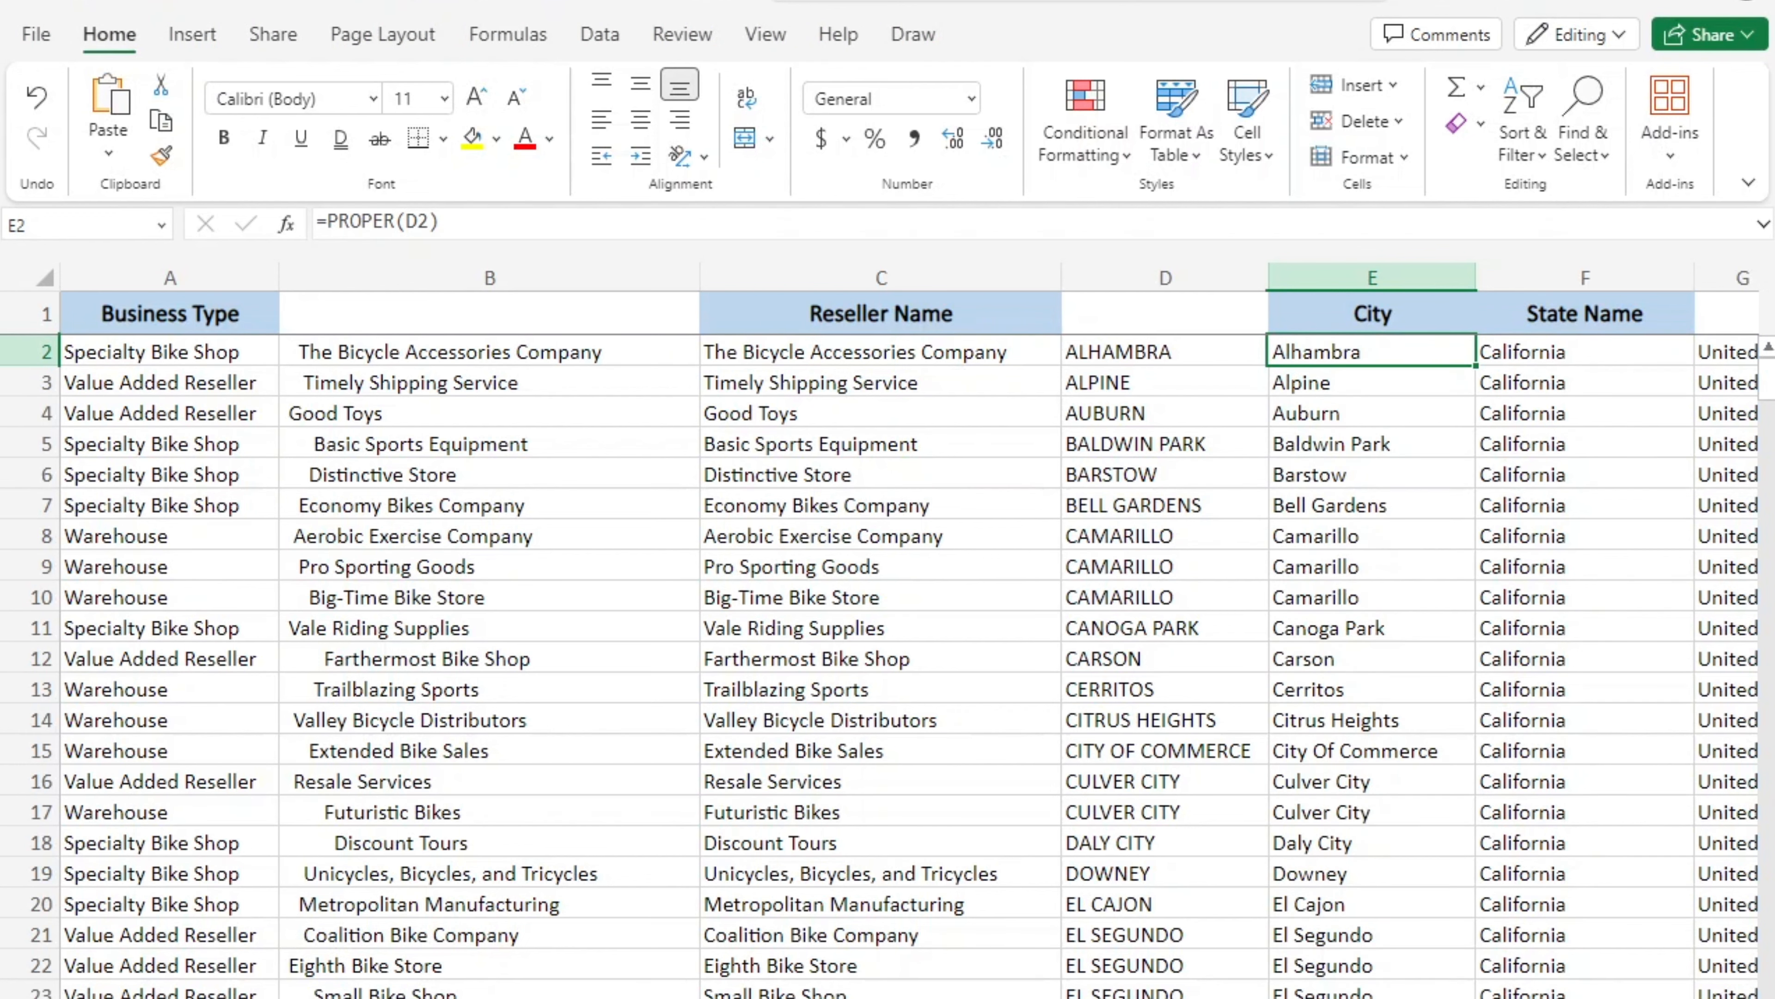
Enter =LEFT(H2,6) in I2 to extract the first six characters of the combined country and office text.
{"action": "scroll", "coordinate": [1477, 371], "scroll_direction": "right", "scroll_amount": 5}
{"action": "scroll", "coordinate": [908, 630], "scroll_direction": "right", "scroll_amount": 5}
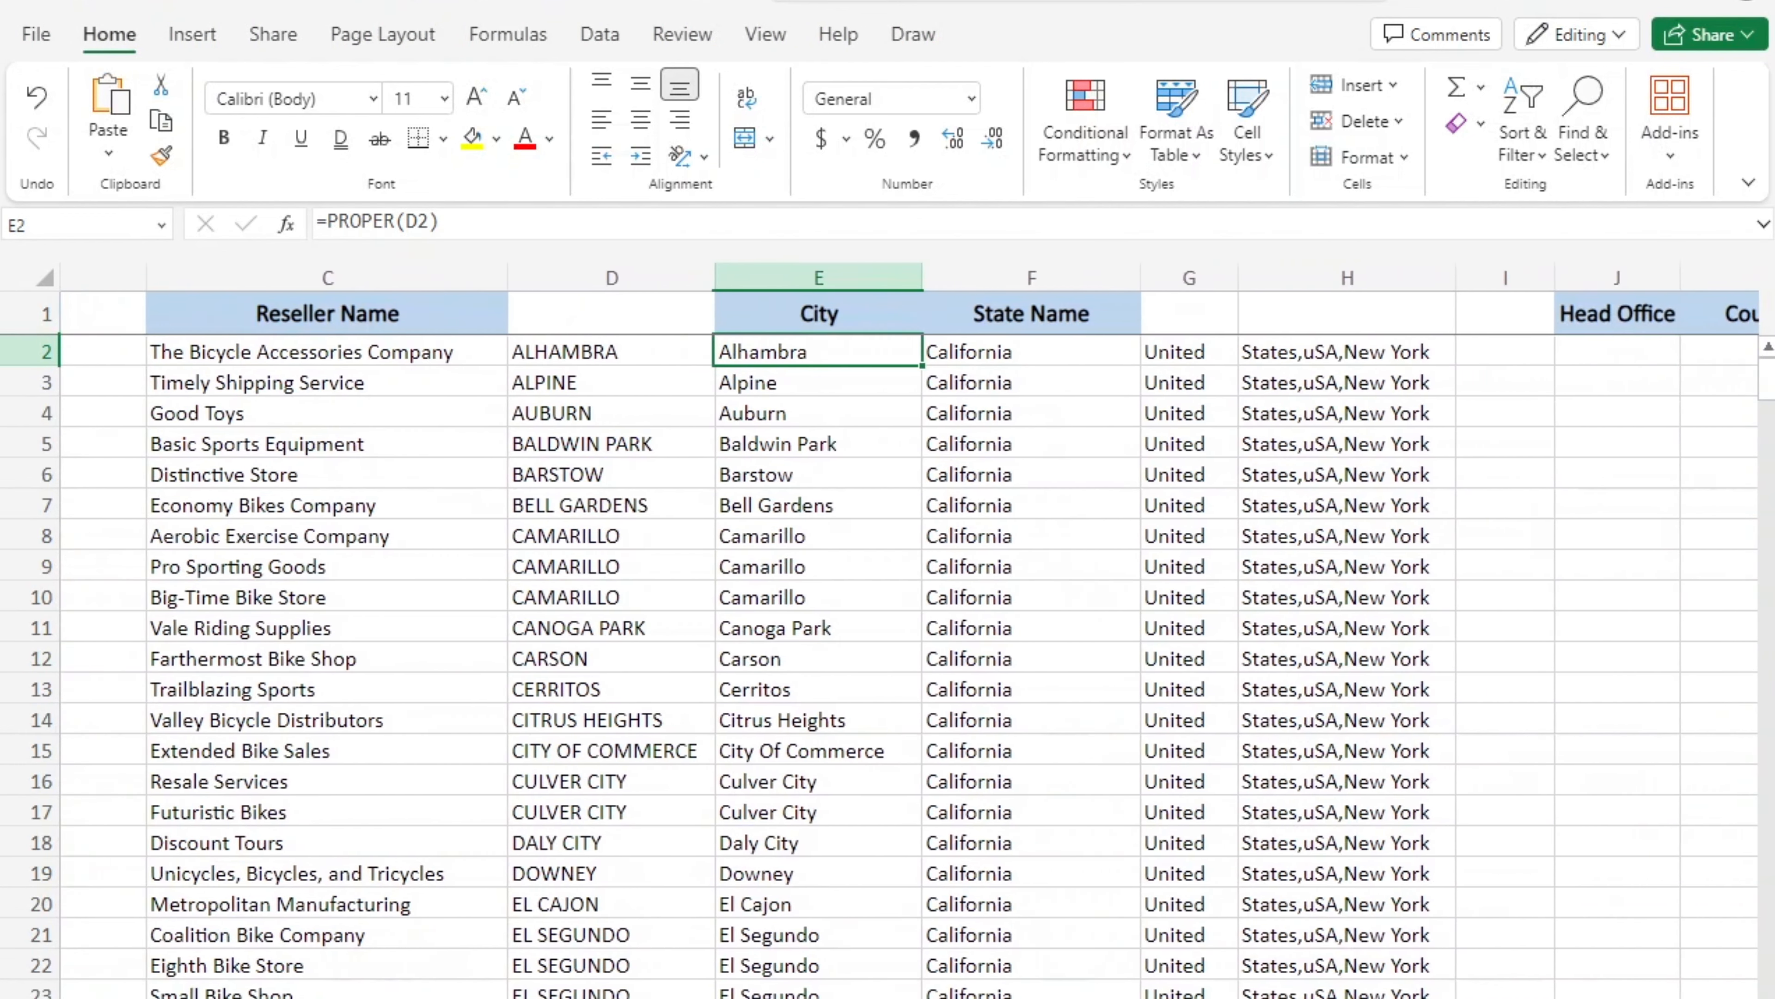
{"action": "scroll", "coordinate": [908, 629], "scroll_direction": "right", "scroll_amount": 1}
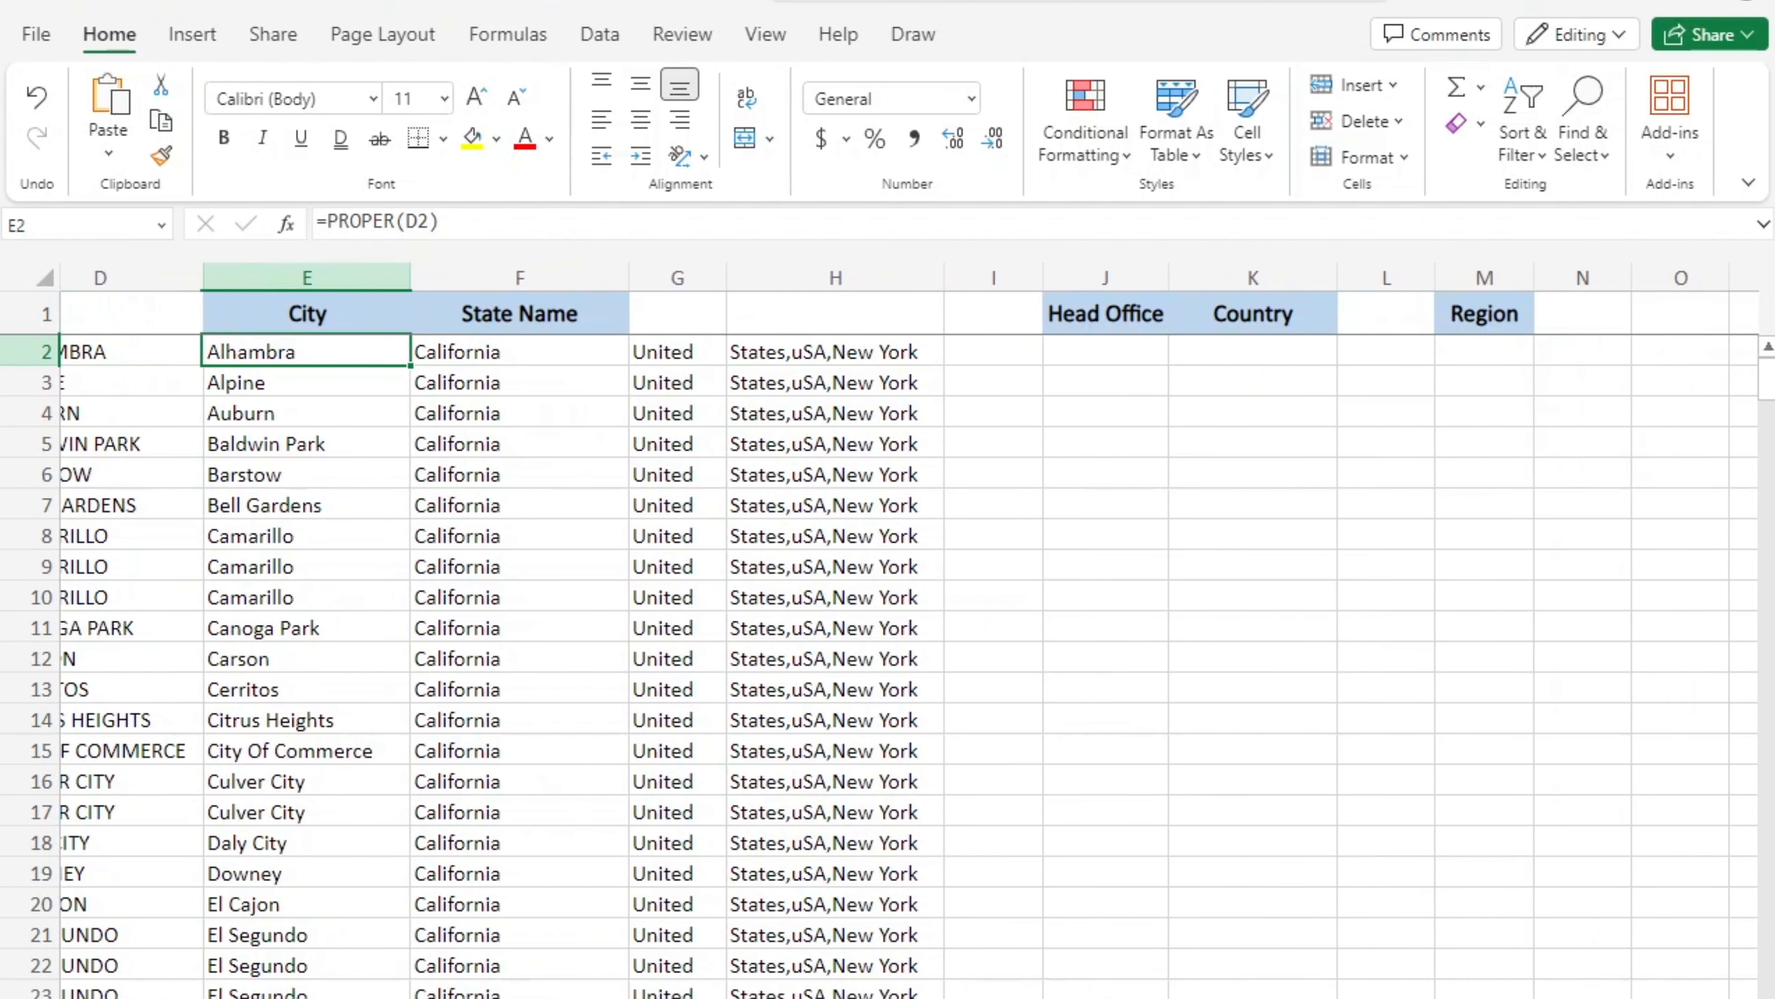
{"action": "scroll", "coordinate": [901, 629], "scroll_direction": "right", "scroll_amount": 3}
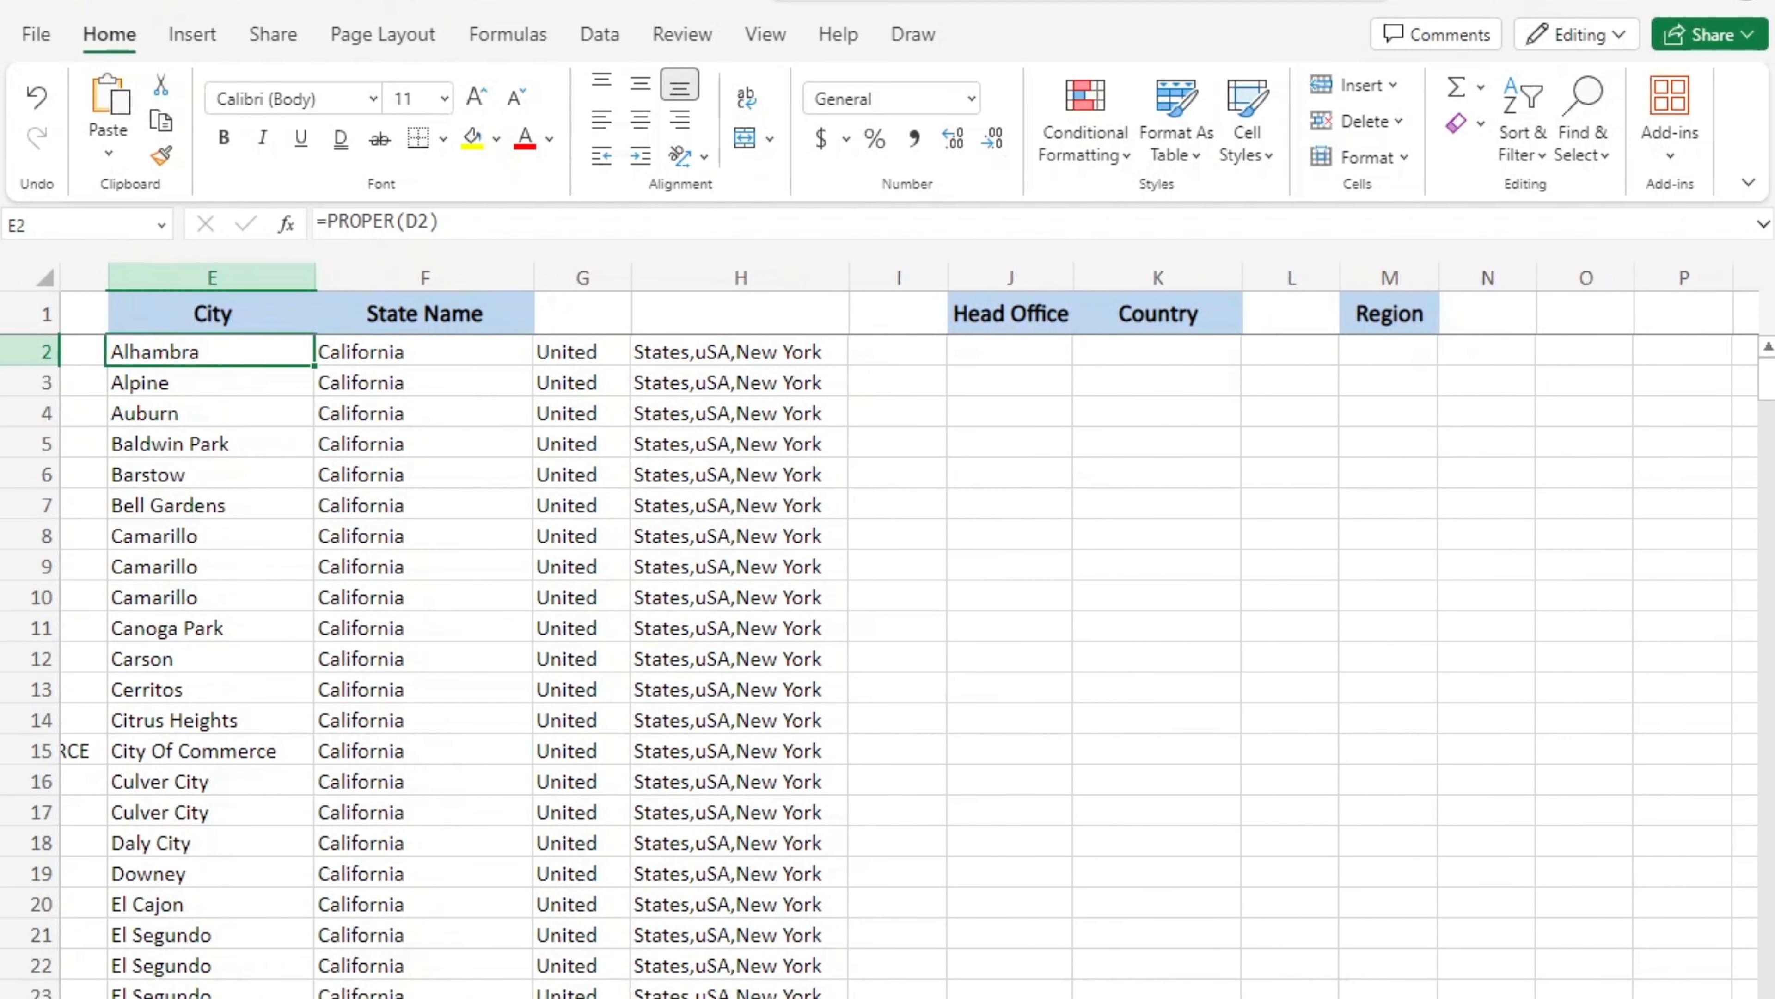
{"action": "left_click", "coordinate": [937, 354]}
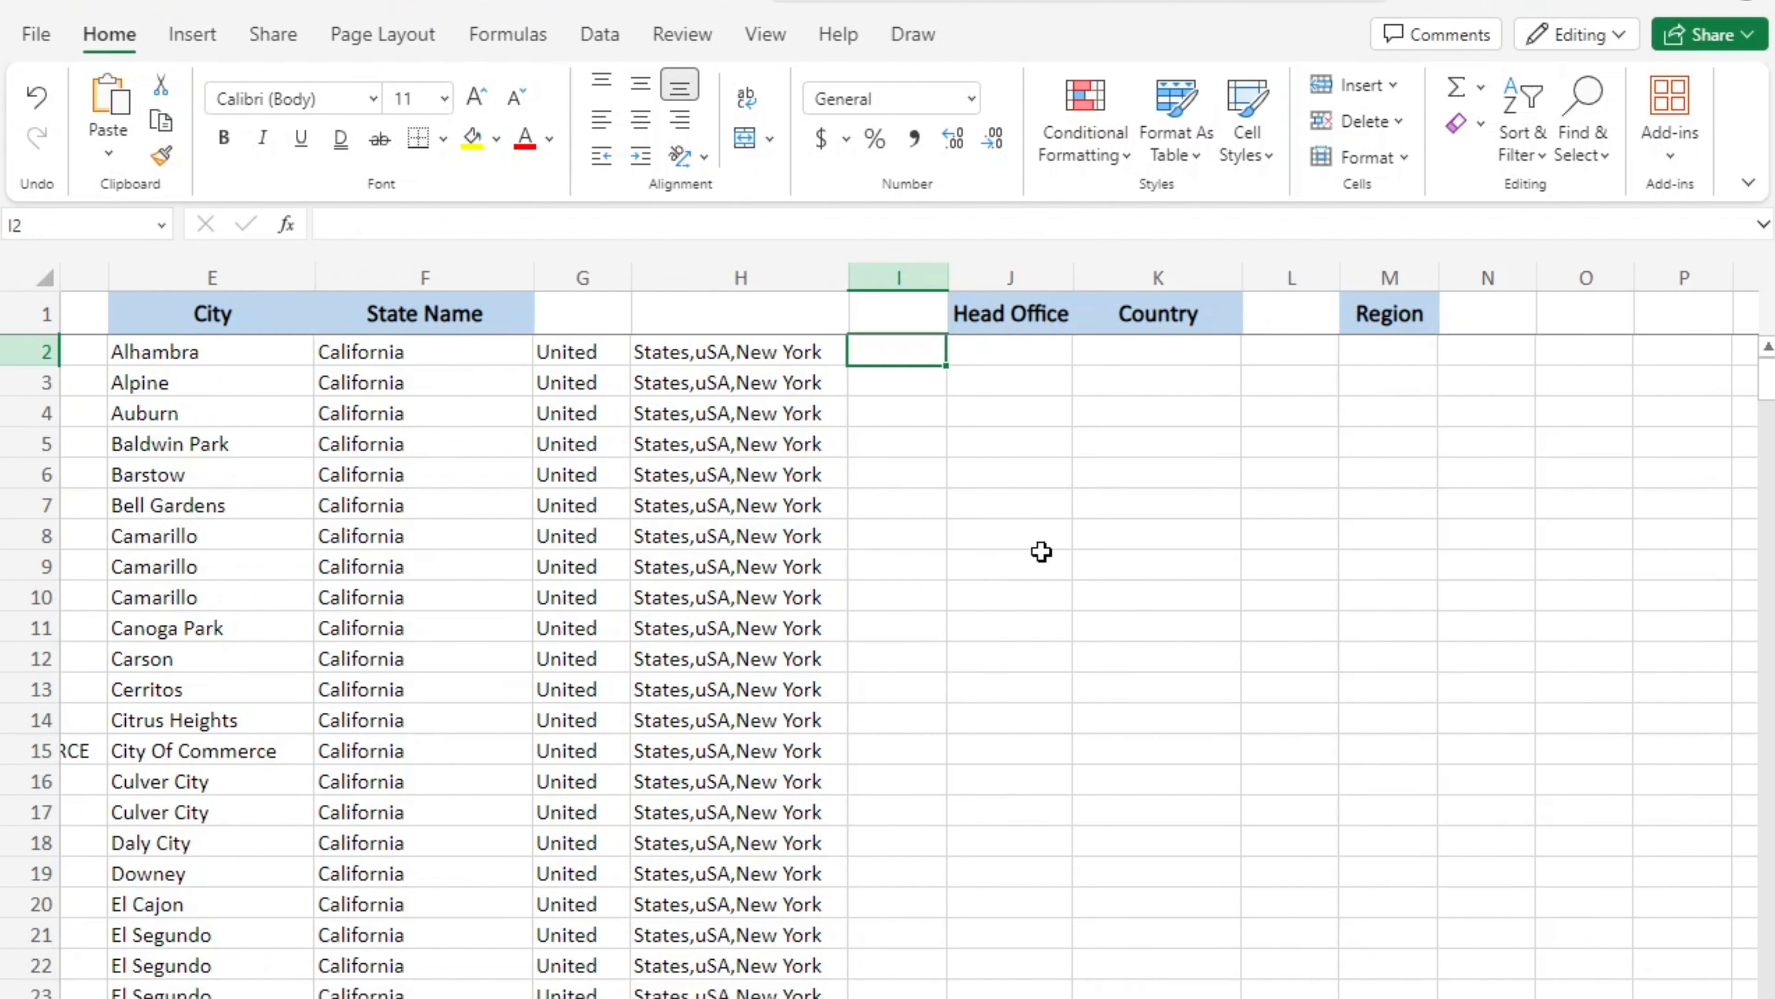
{"action": "type", "text": "=LEFT("}
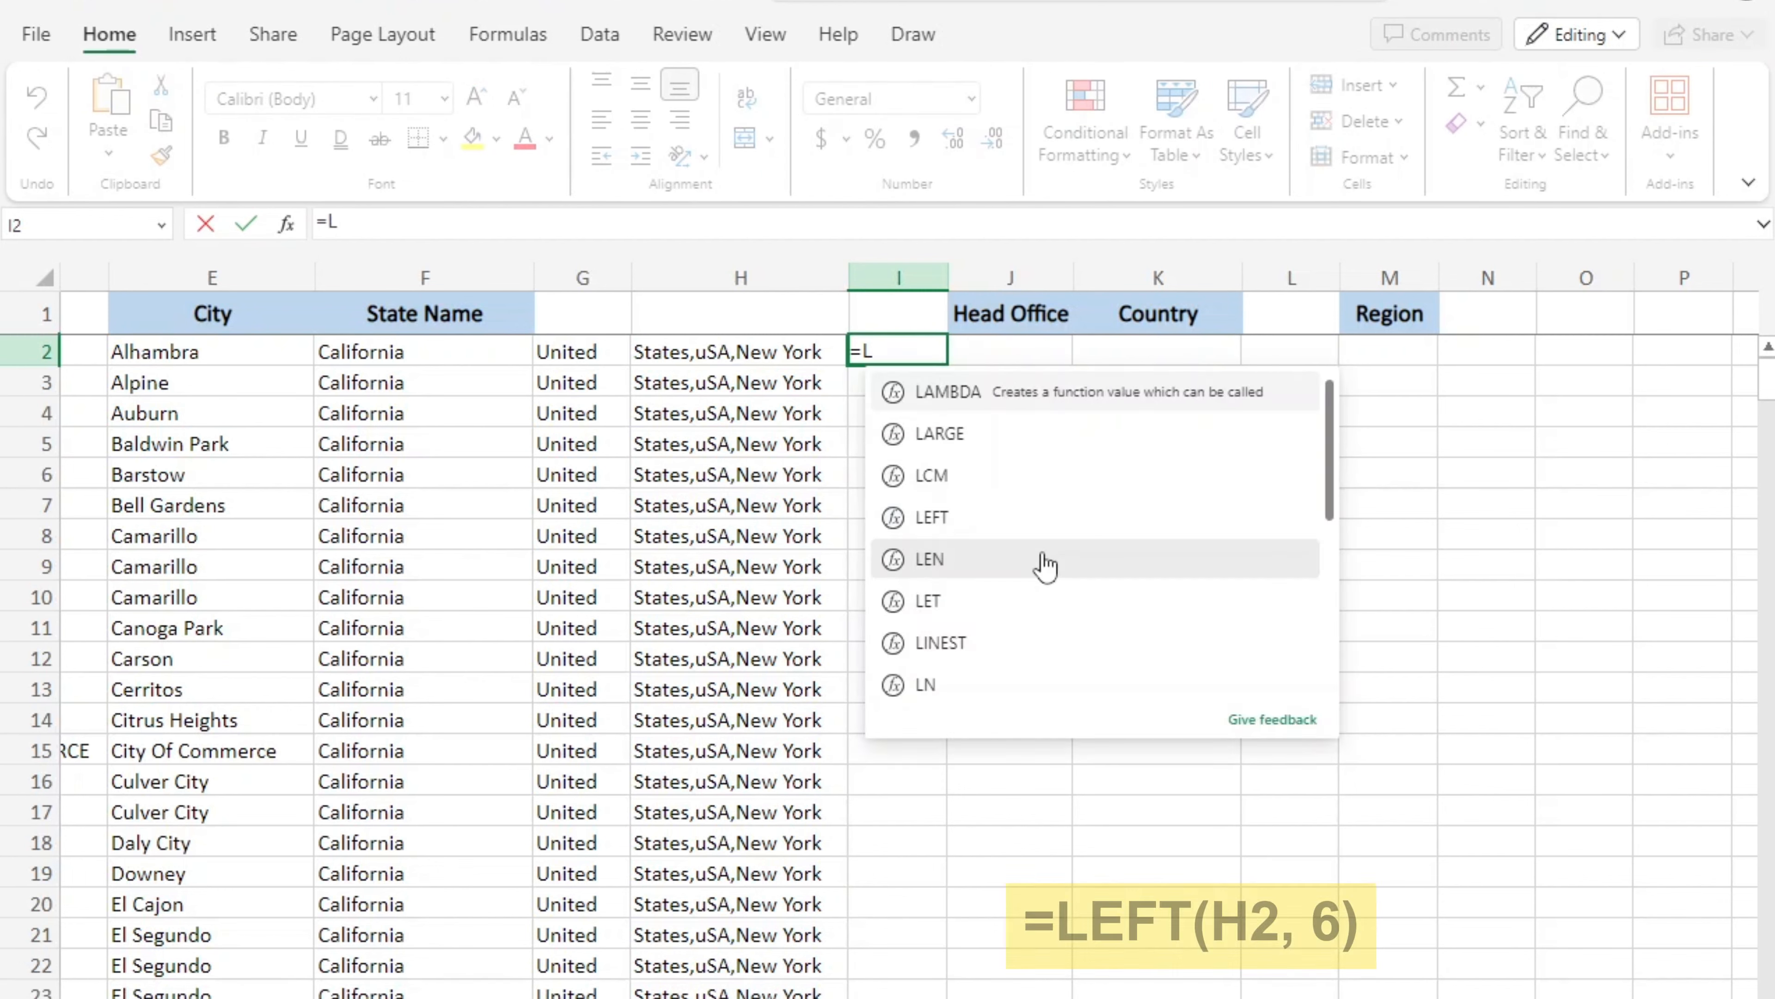
{"action": "left_click", "coordinate": [804, 350]}
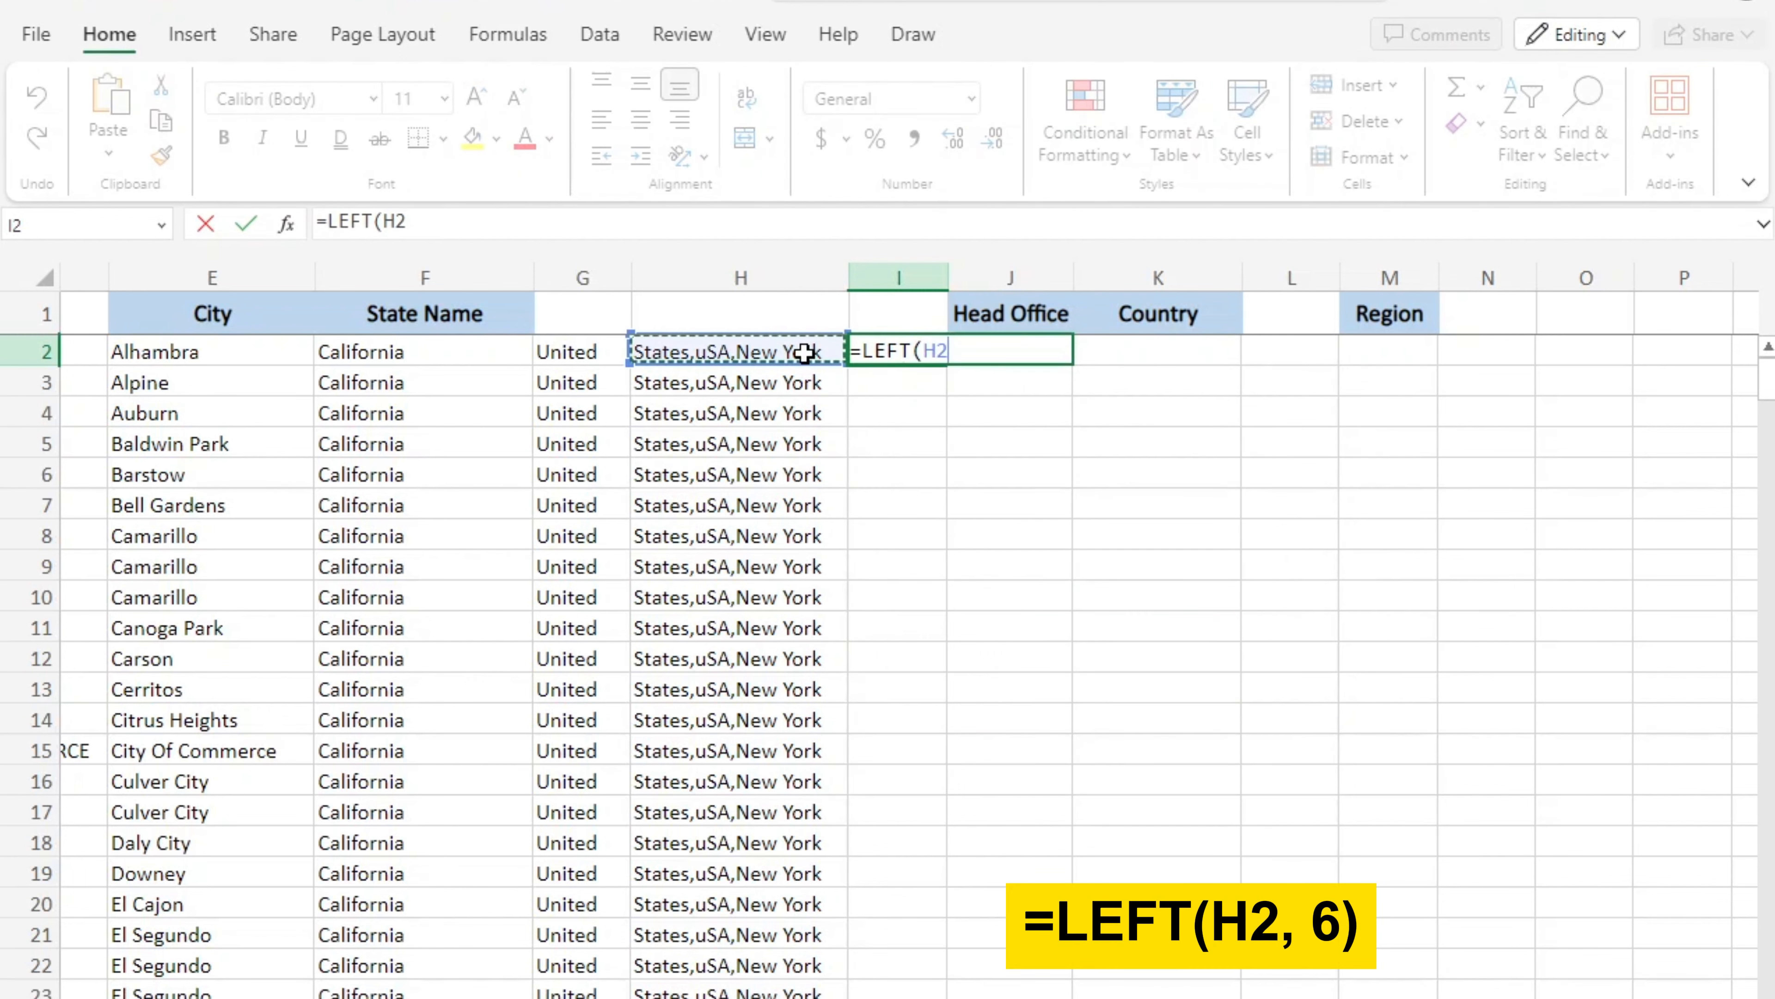
{"action": "type", "text": ",6"}
{"action": "key", "text": "Return"}
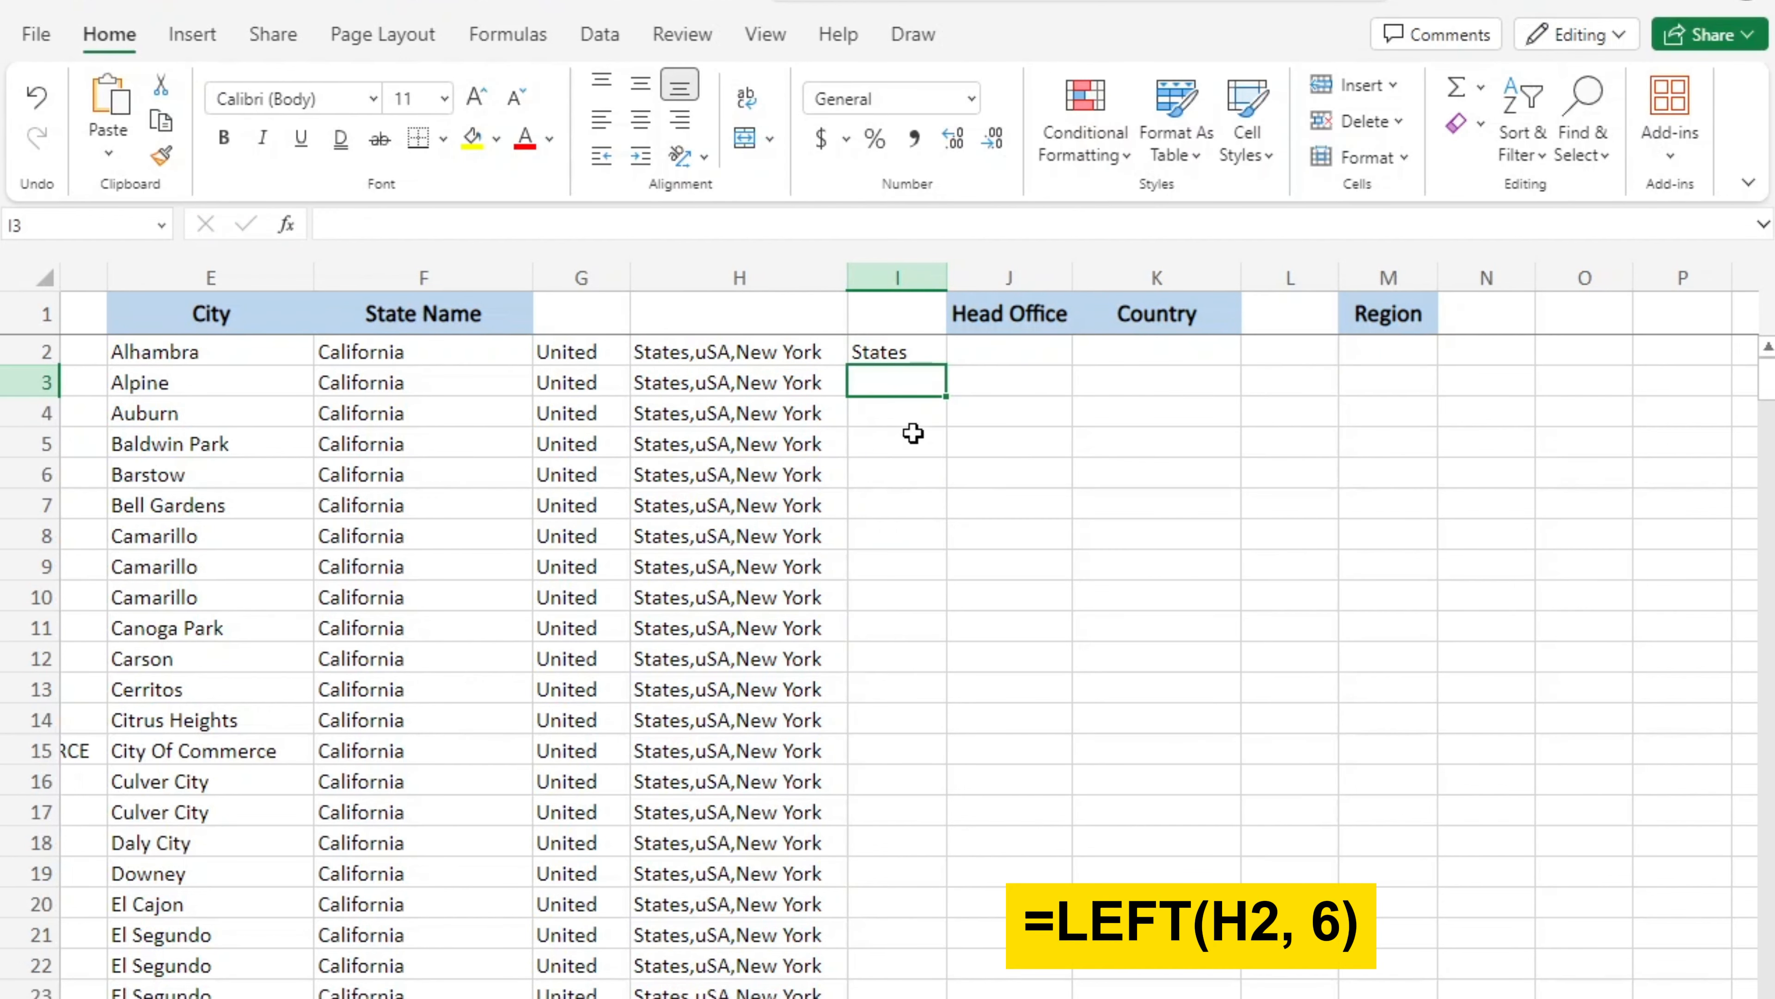
{"action": "left_click", "coordinate": [909, 350]}
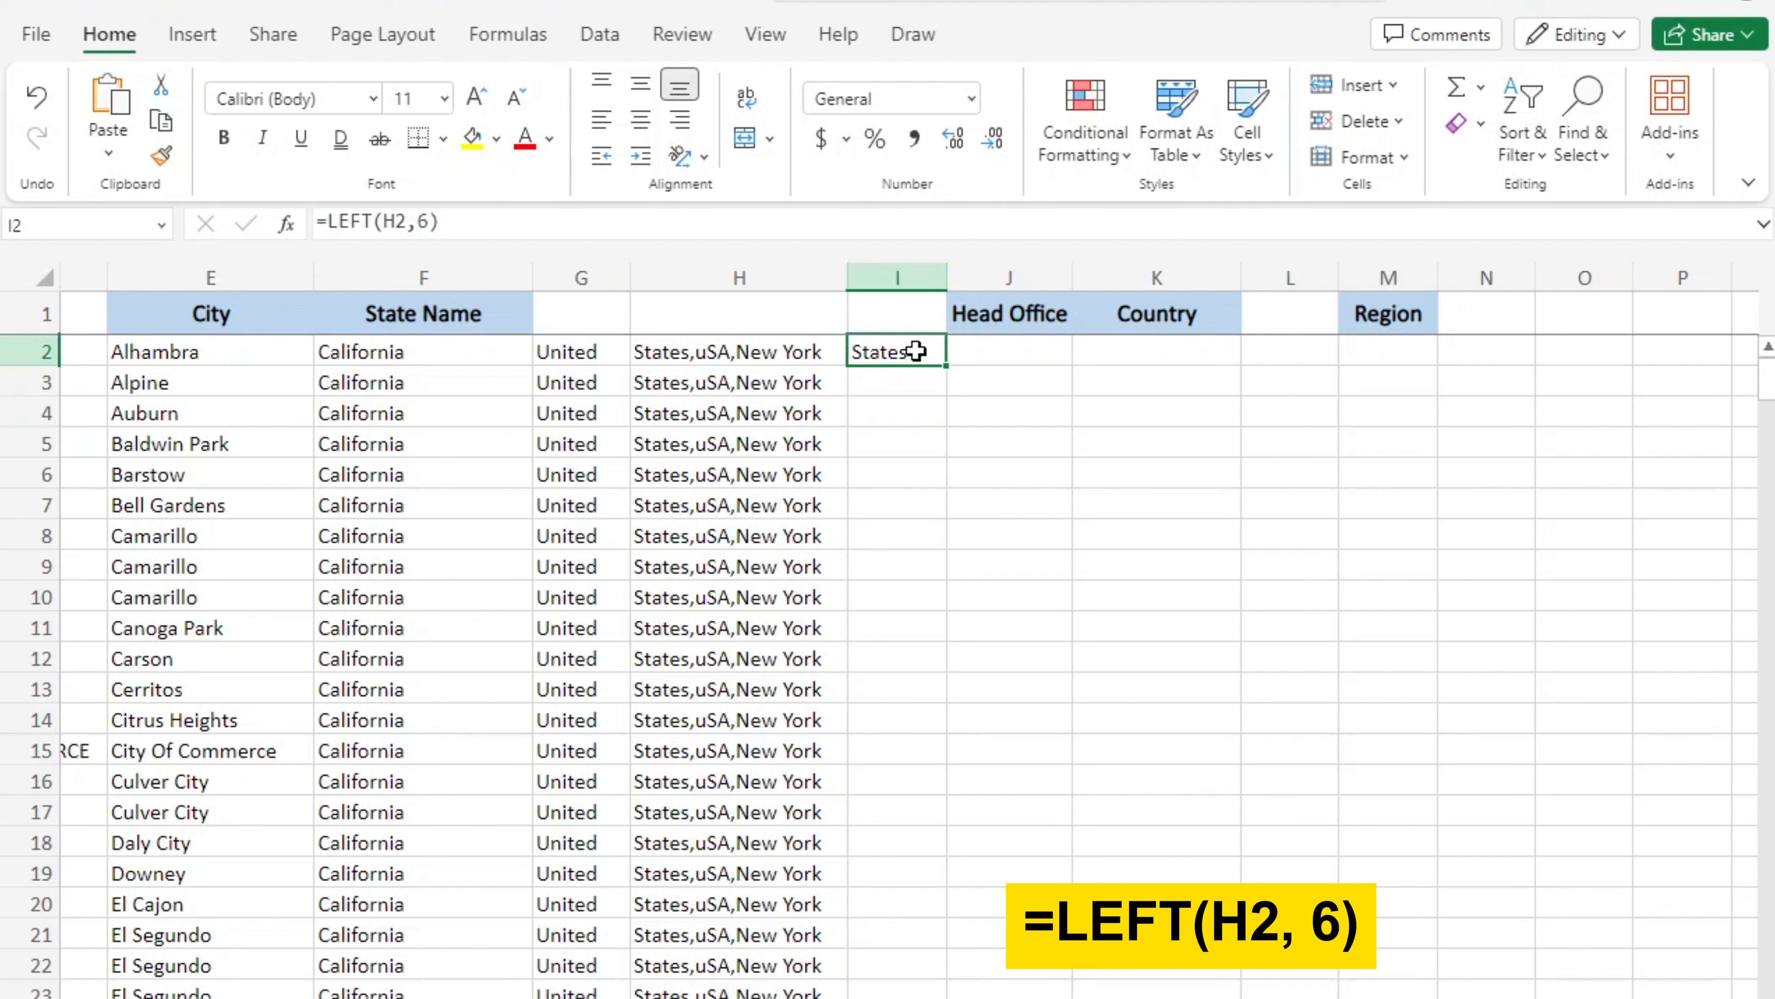
Fill the LEFT formula down column I, and fill the Head Office column with =RIGHT(H2,8) starting in J2.
{"action": "double_click", "coordinate": [945, 364]}
{"action": "left_click", "coordinate": [1050, 350]}
{"action": "type", "text": "="}
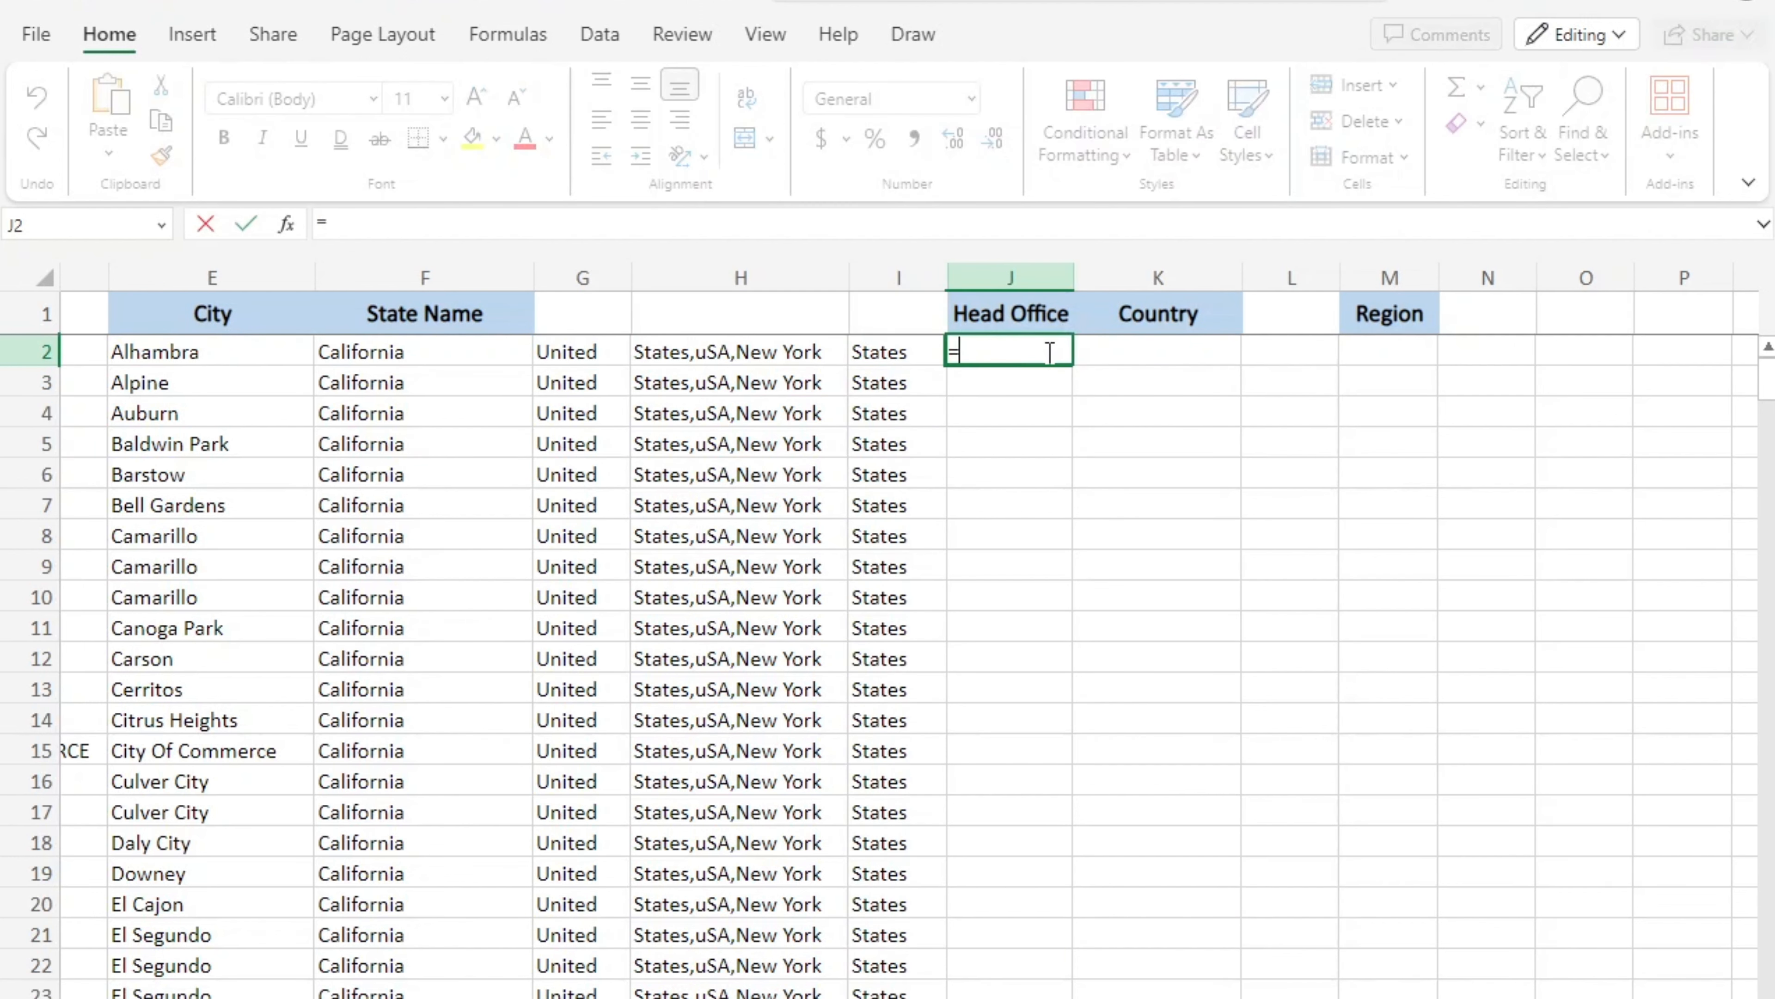
{"action": "type", "text": "RIGHT("}
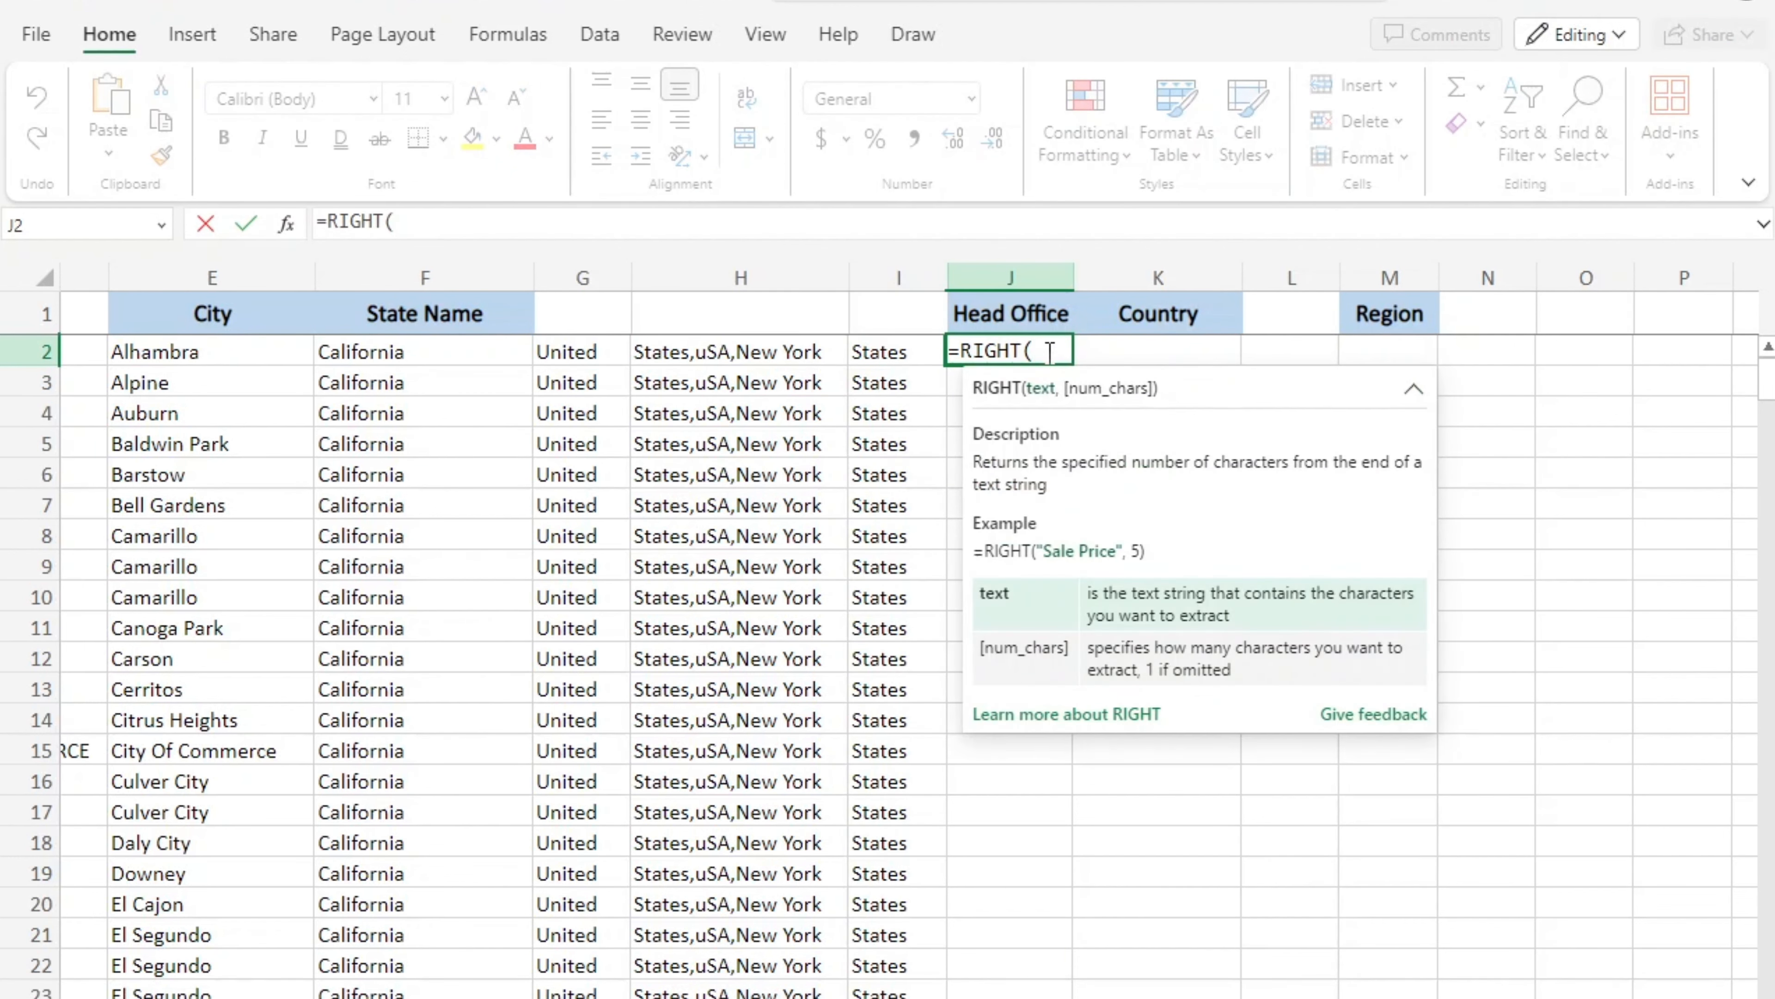
{"action": "left_click", "coordinate": [795, 360]}
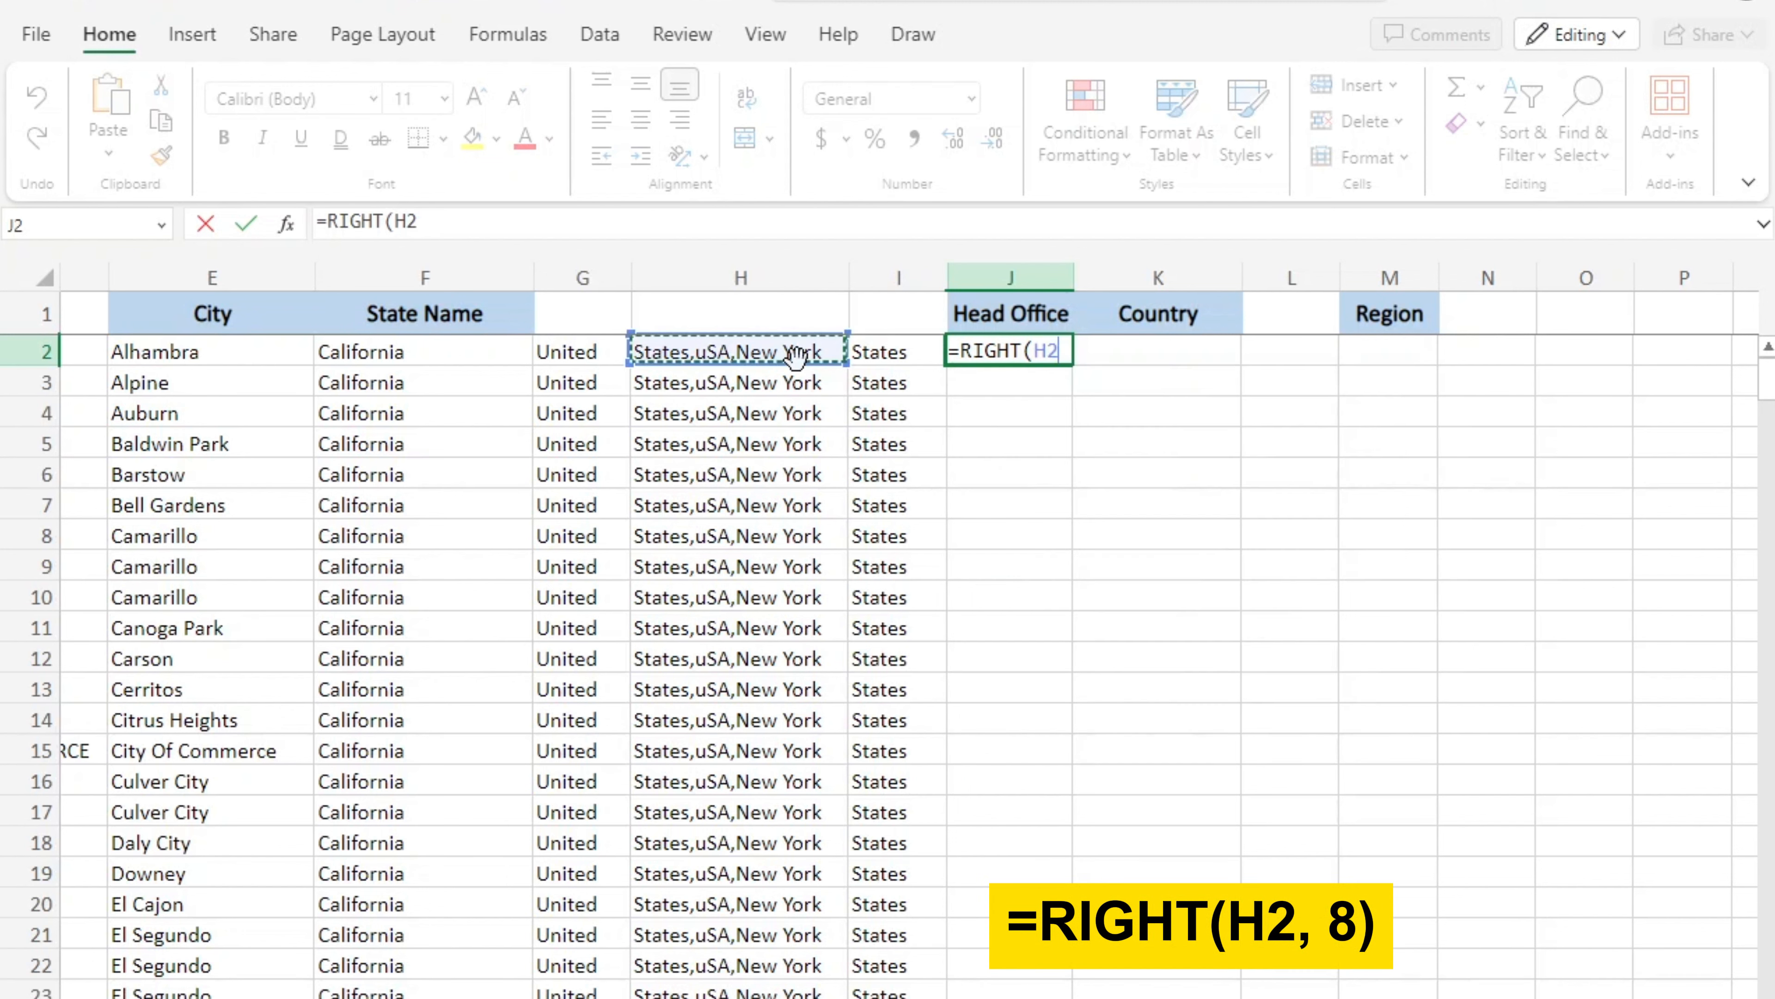
{"action": "type", "text": ",8)"}
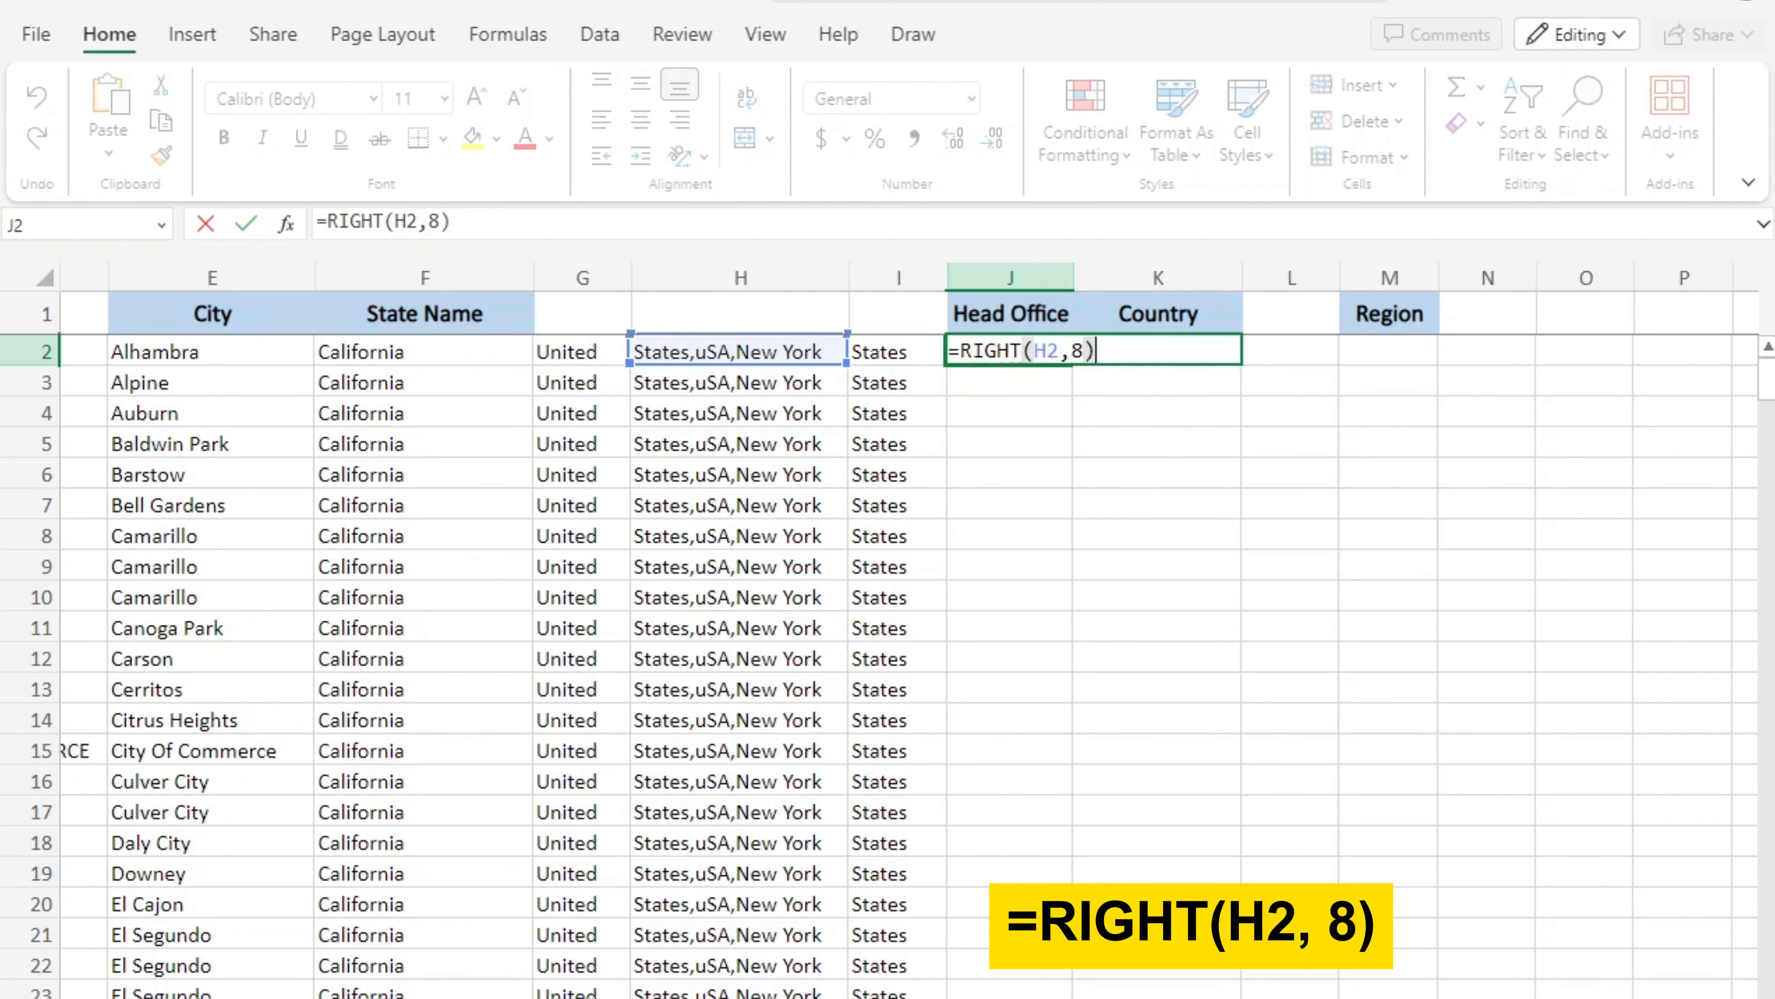
{"action": "key", "text": "ctrl+Return"}
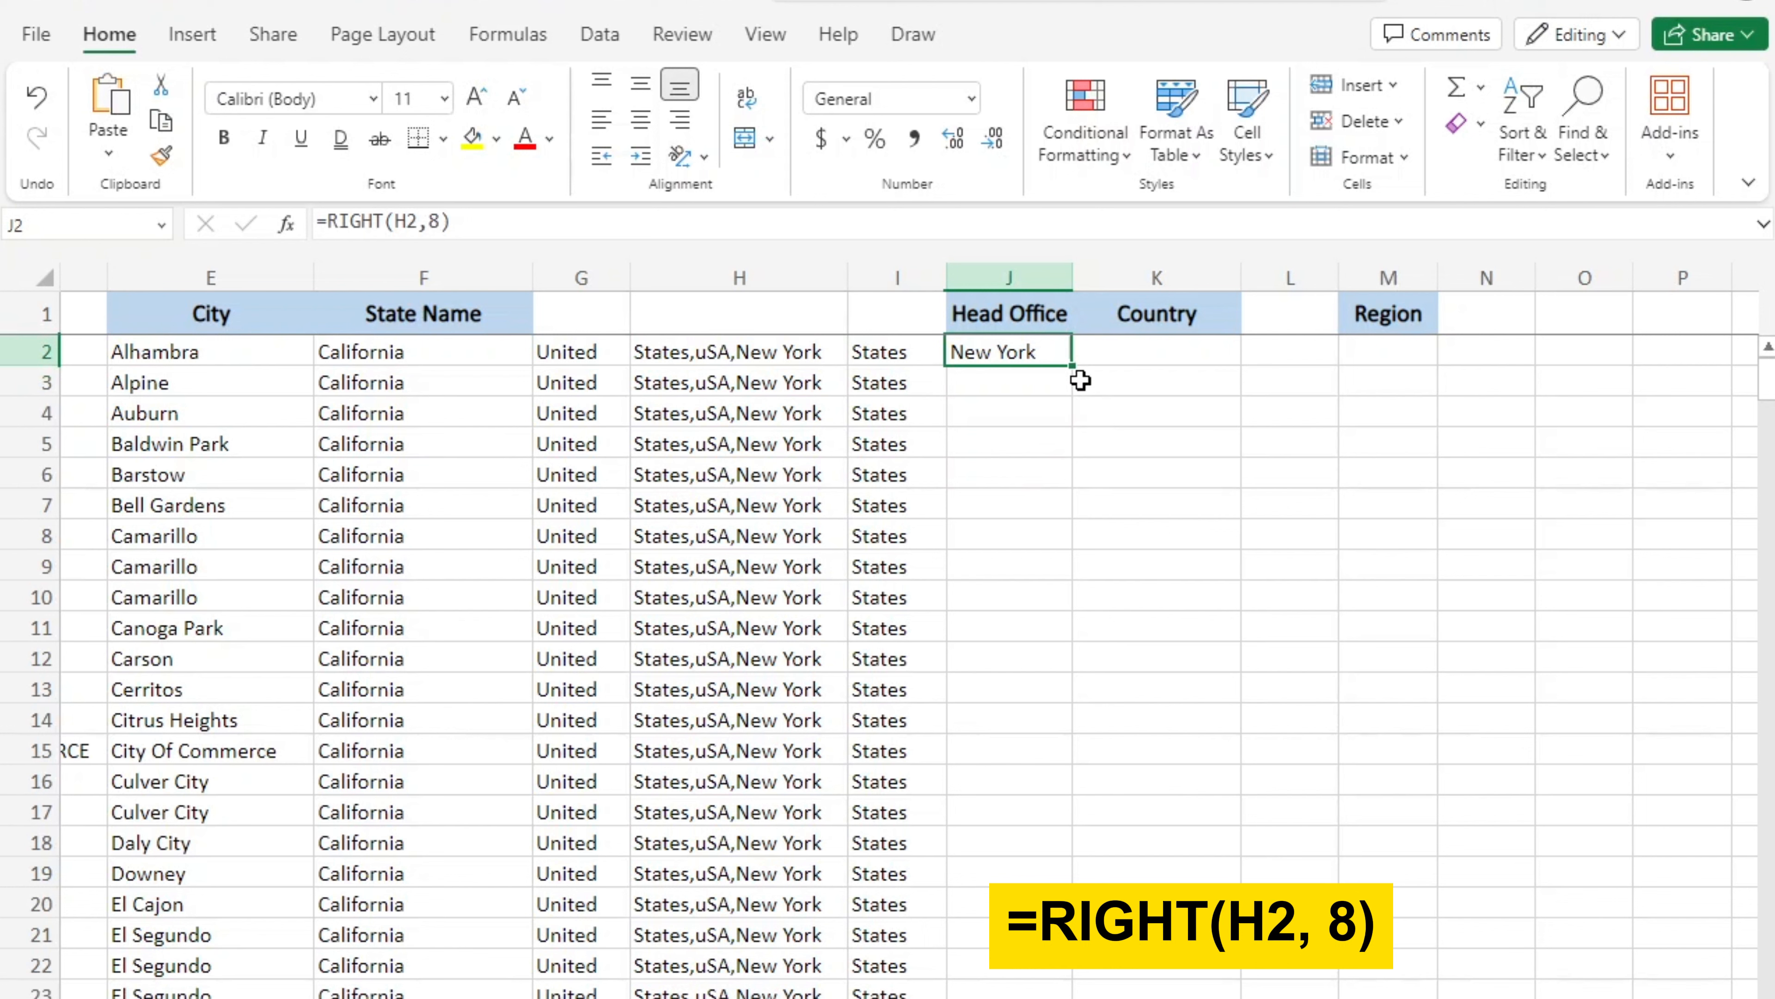
{"action": "double_click", "coordinate": [1074, 364]}
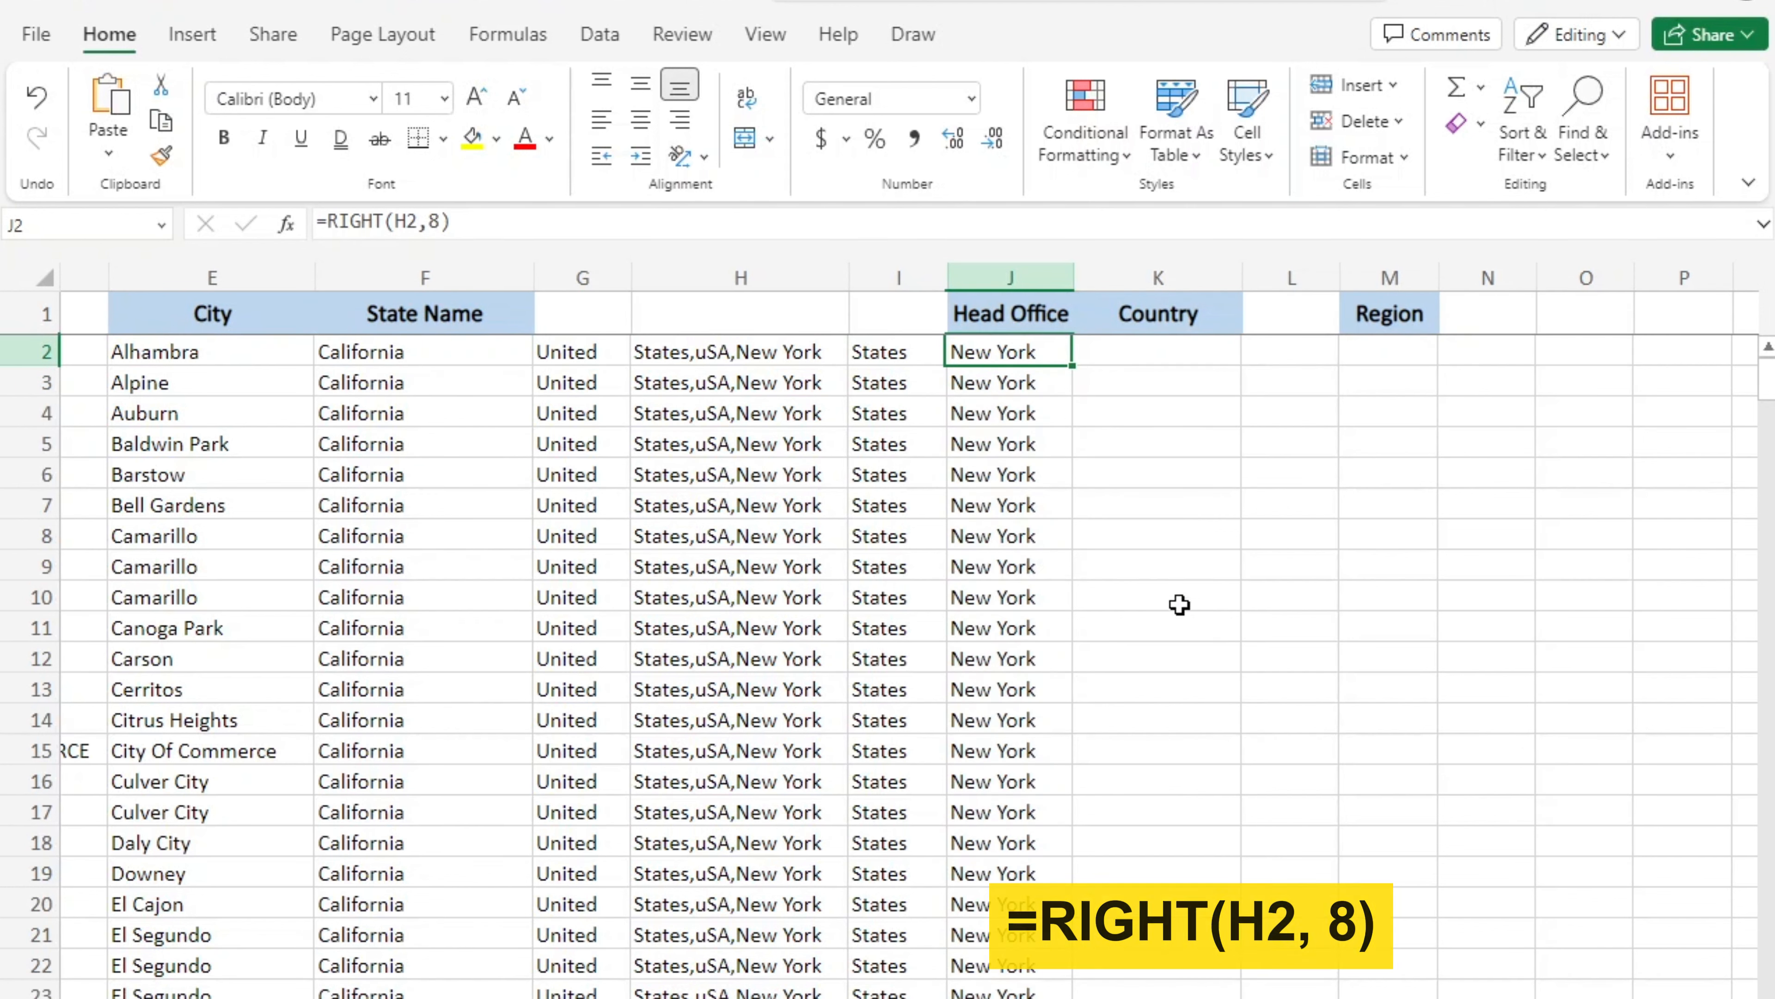
Enter =CONCAT(G2," ",I2) in K2 to join the two country words, and fill it down the Country column.
{"action": "left_click", "coordinate": [1194, 351]}
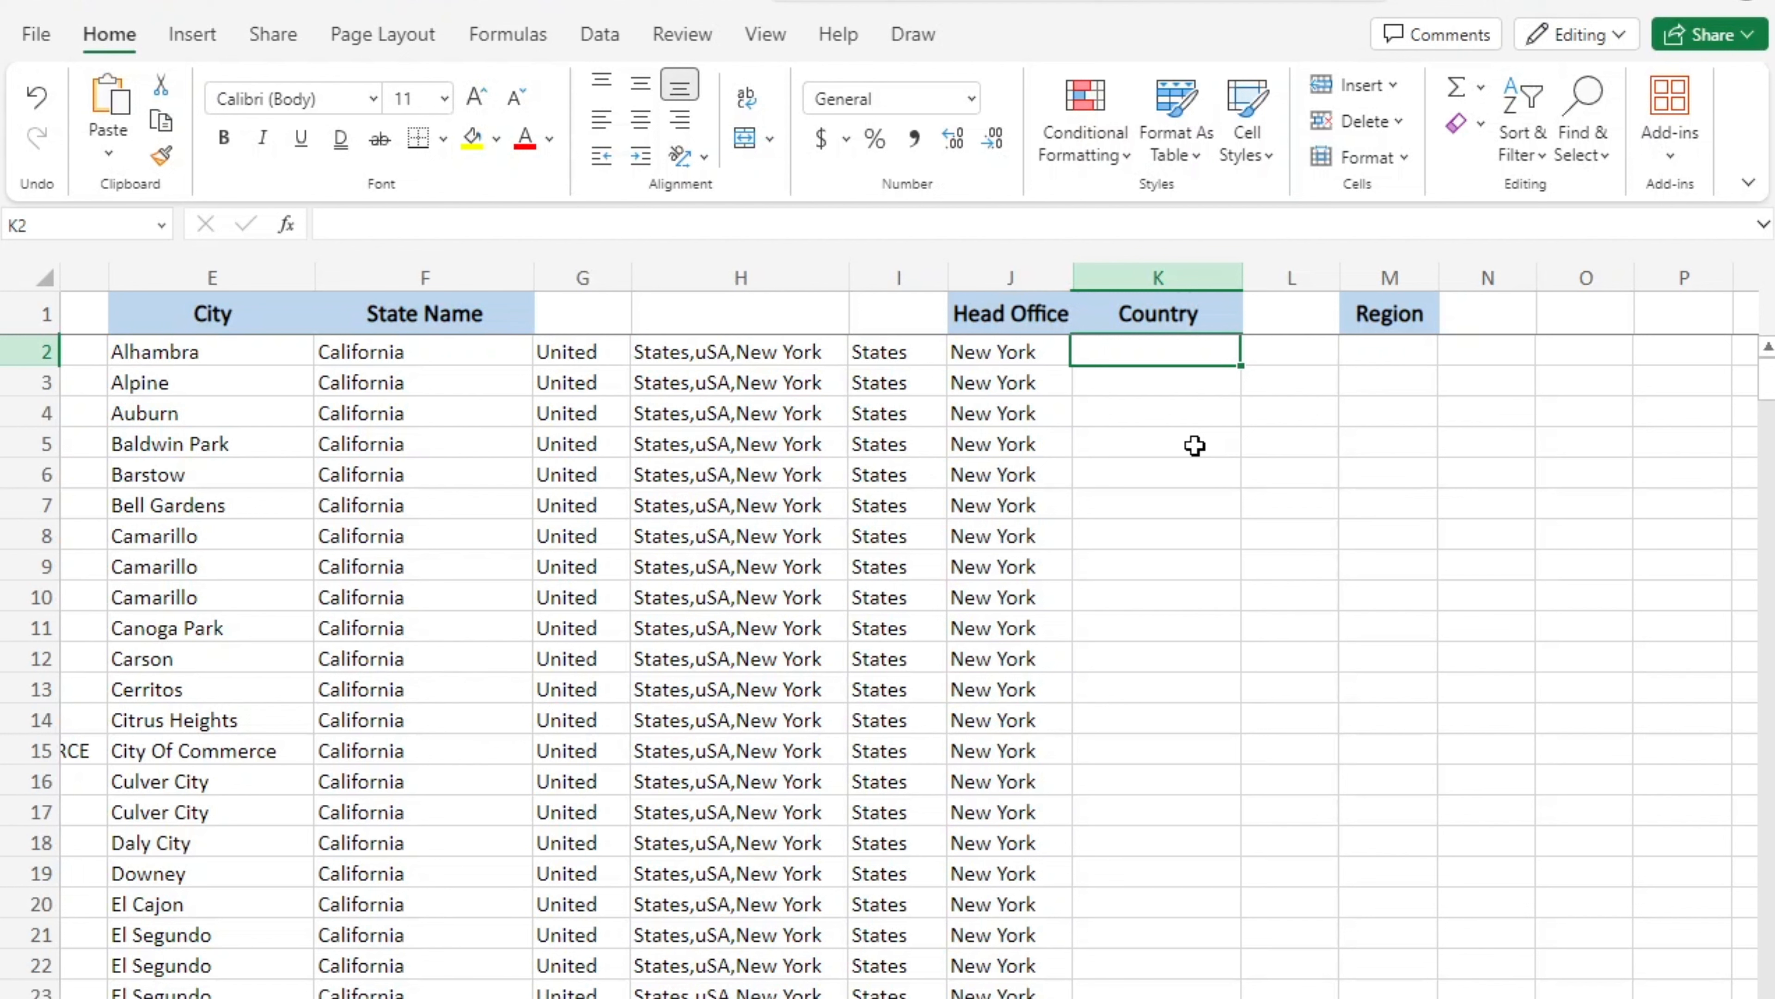
{"action": "type", "text": "="}
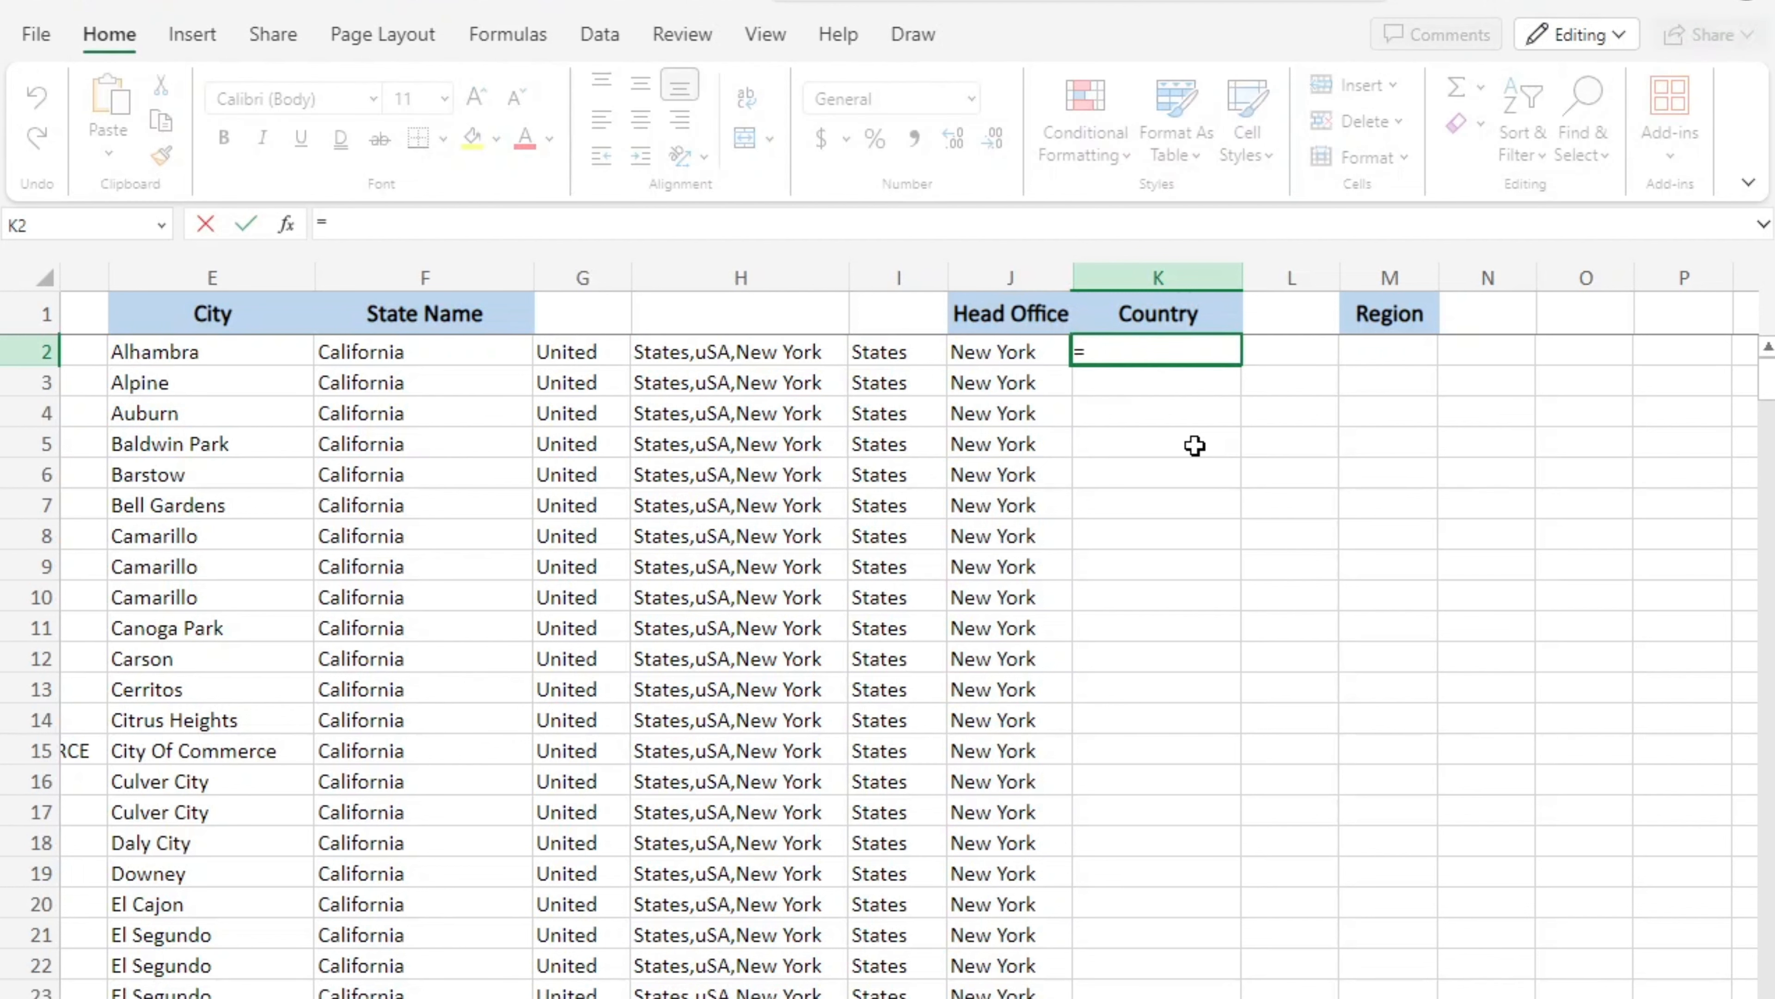
{"action": "type", "text": "CONCAT("}
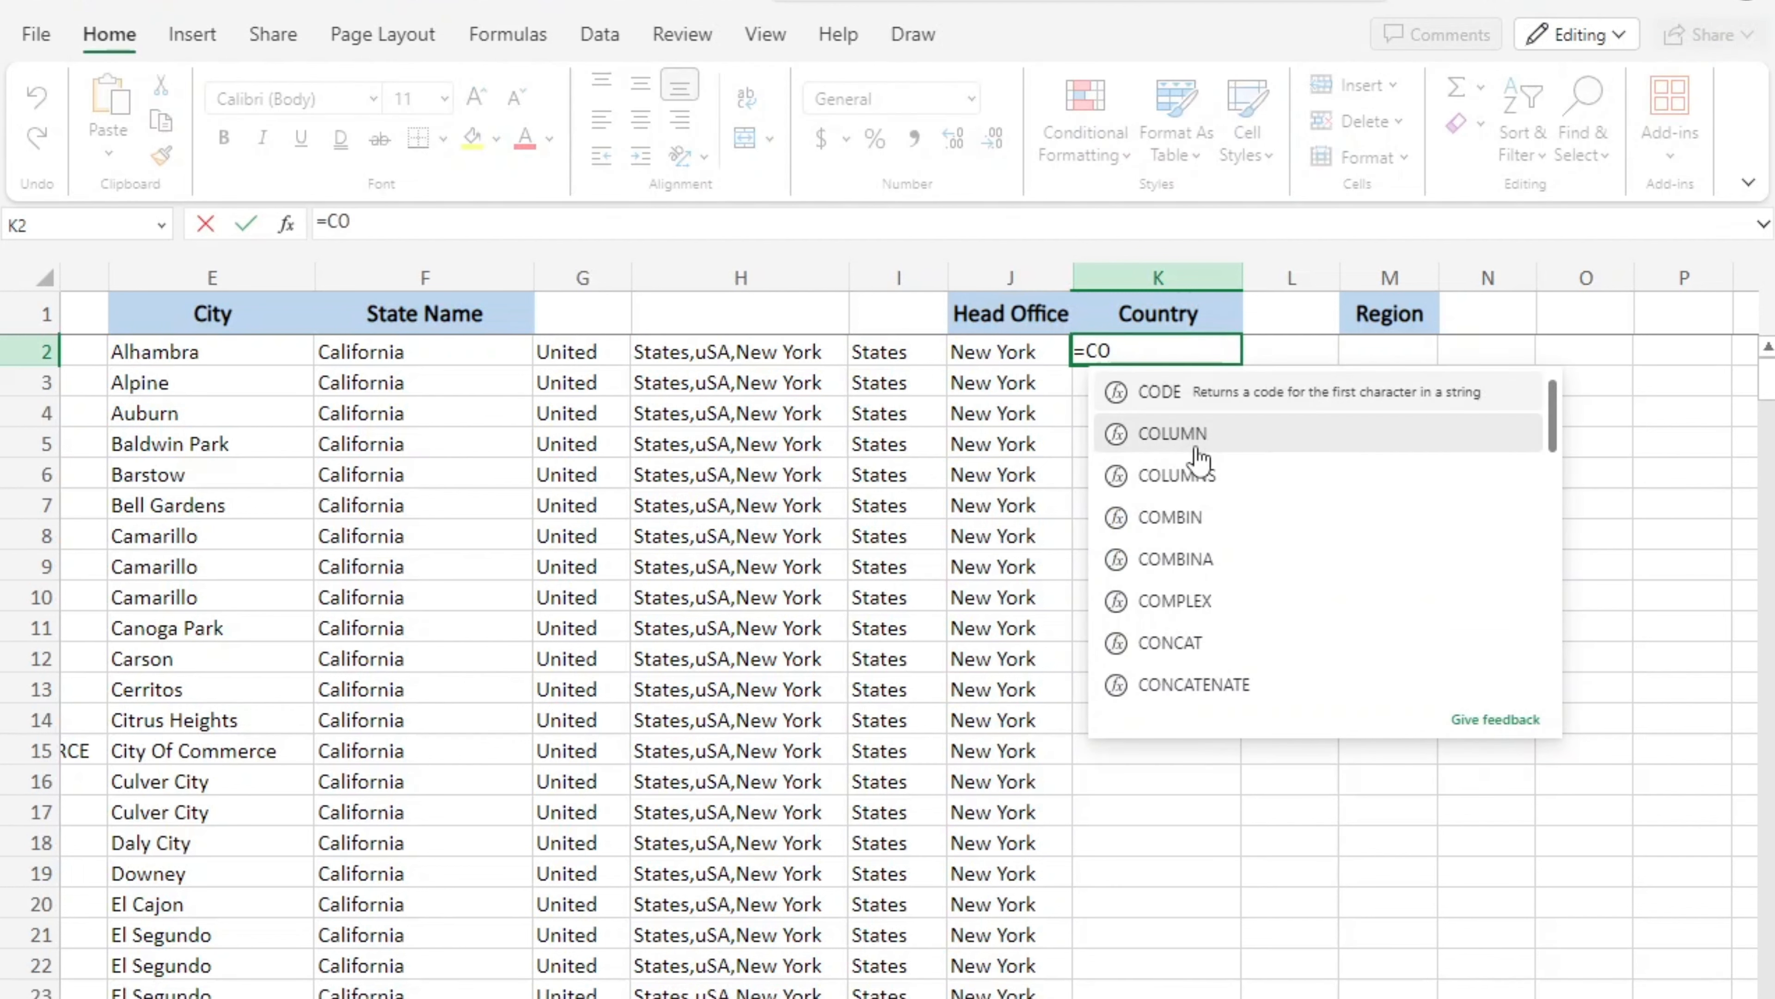
{"action": "left_click", "coordinate": [603, 350]}
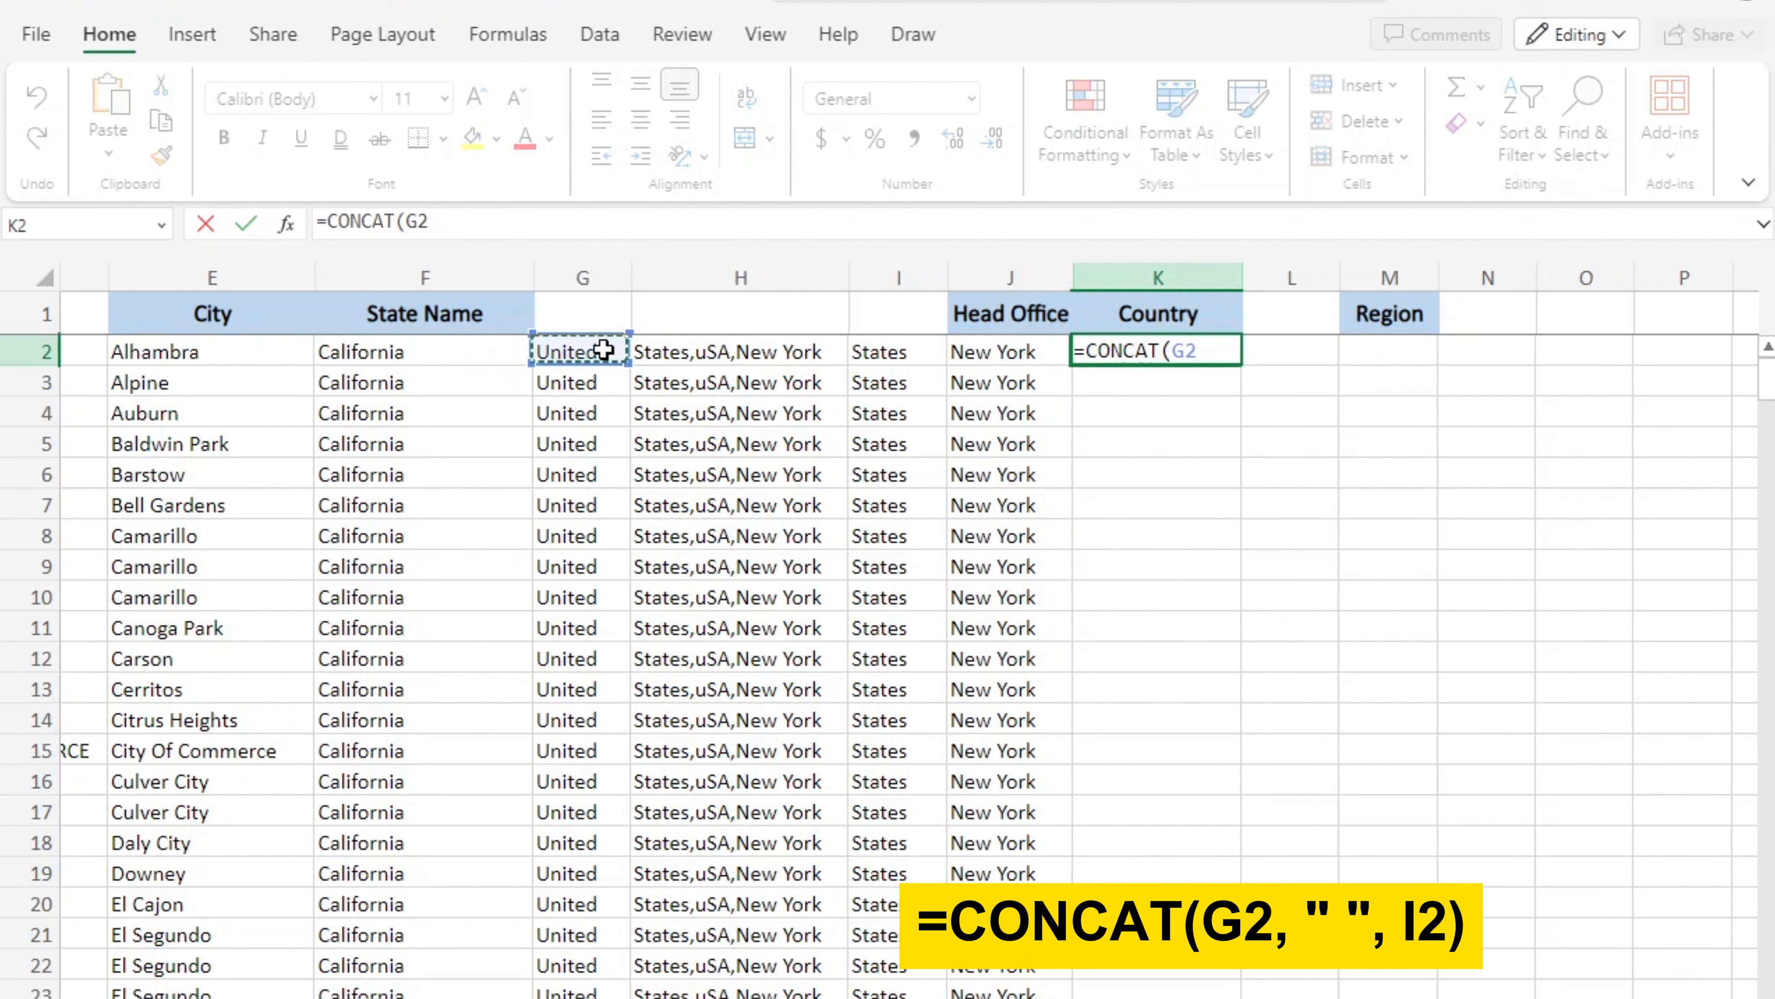
{"action": "type", "text": ","}
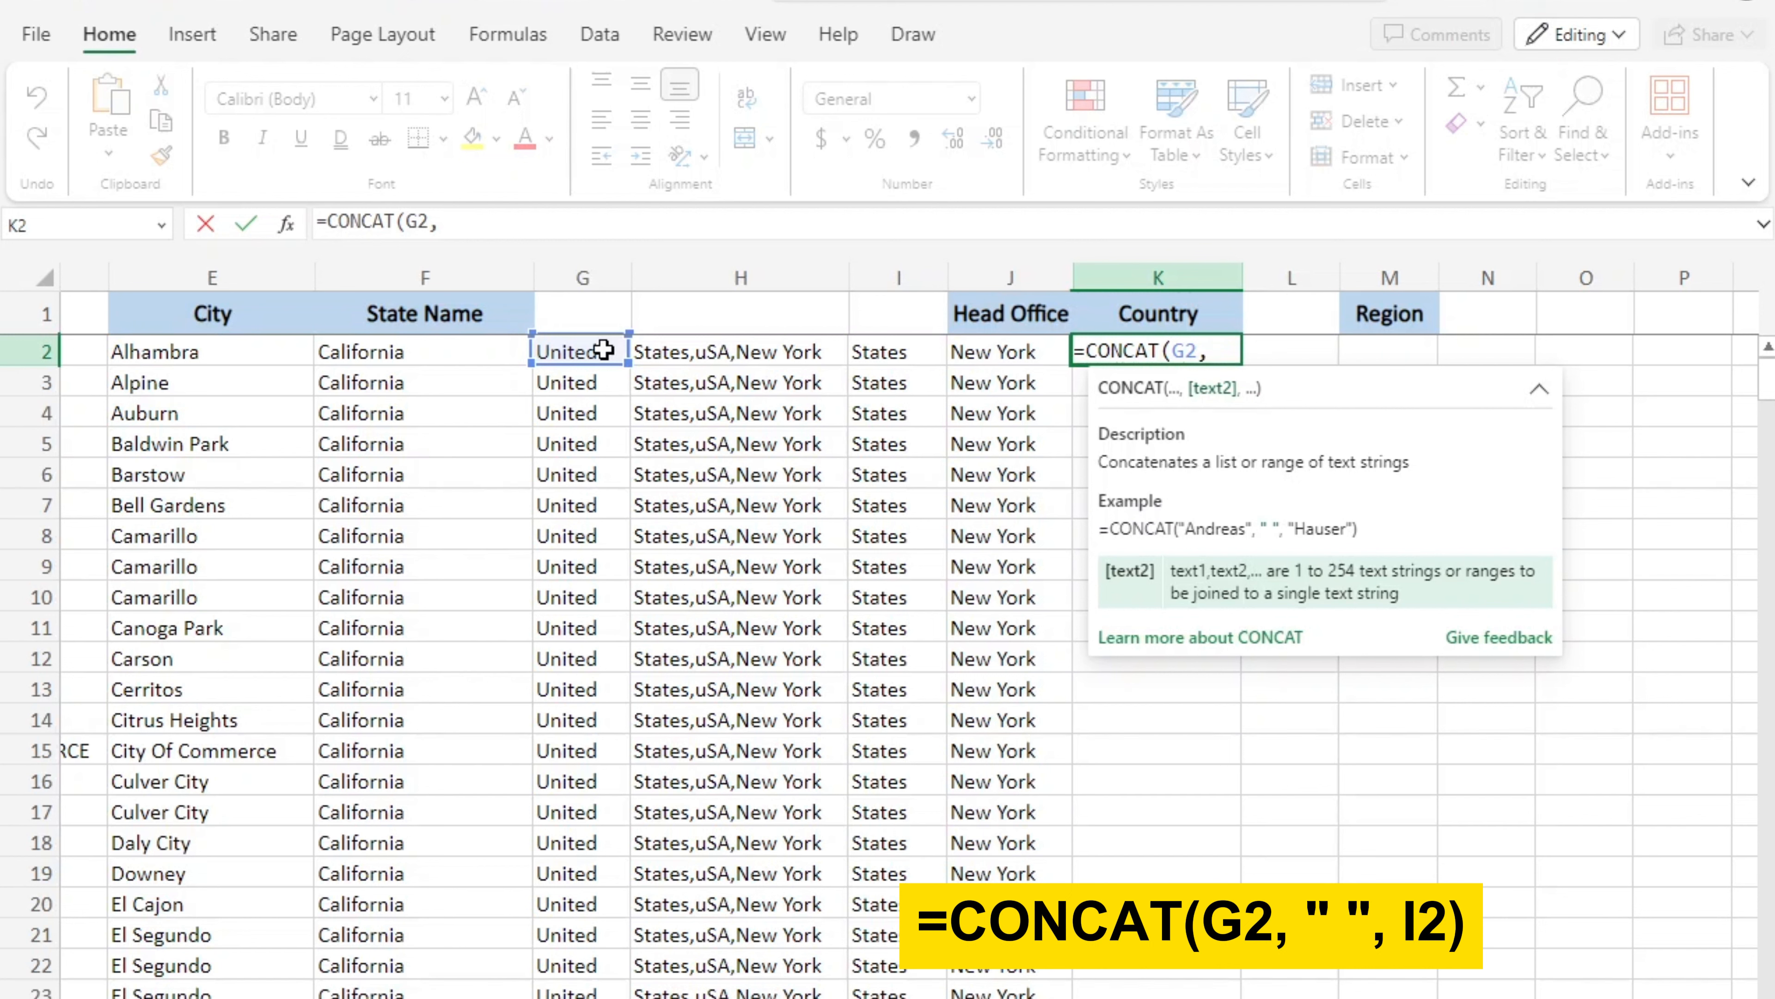
{"action": "type", "text": "\" \","}
{"action": "left_click", "coordinate": [871, 352]}
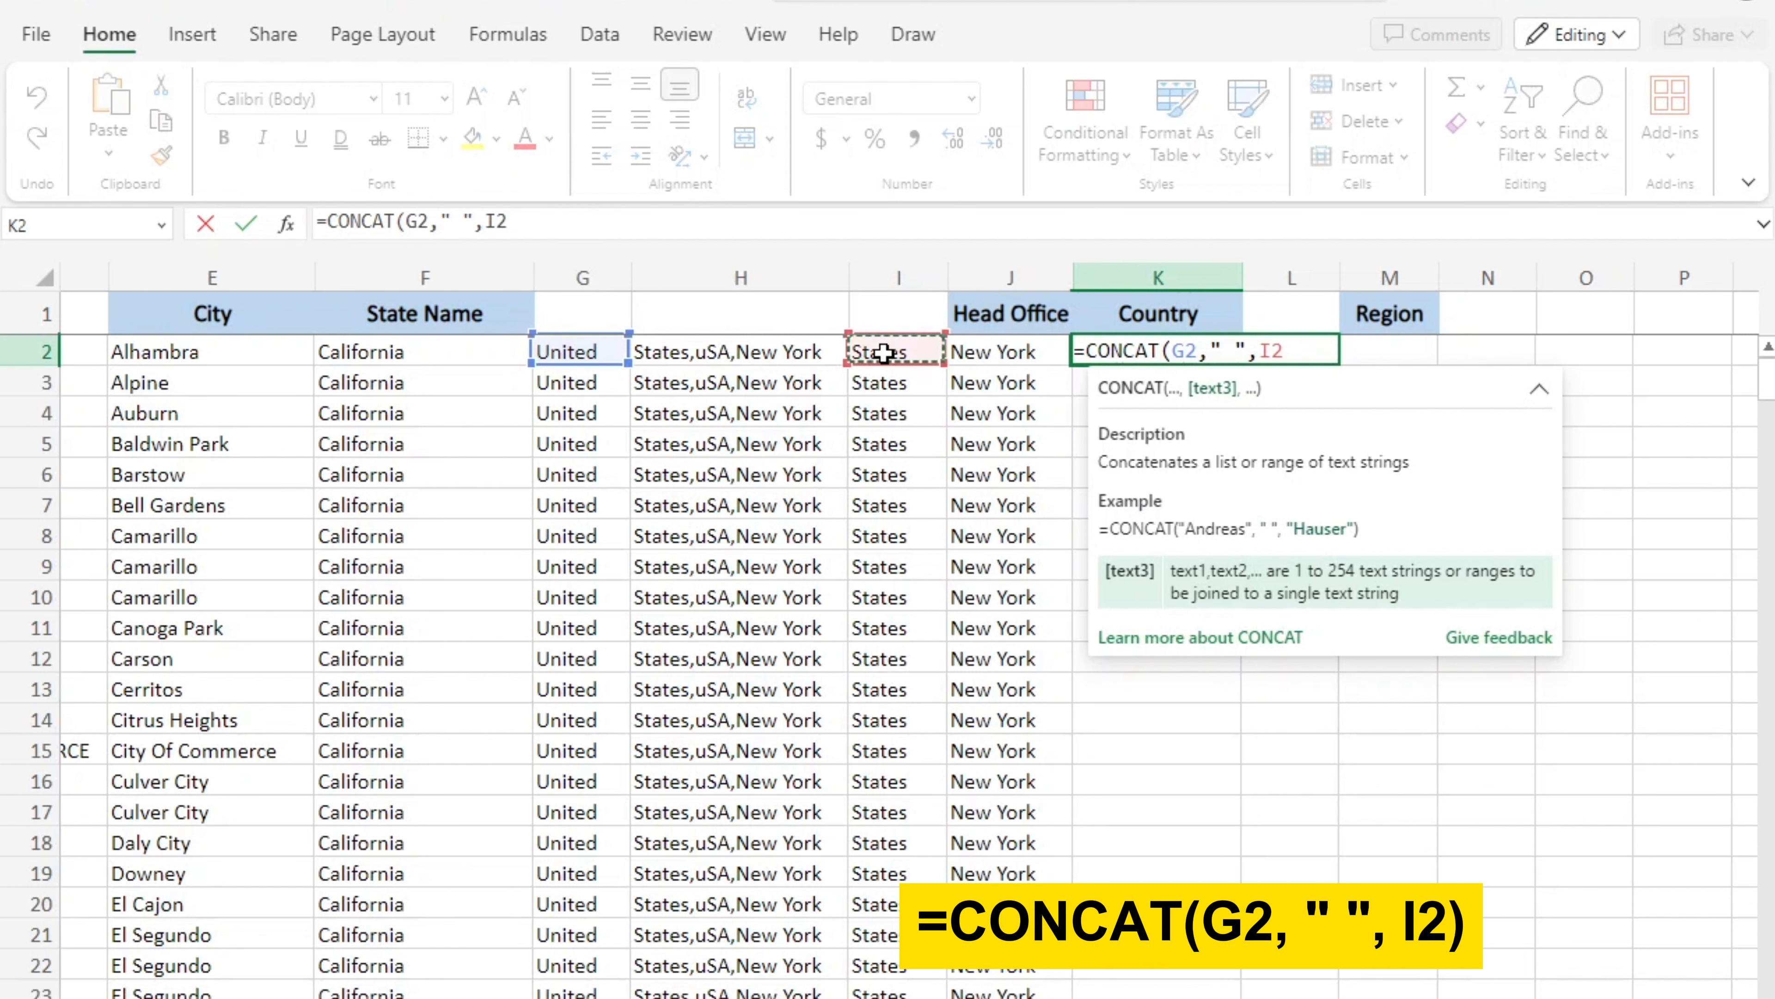
{"action": "key", "text": "Return"}
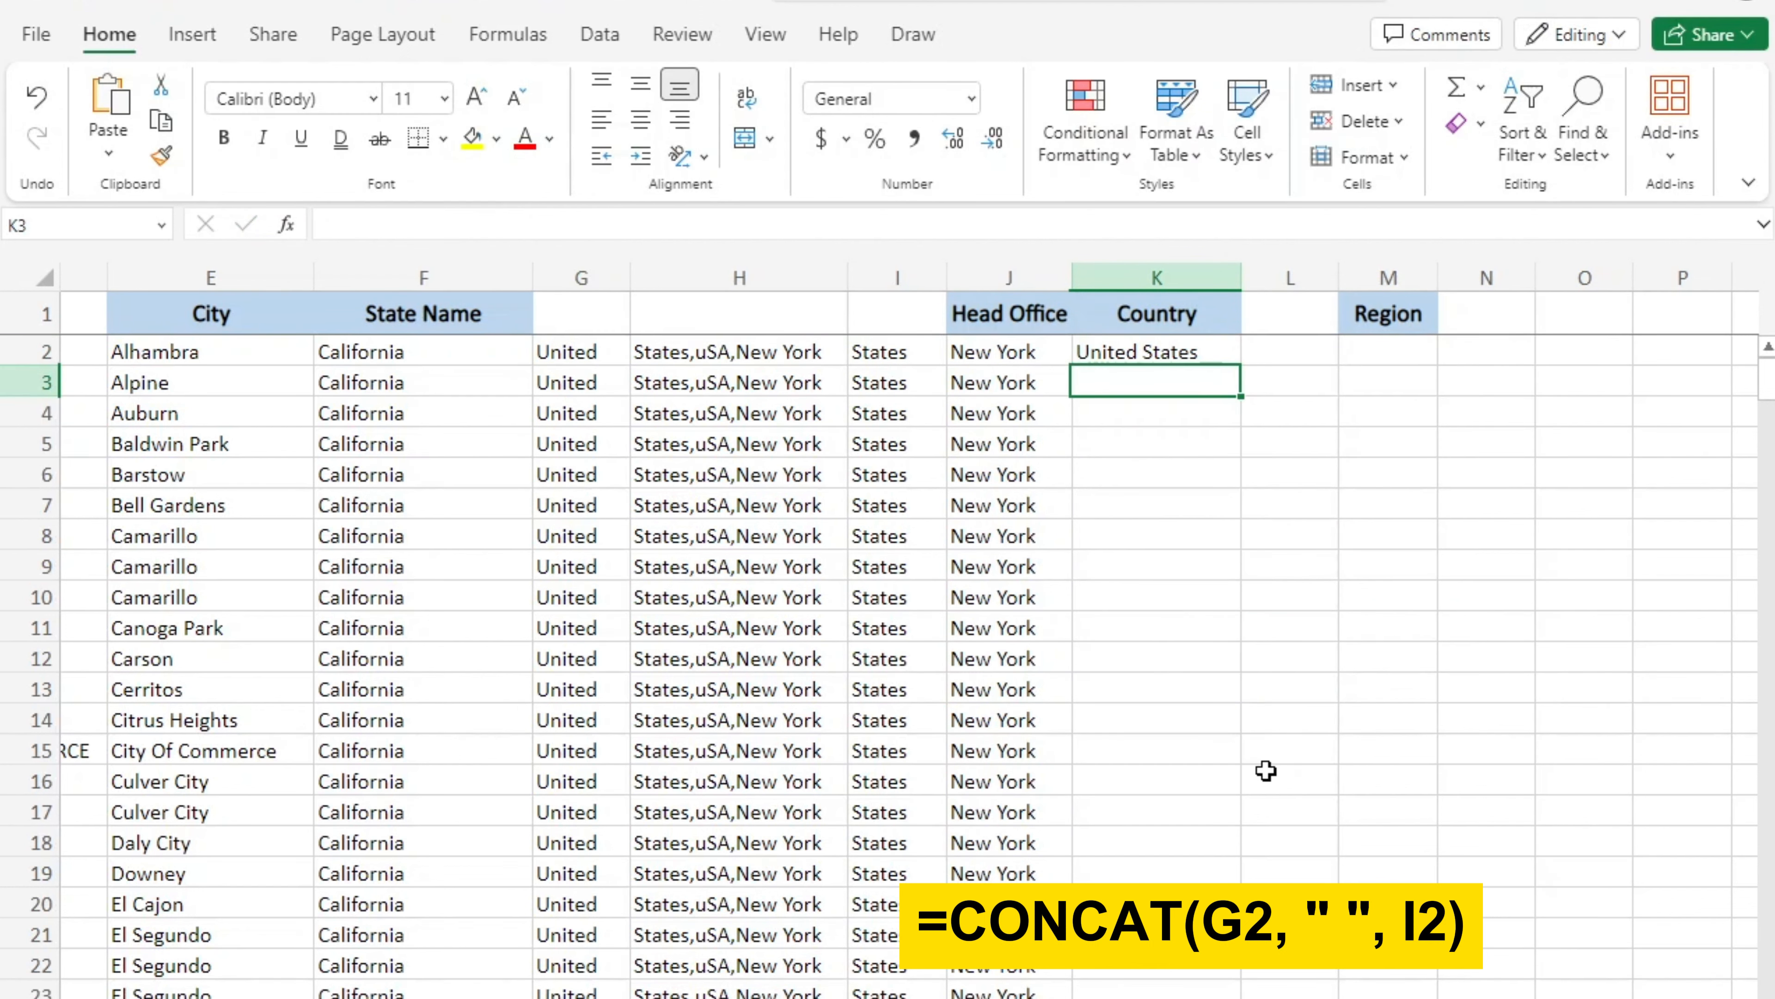
{"action": "left_click", "coordinate": [1185, 347]}
{"action": "double_click", "coordinate": [1241, 365]}
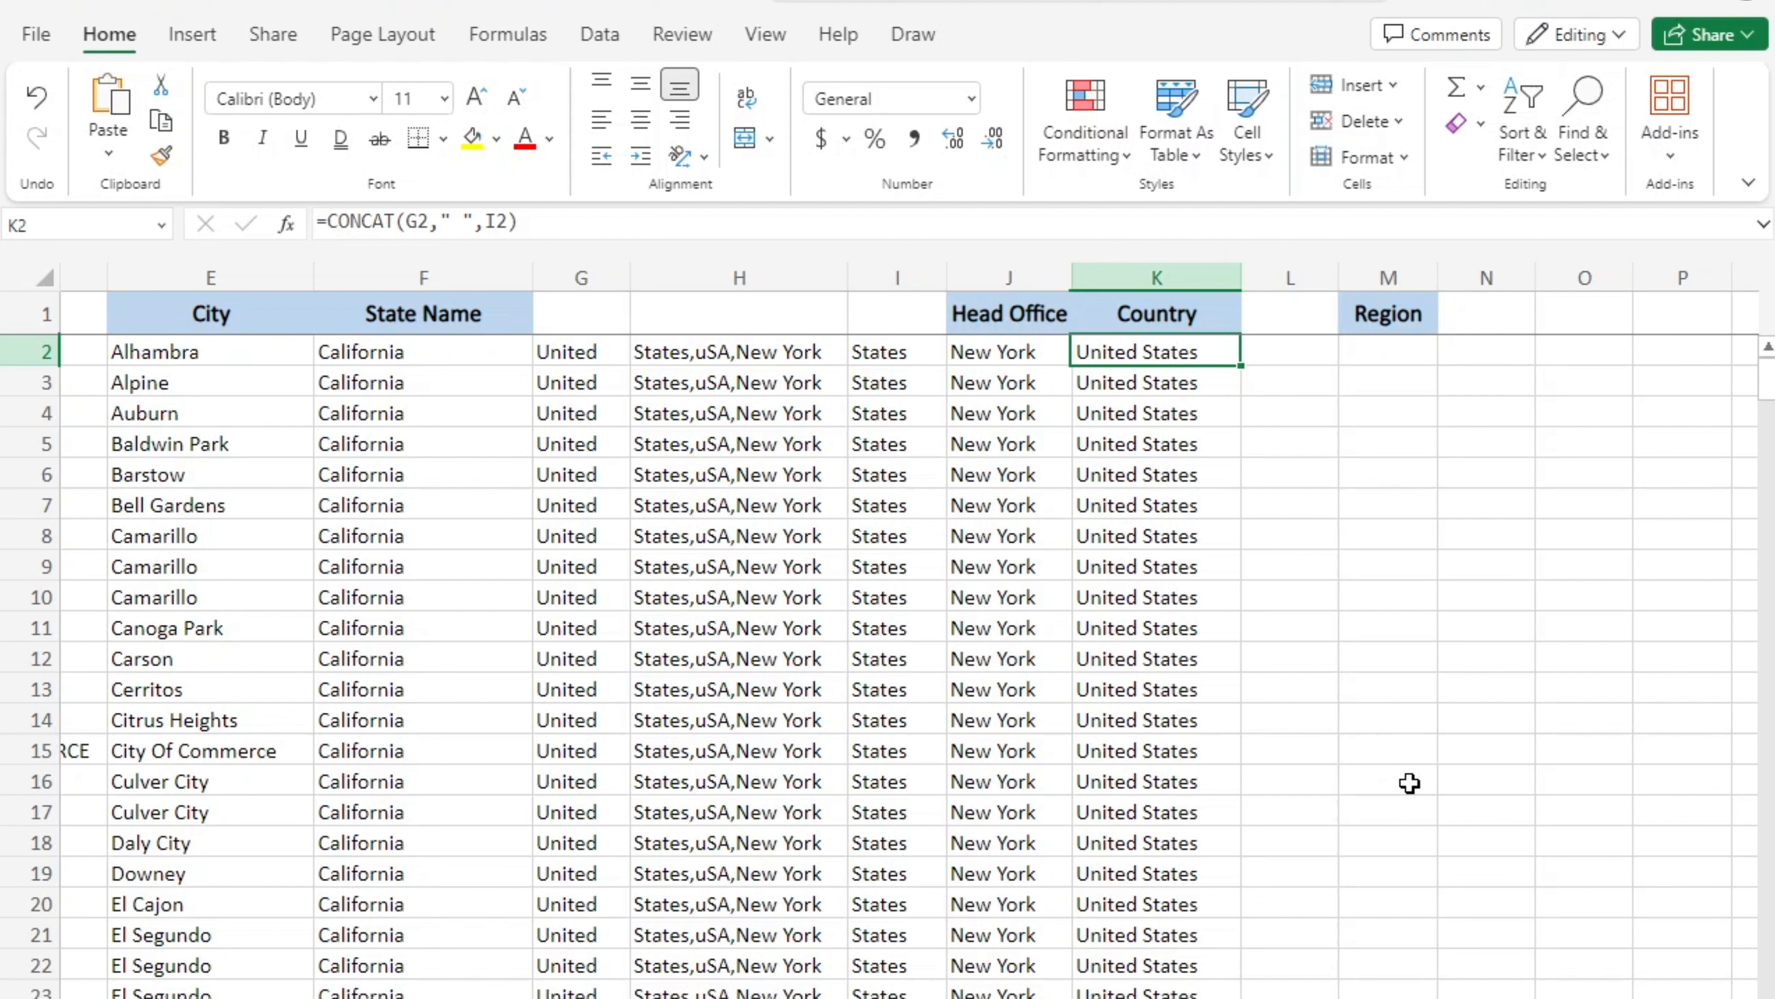
Enter =MID(H2,8,3) in L2 to extract the country abbreviation from the combined text, and fill it down column L.
{"action": "left_click", "coordinate": [1298, 360]}
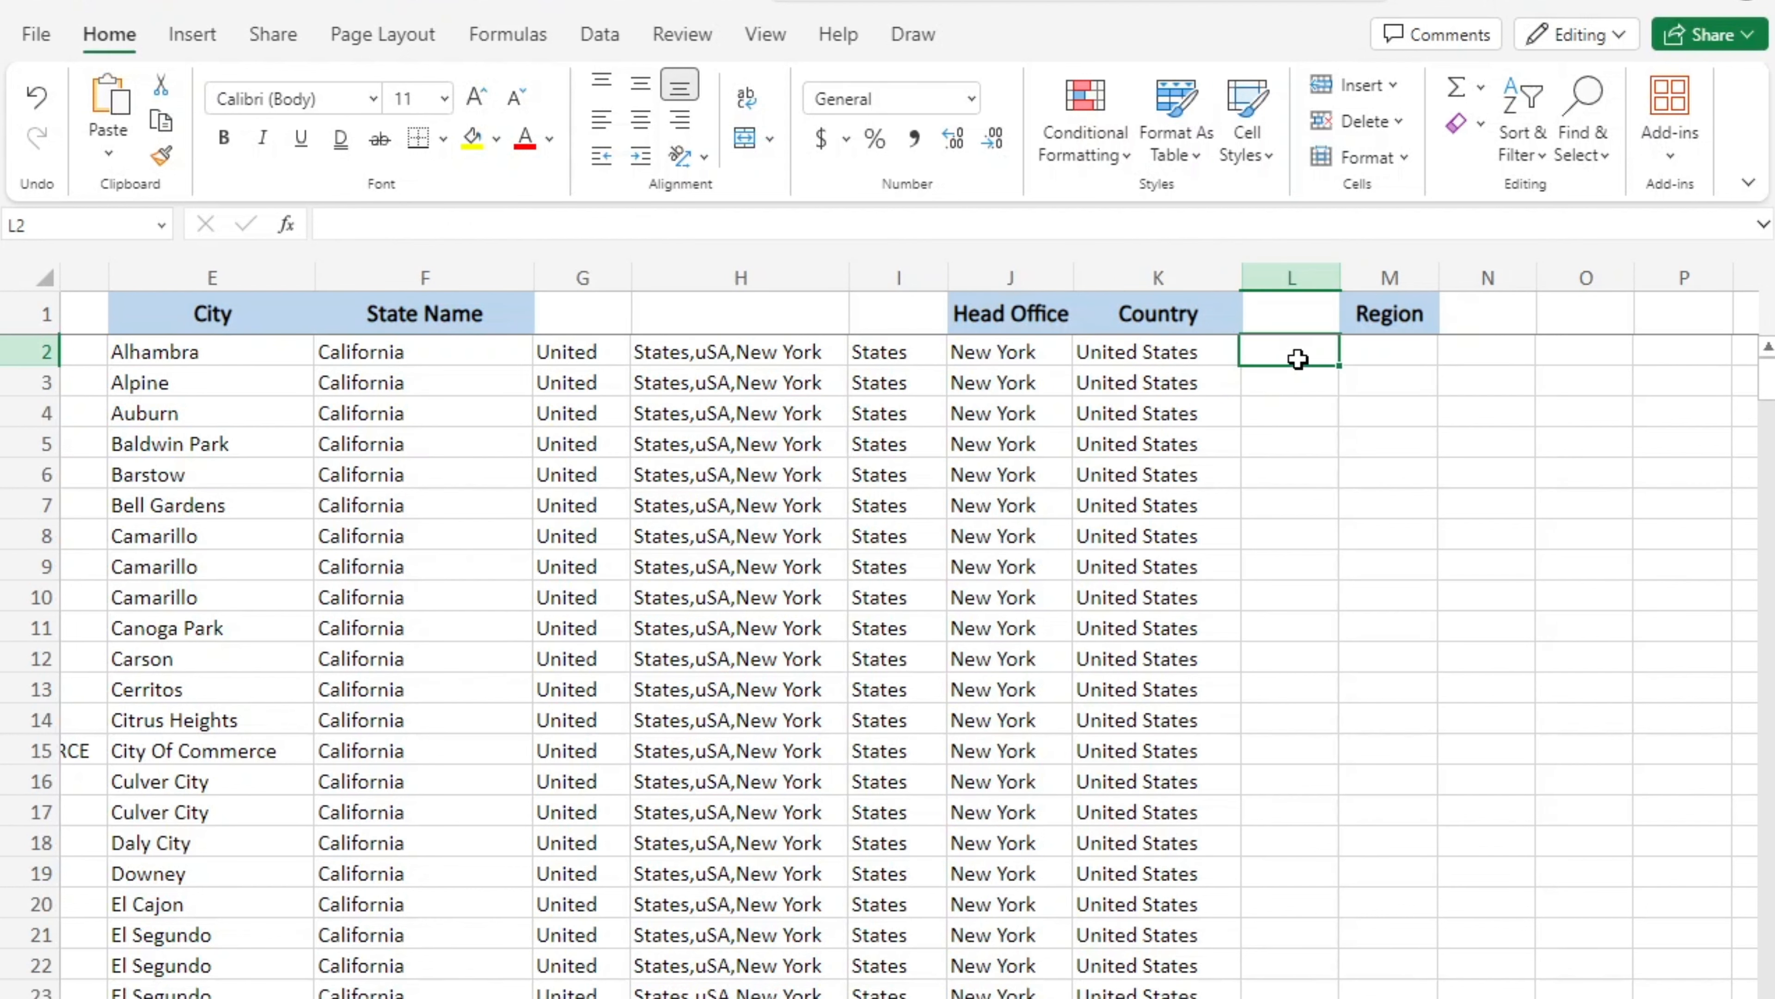
{"action": "type", "text": "=MI"}
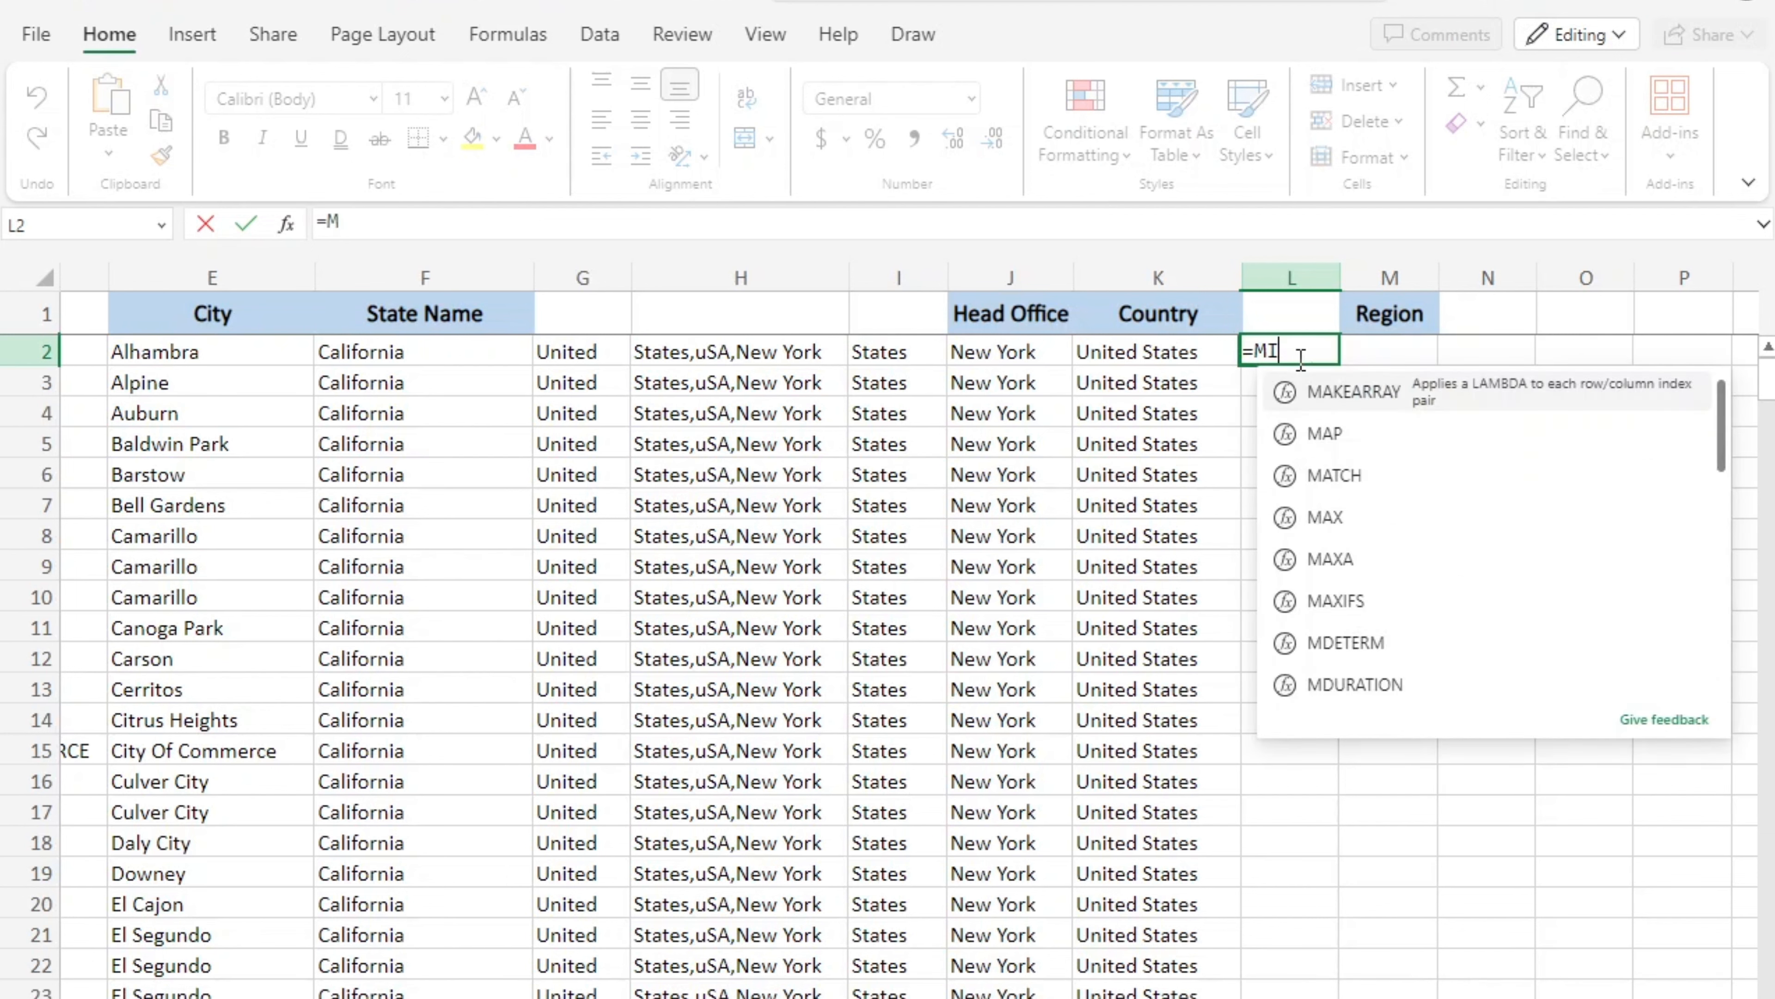
{"action": "type", "text": "D"}
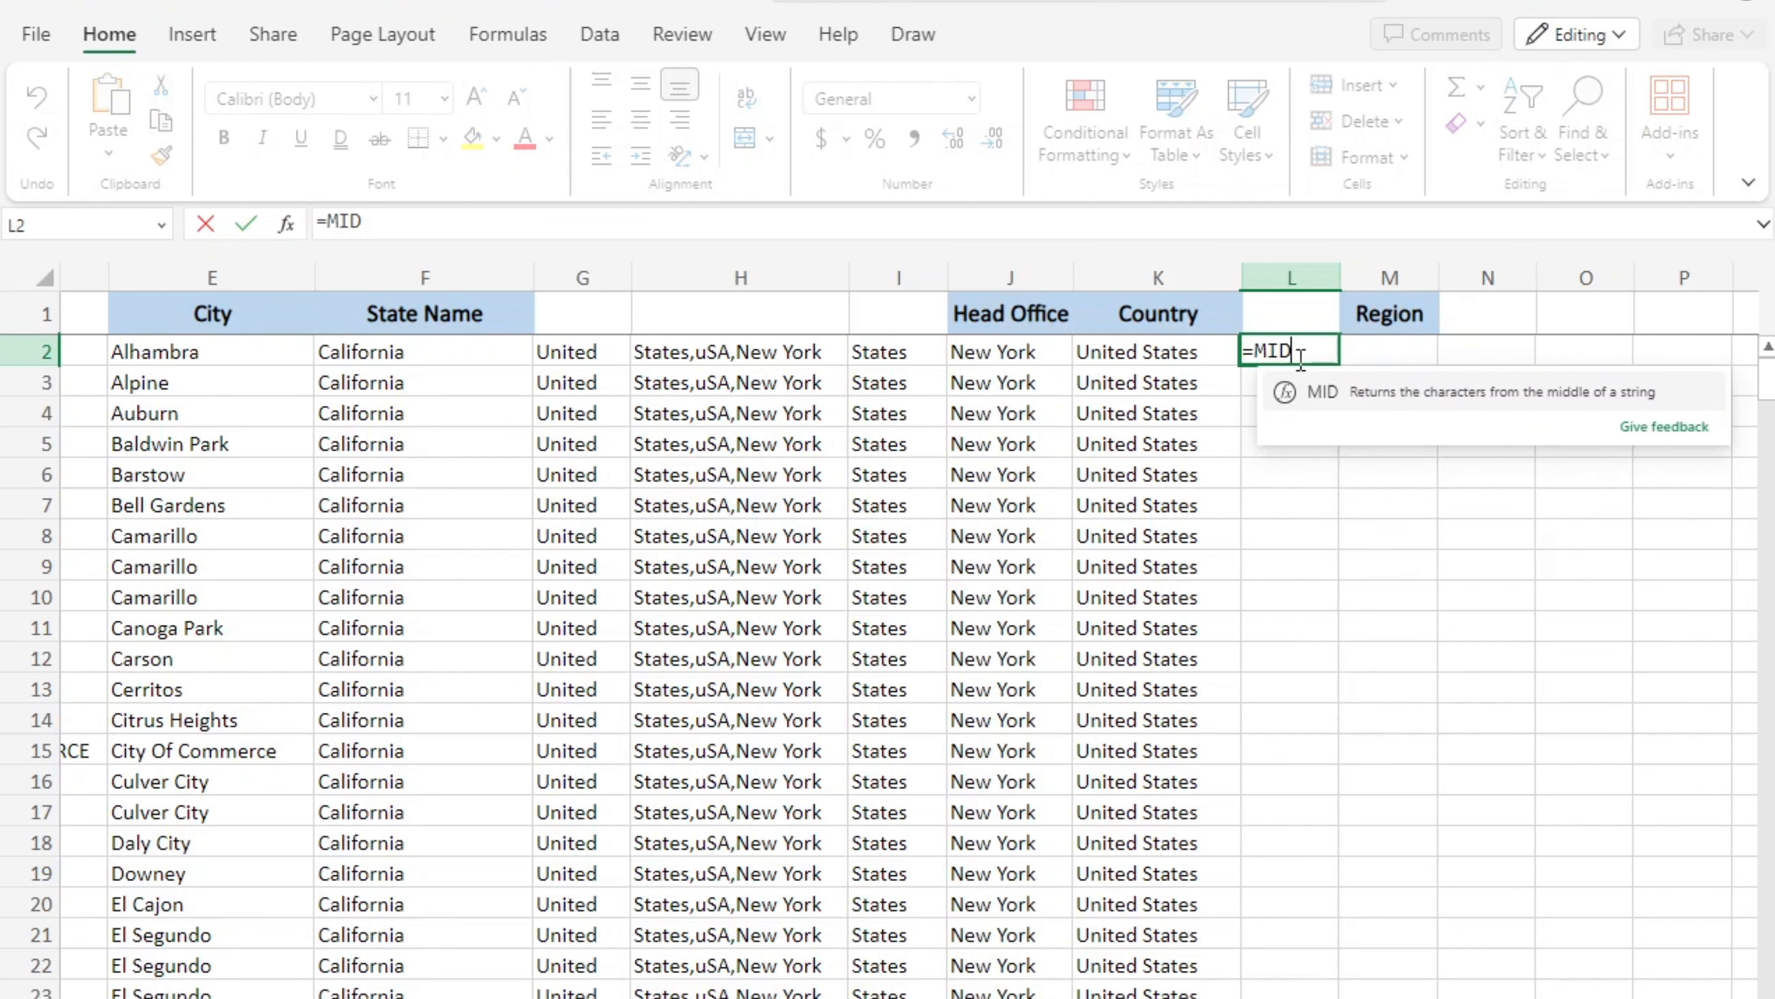
{"action": "type", "text": "("}
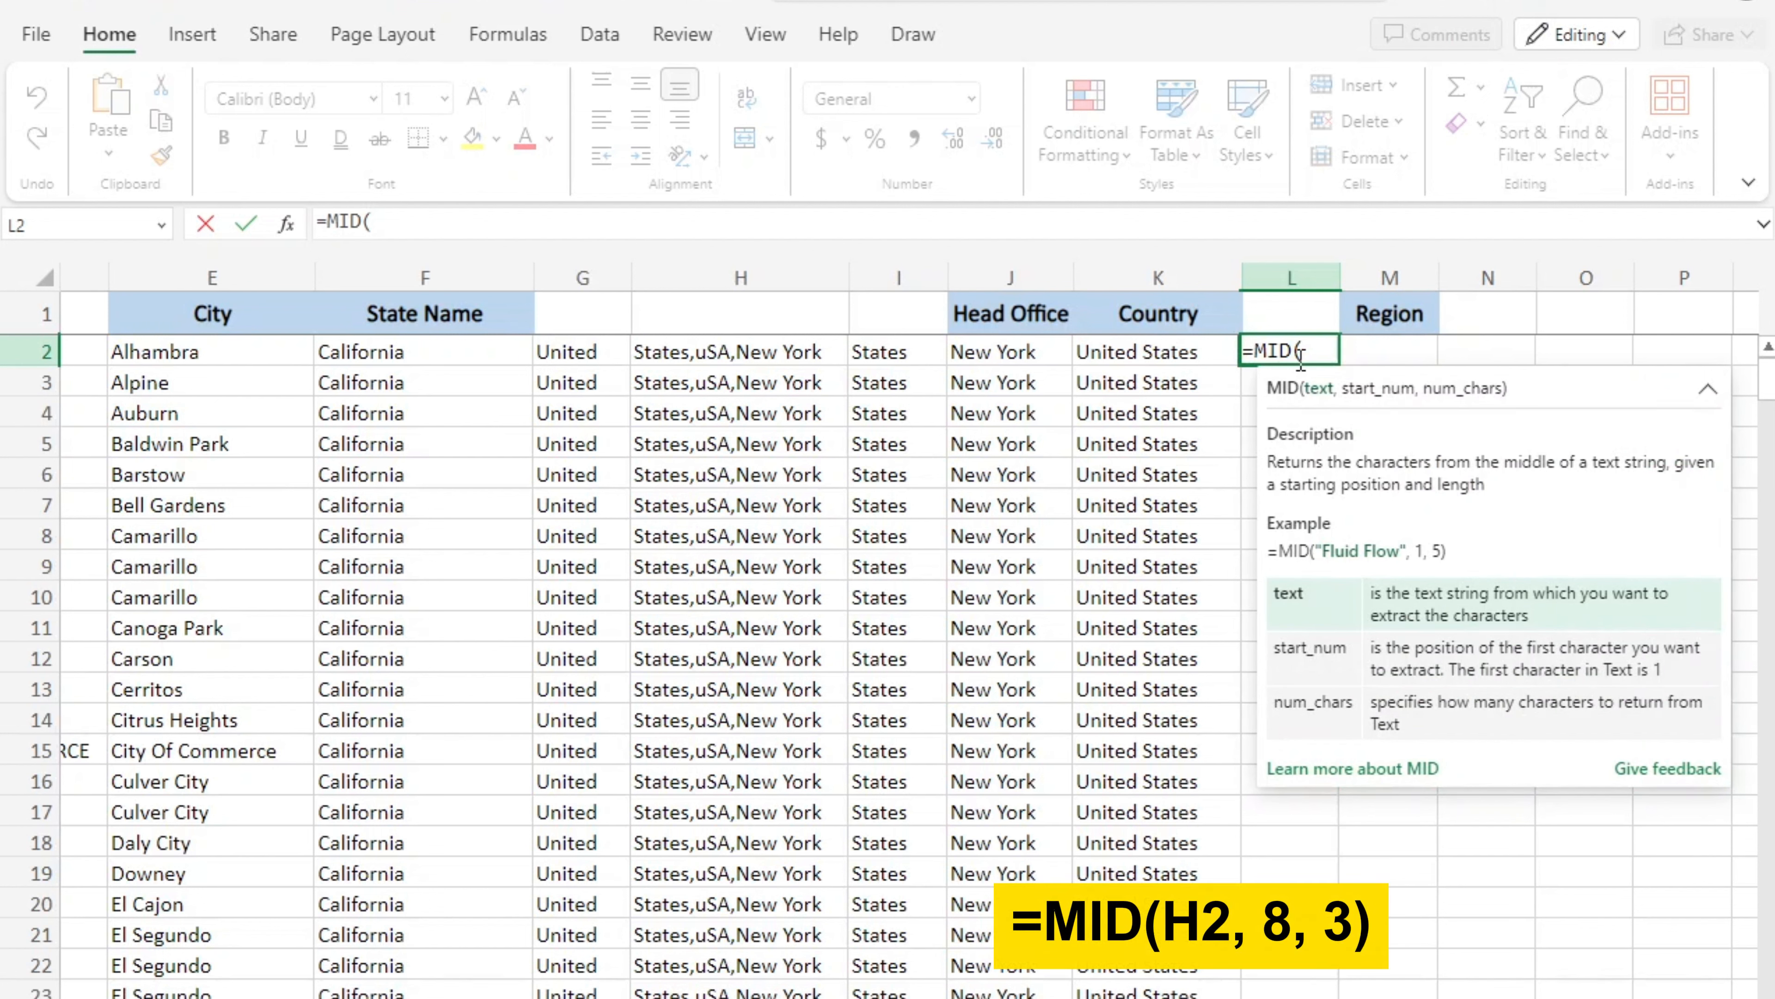
{"action": "left_click", "coordinate": [731, 350]}
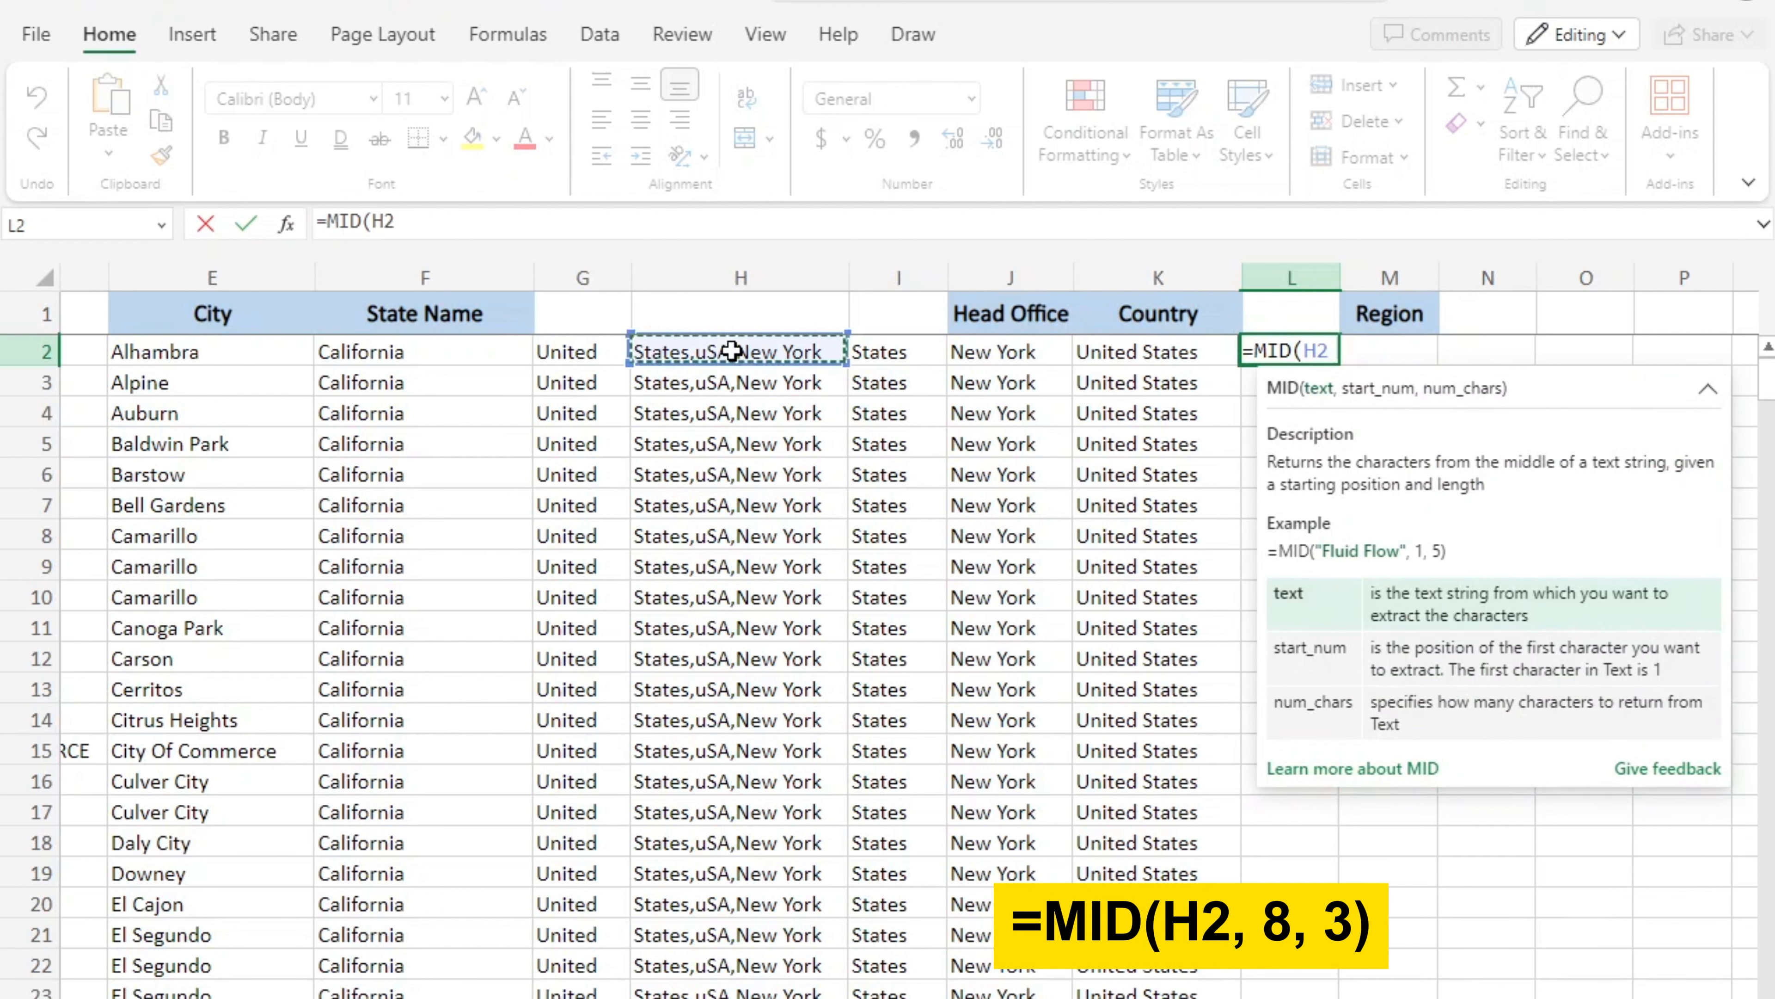
{"action": "type", "text": ",8,"}
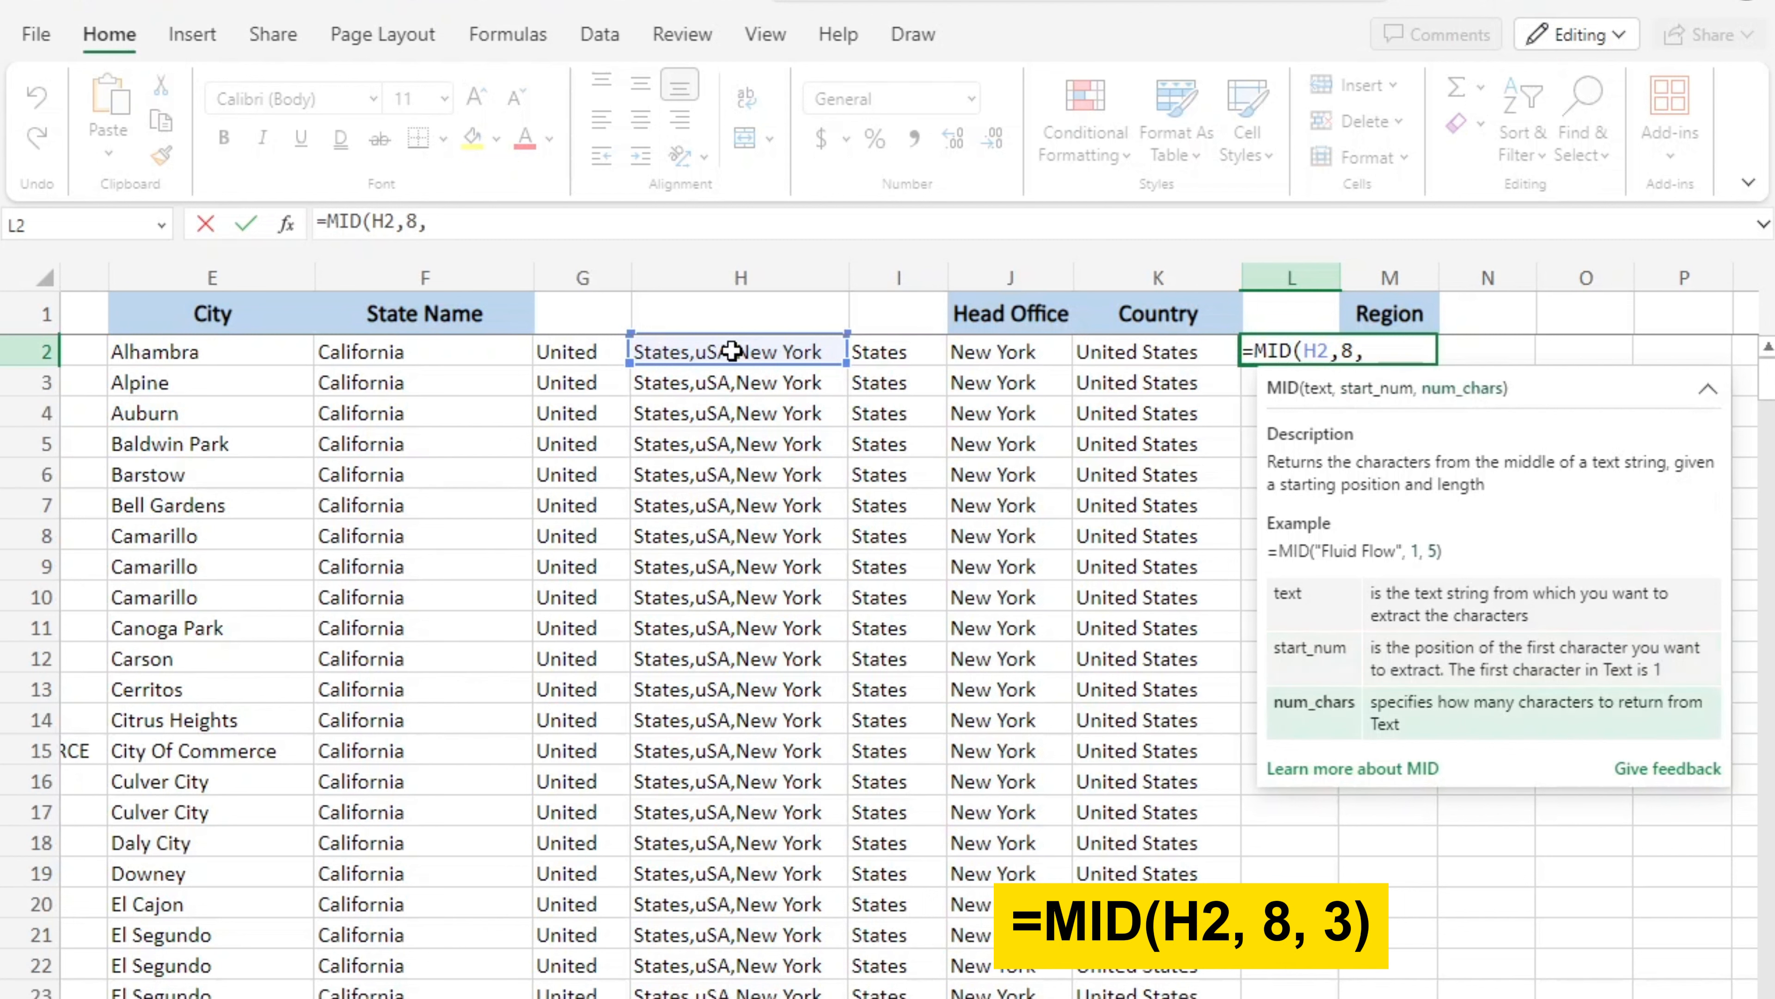
{"action": "type", "text": "3)"}
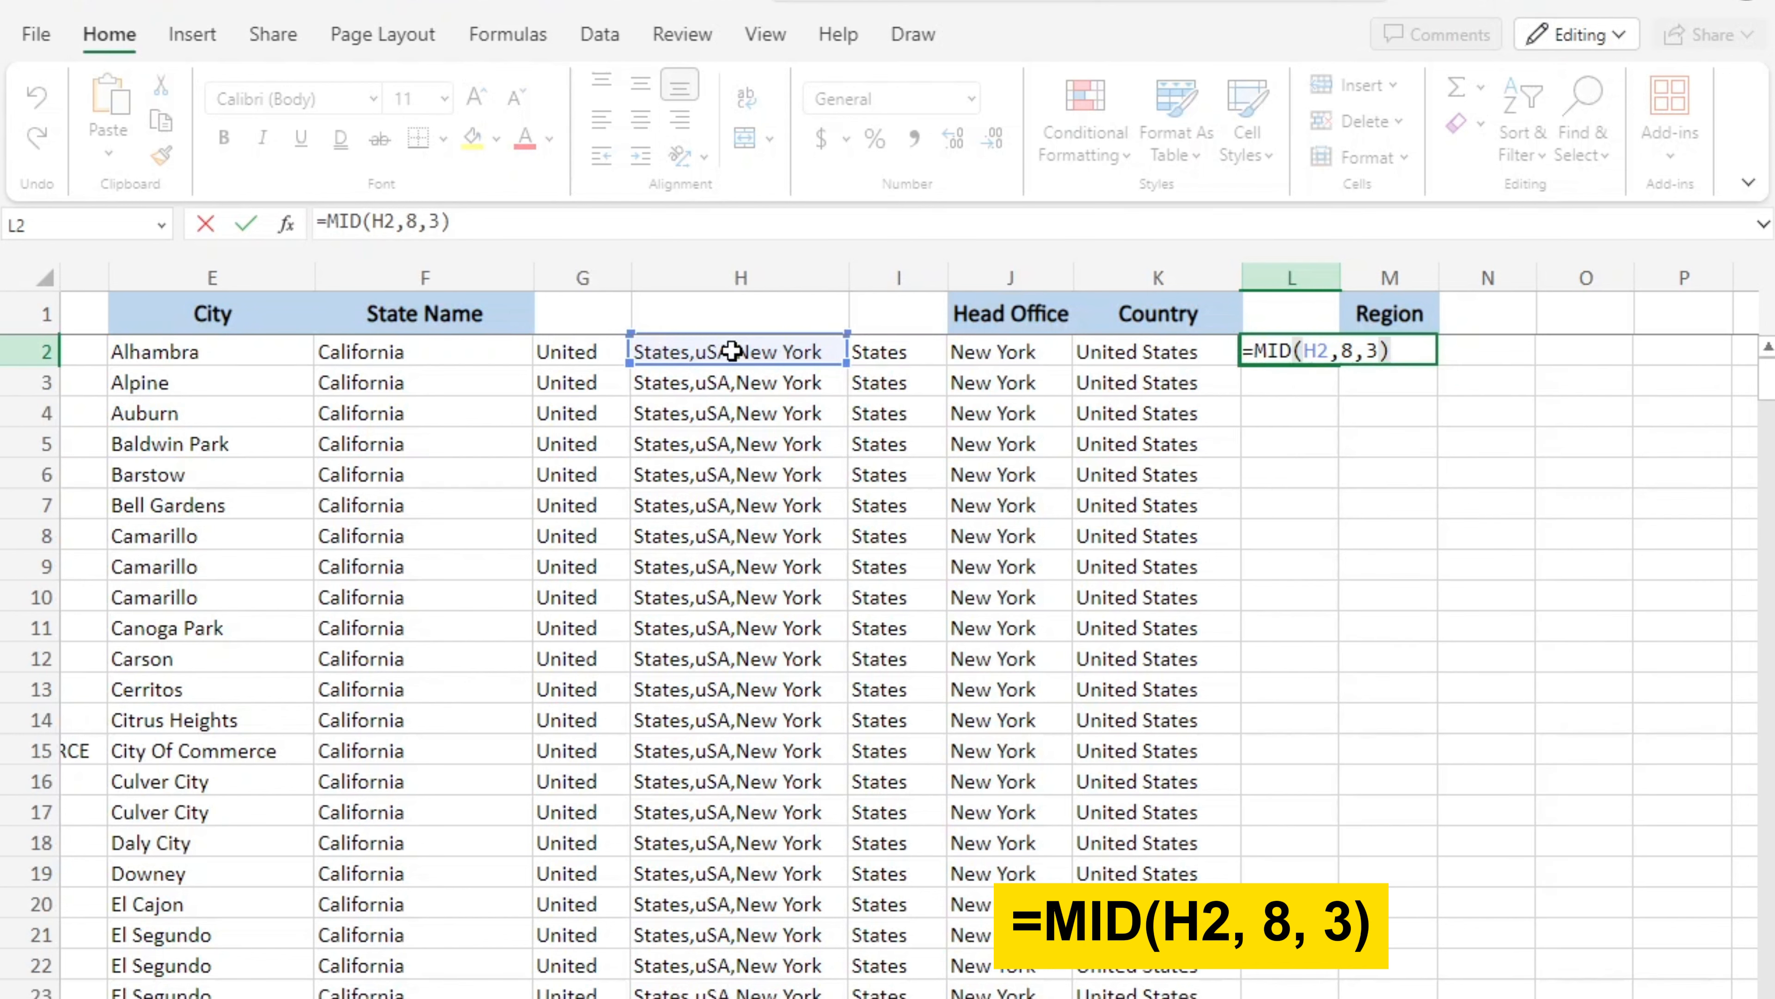
{"action": "key", "text": "Return"}
Enter =UPPER(L2) in M2 to capitalise the country abbreviation, and fill it down the Region column.
{"action": "left_click", "coordinate": [1378, 353]}
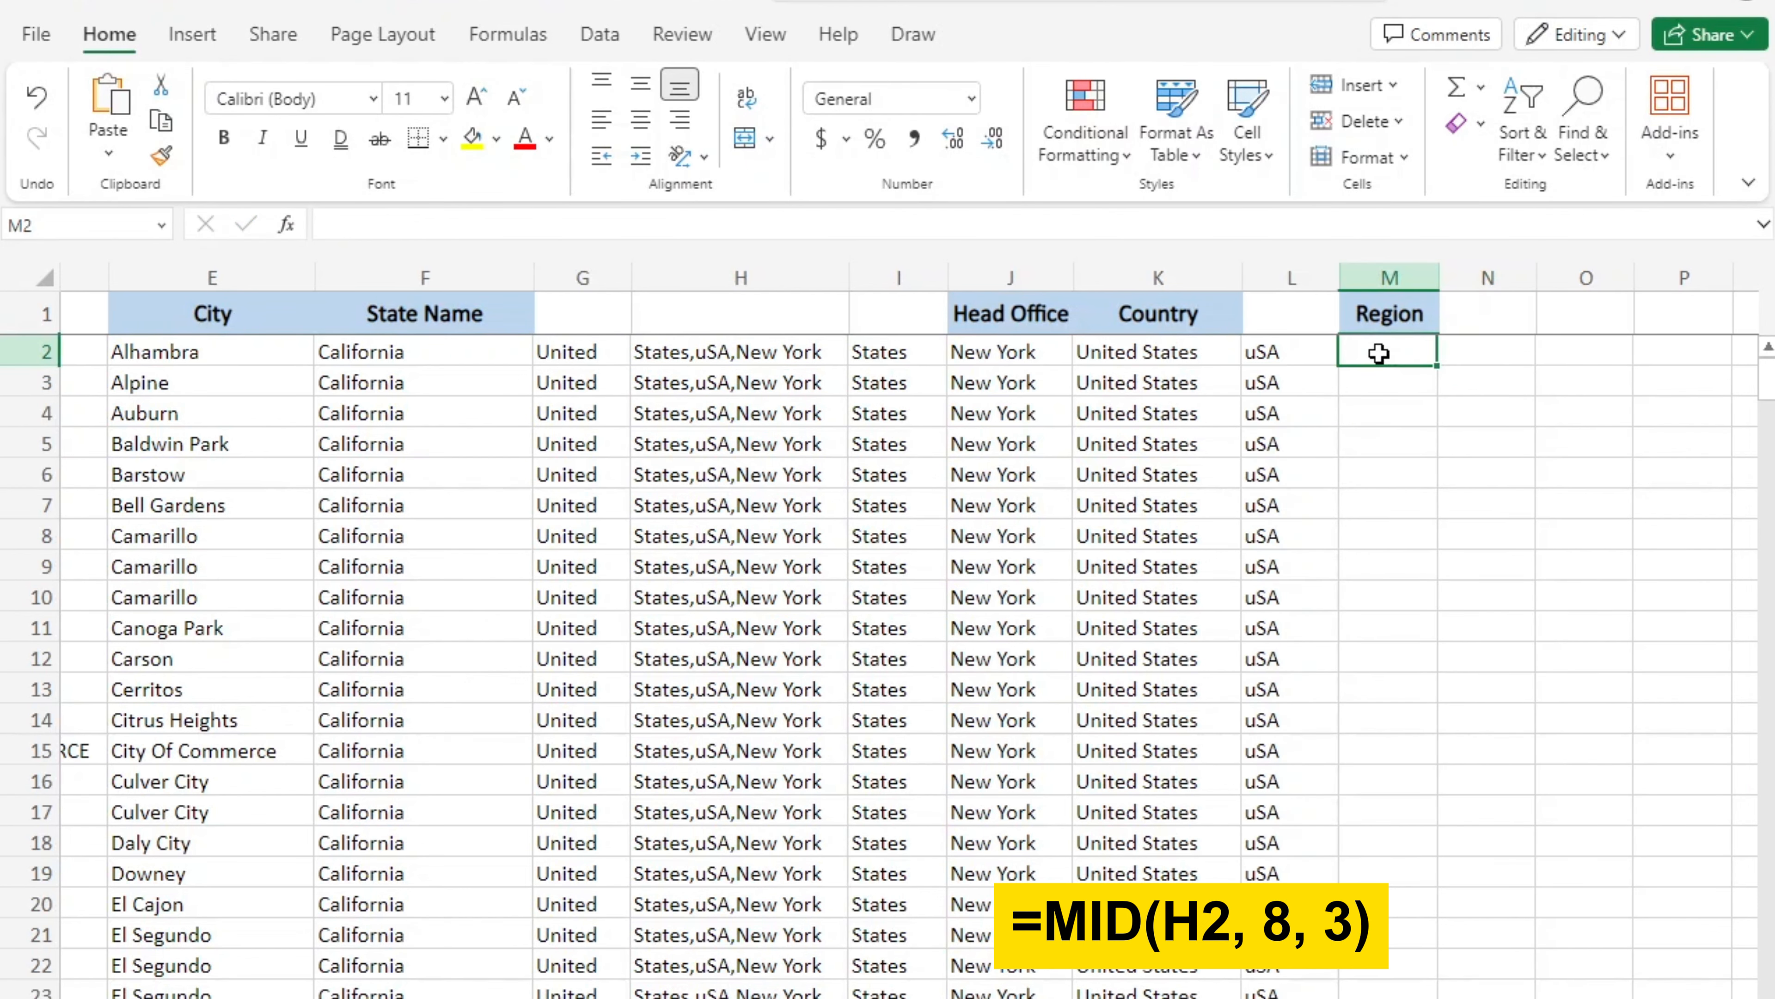
{"action": "type", "text": "=UPP"}
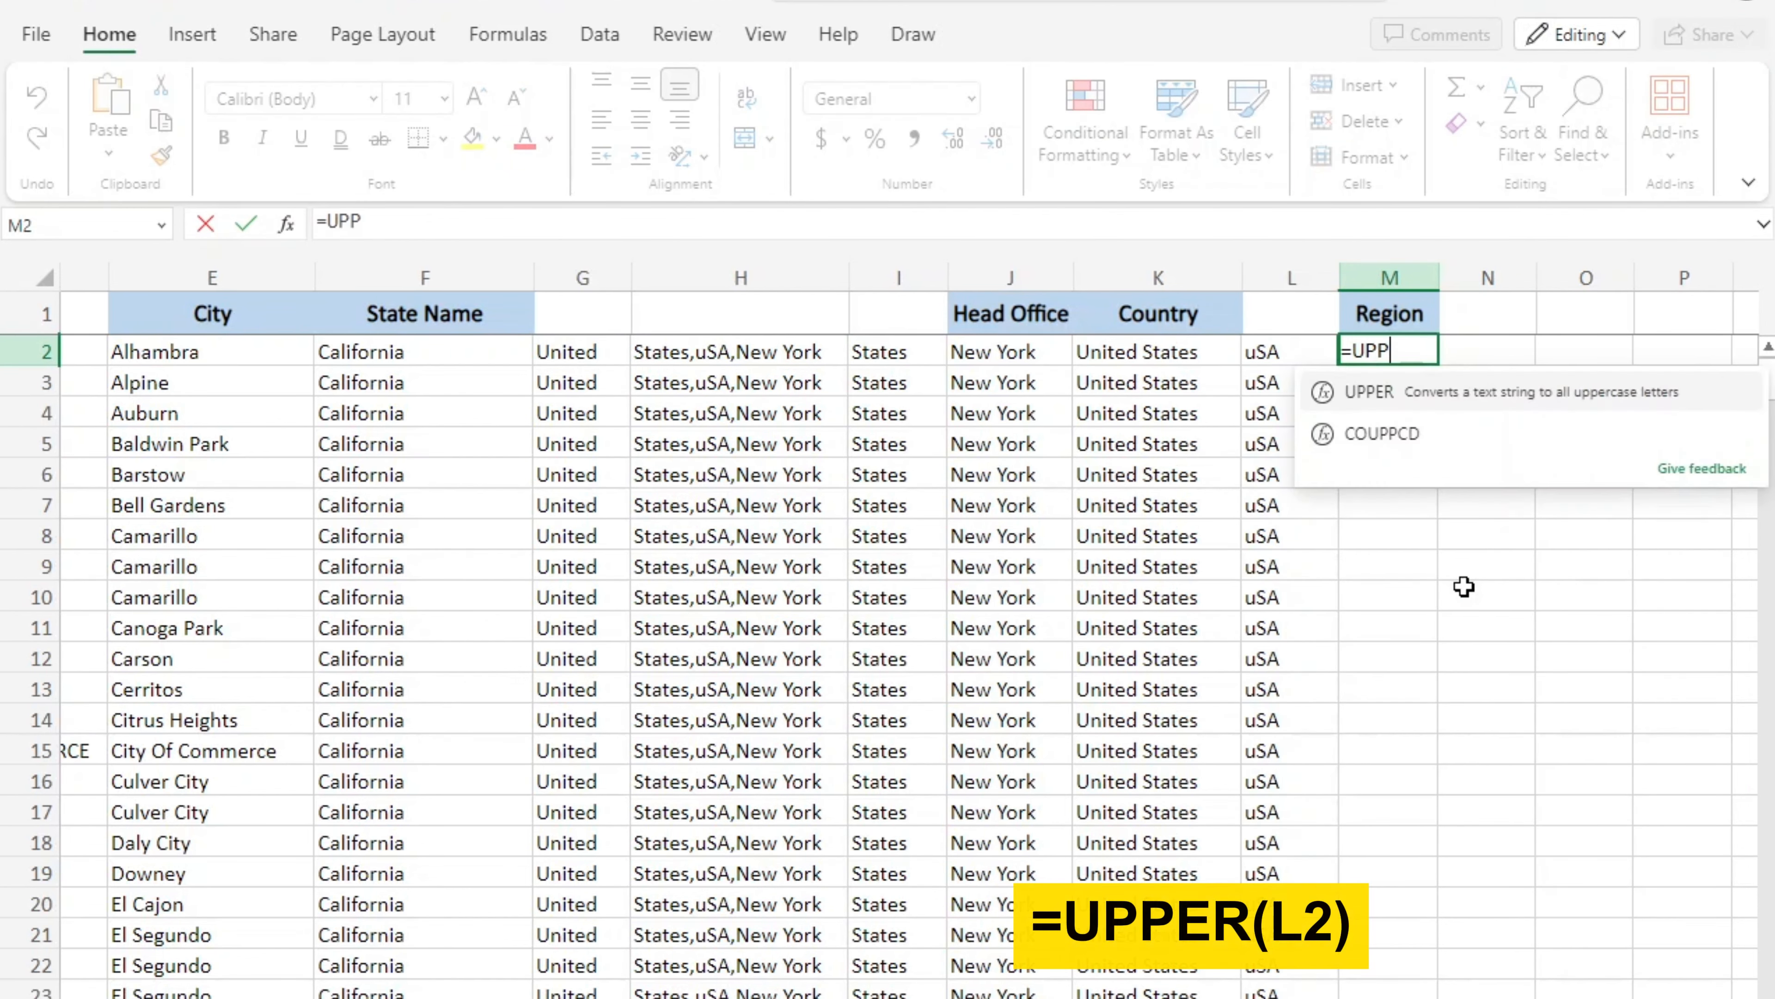
{"action": "type", "text": "ER("}
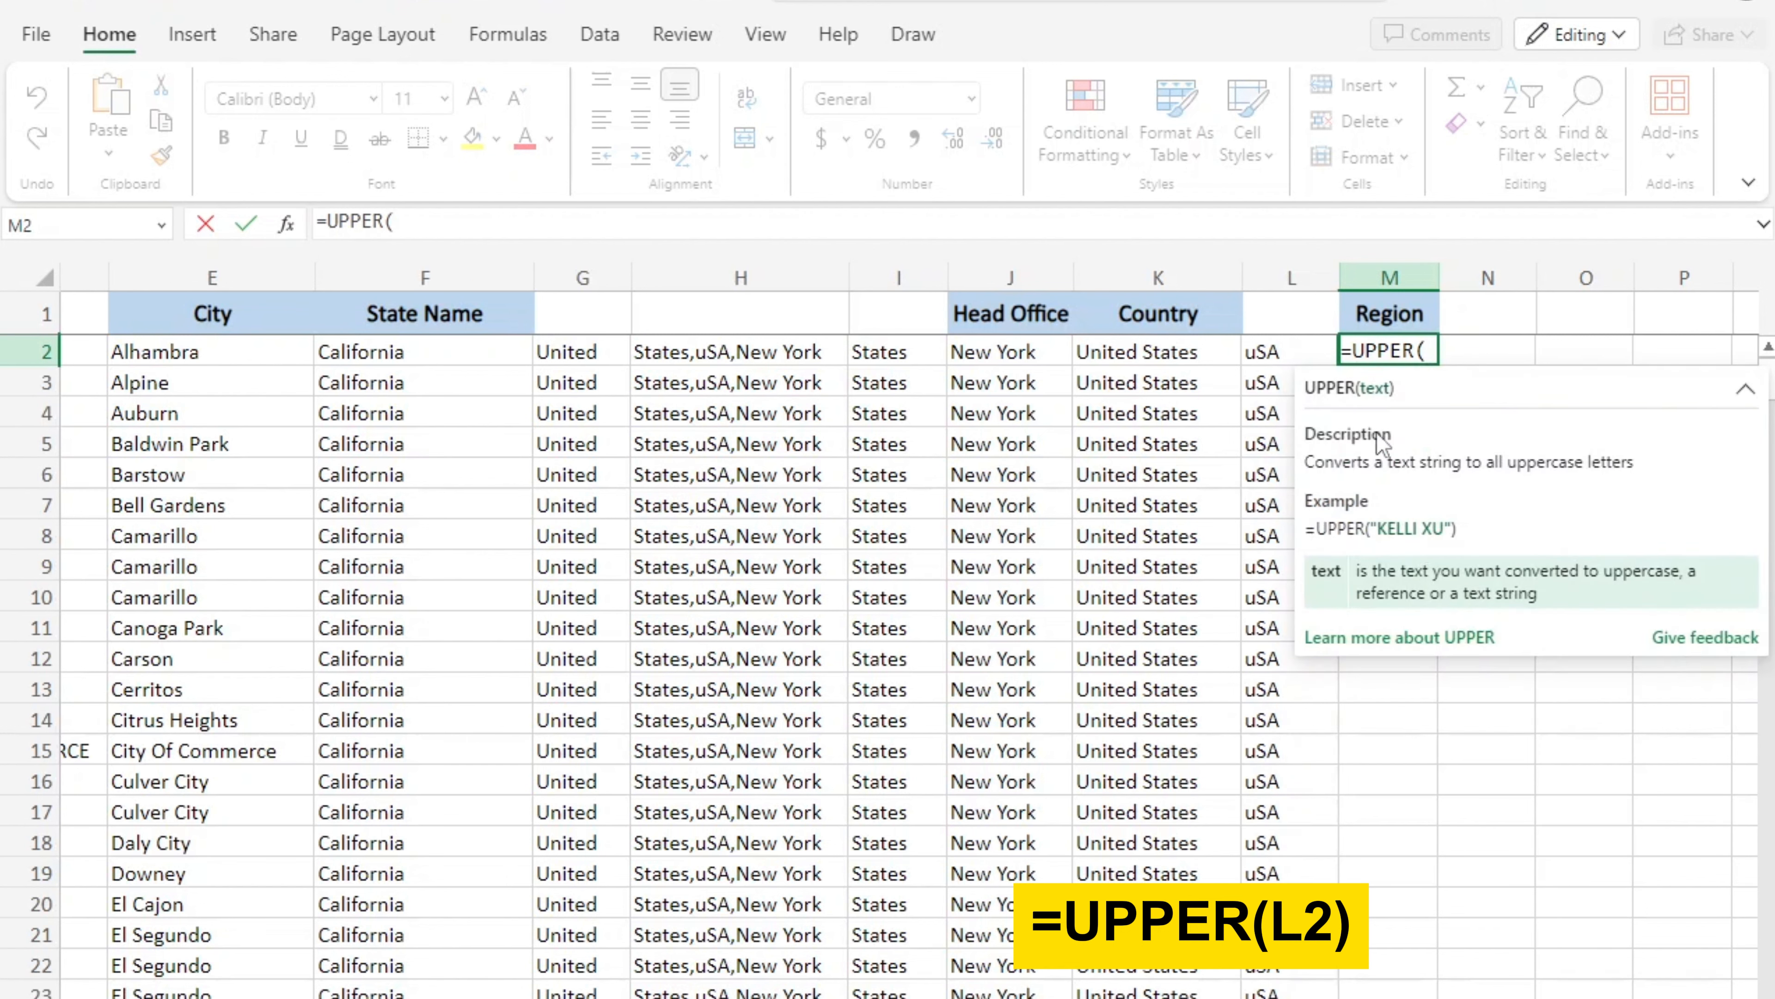
{"action": "left_click", "coordinate": [1293, 351]}
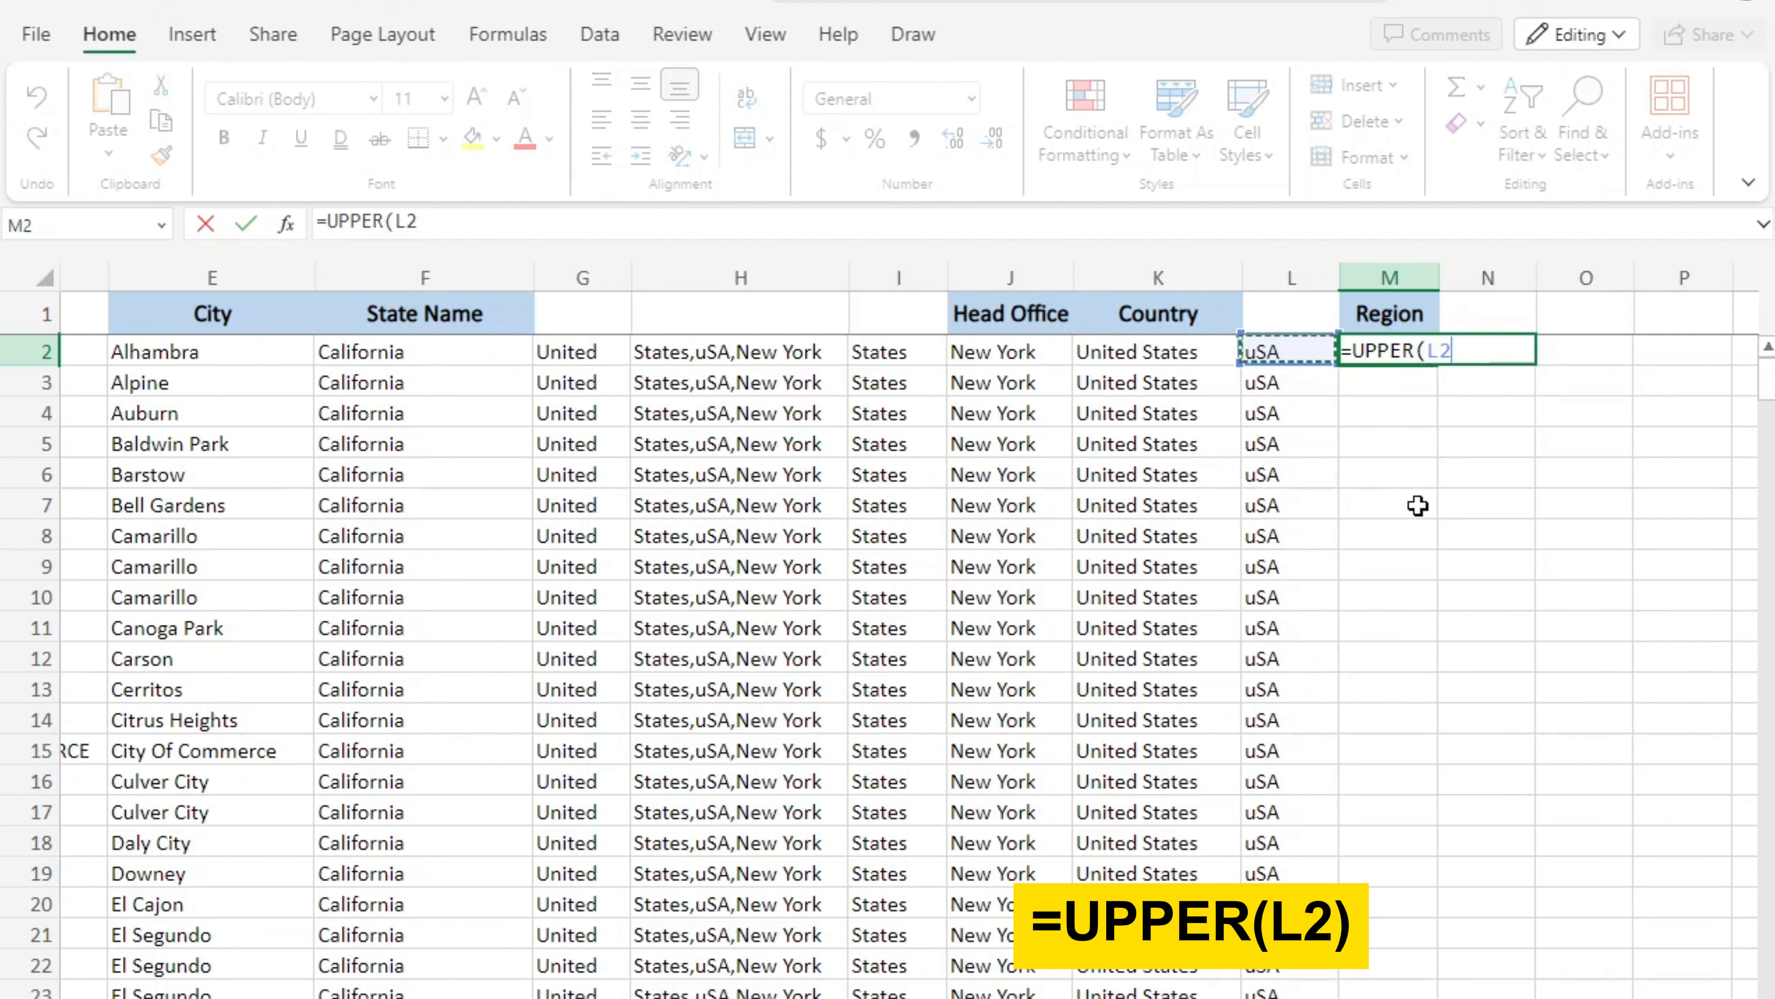
{"action": "key", "text": "Return"}
{"action": "left_click", "coordinate": [1426, 353]}
{"action": "left_click_drag", "start_coordinate": [1439, 366], "coordinate": [1398, 958]}
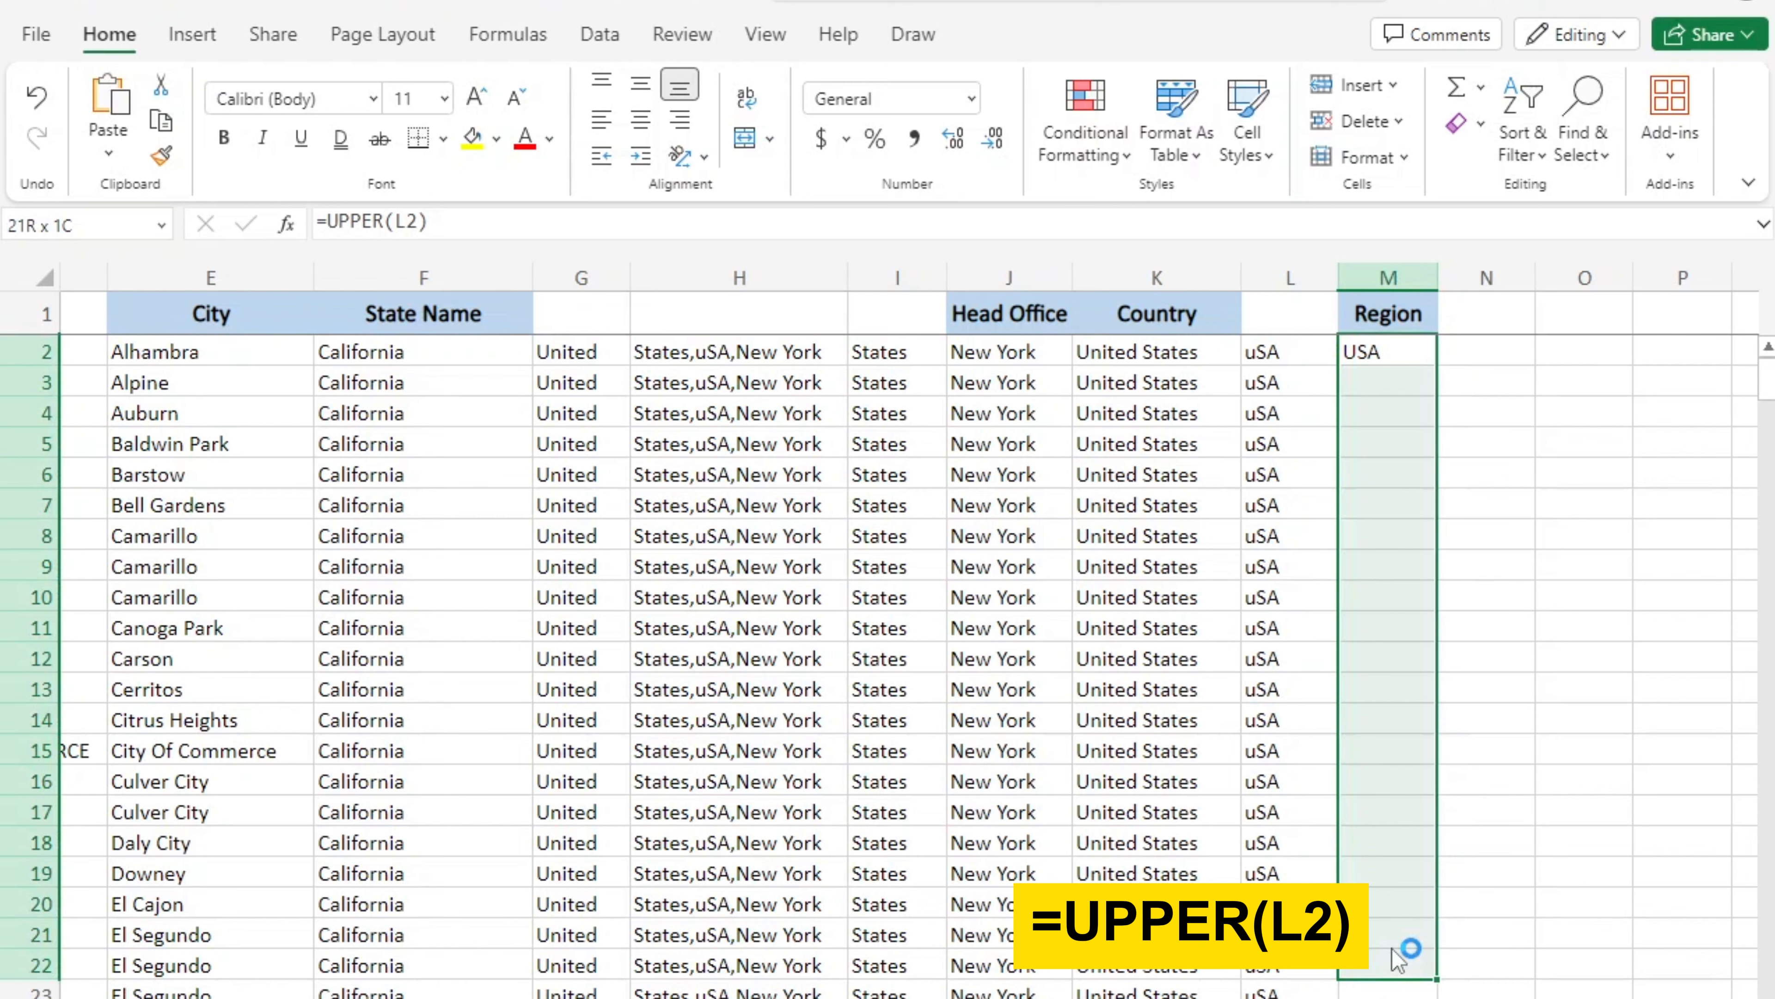
{"action": "left_click", "coordinate": [1573, 989]}
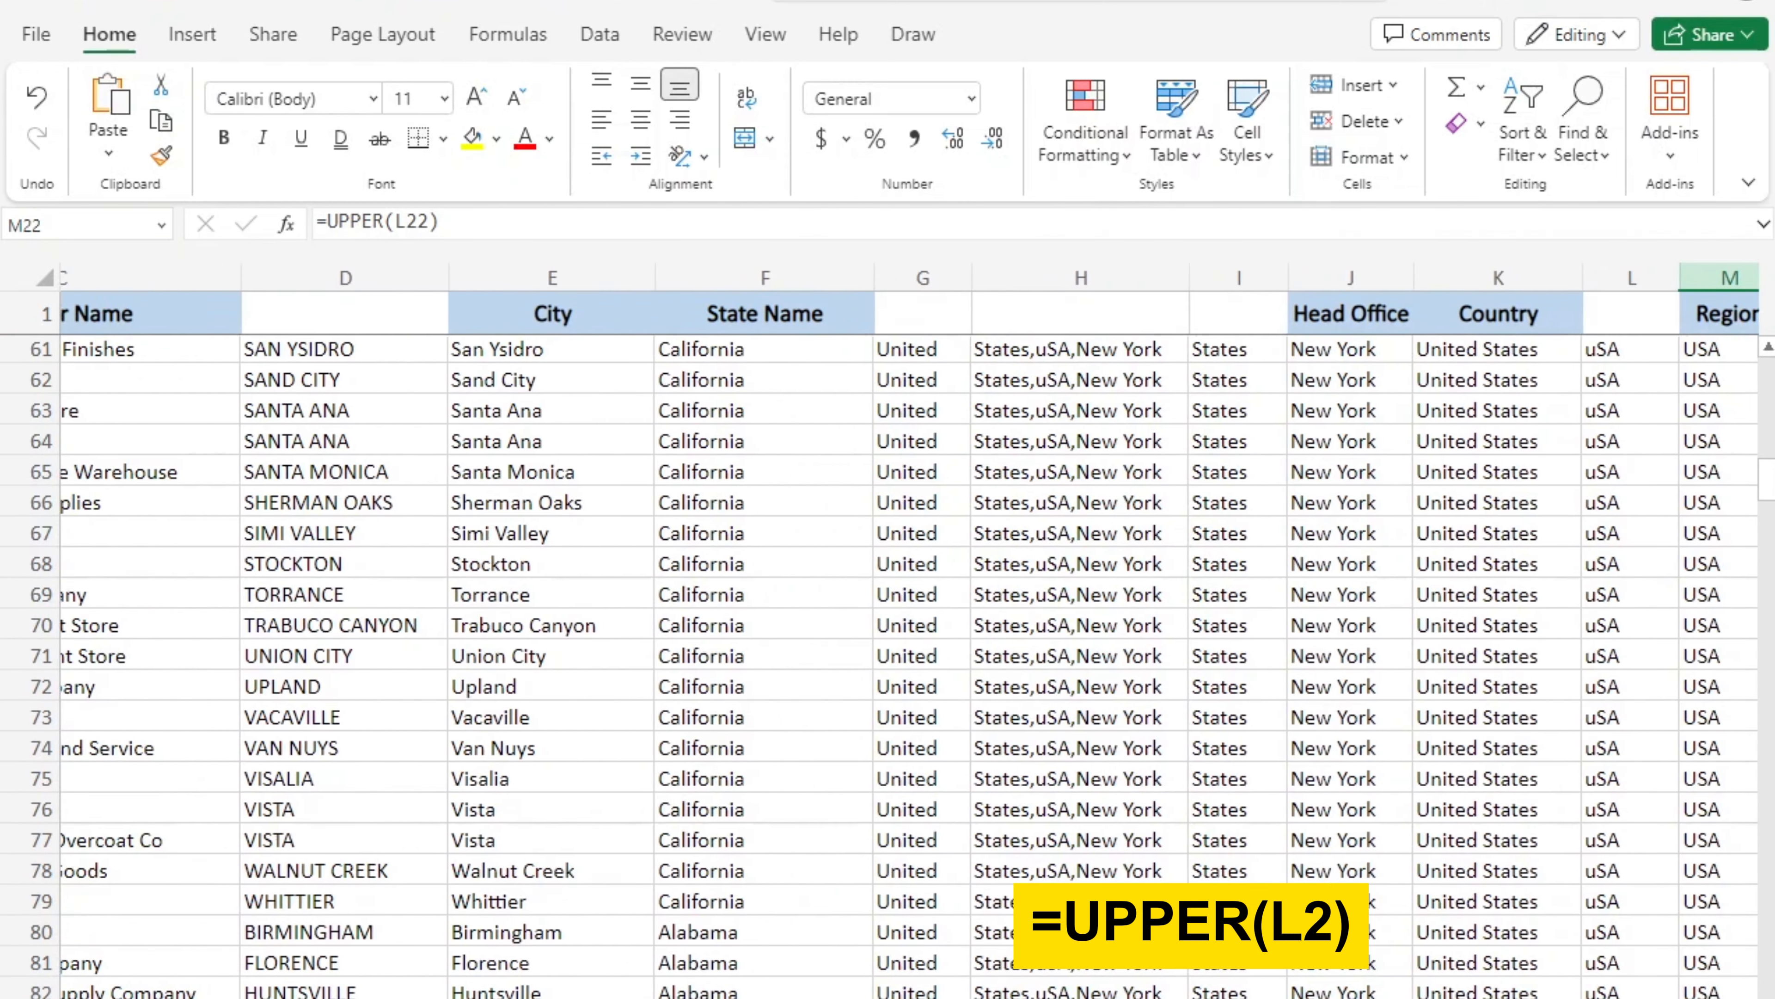
{"action": "scroll", "coordinate": [902, 629], "scroll_direction": "left", "scroll_amount": 3}
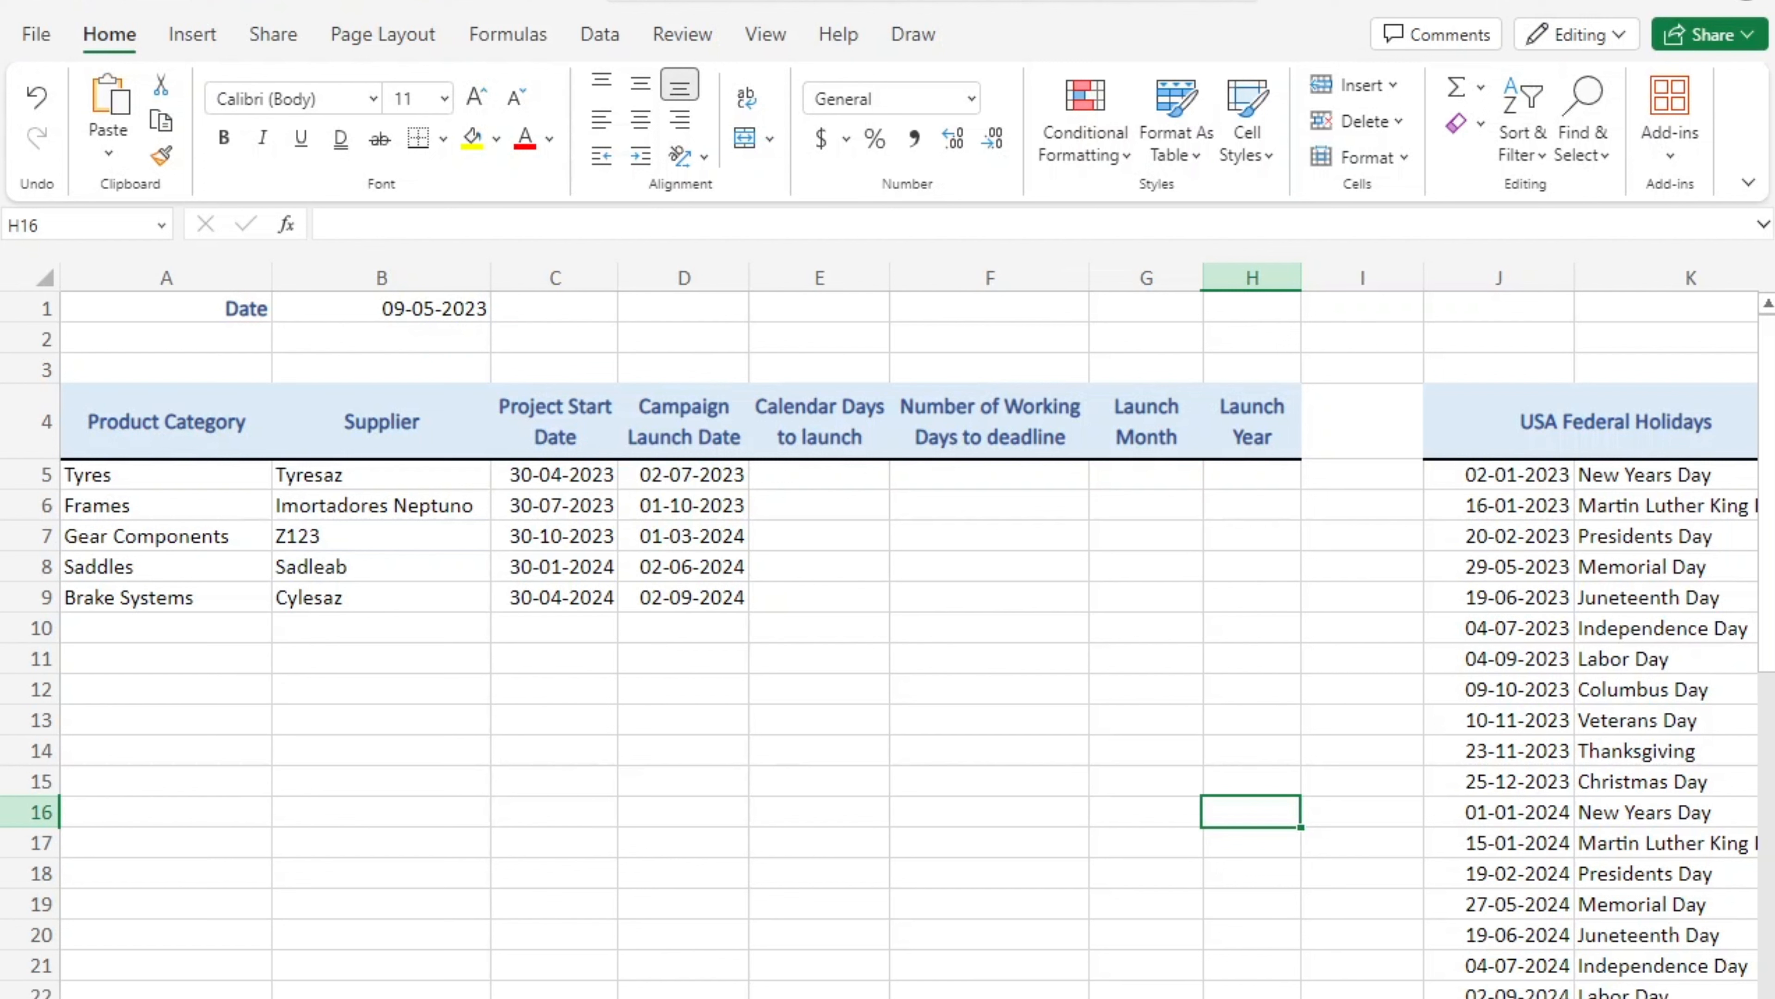
In the campaign launch sheet, enter =D5-$B$1 in E5 to calculate the calendar days to launch for Tyres.
{"action": "left_click", "coordinate": [811, 478]}
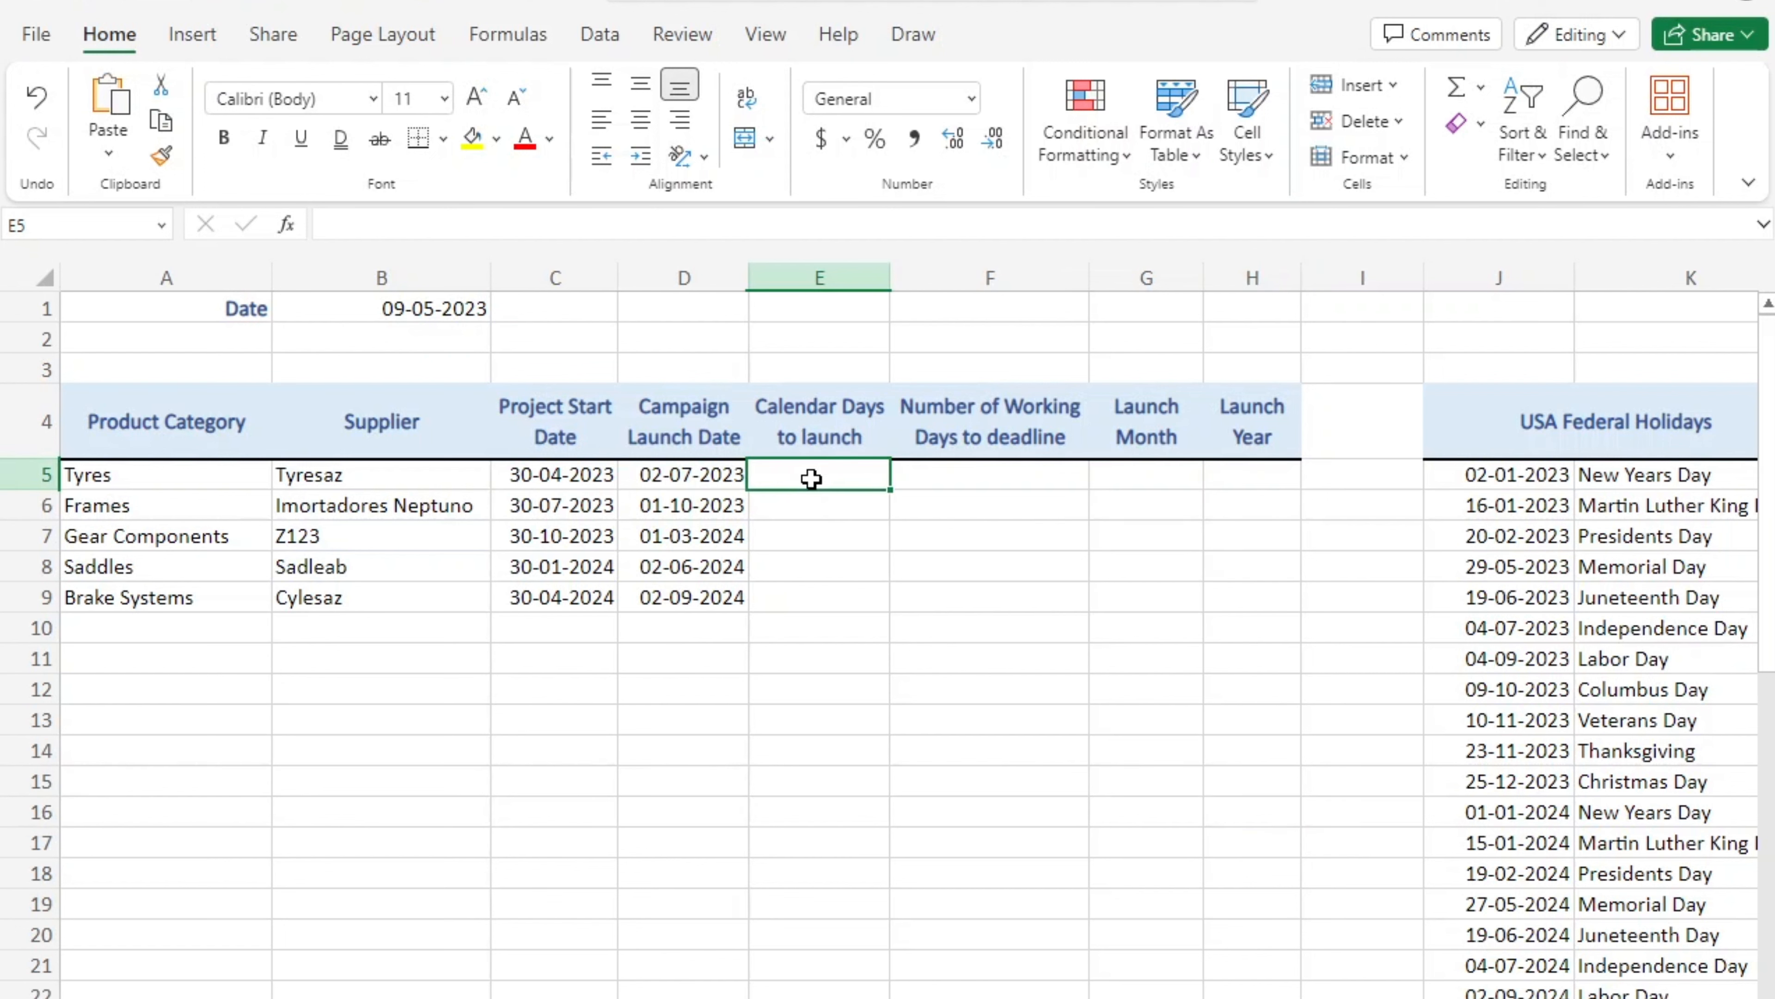
{"action": "type", "text": "="}
{"action": "left_click", "coordinate": [723, 475]}
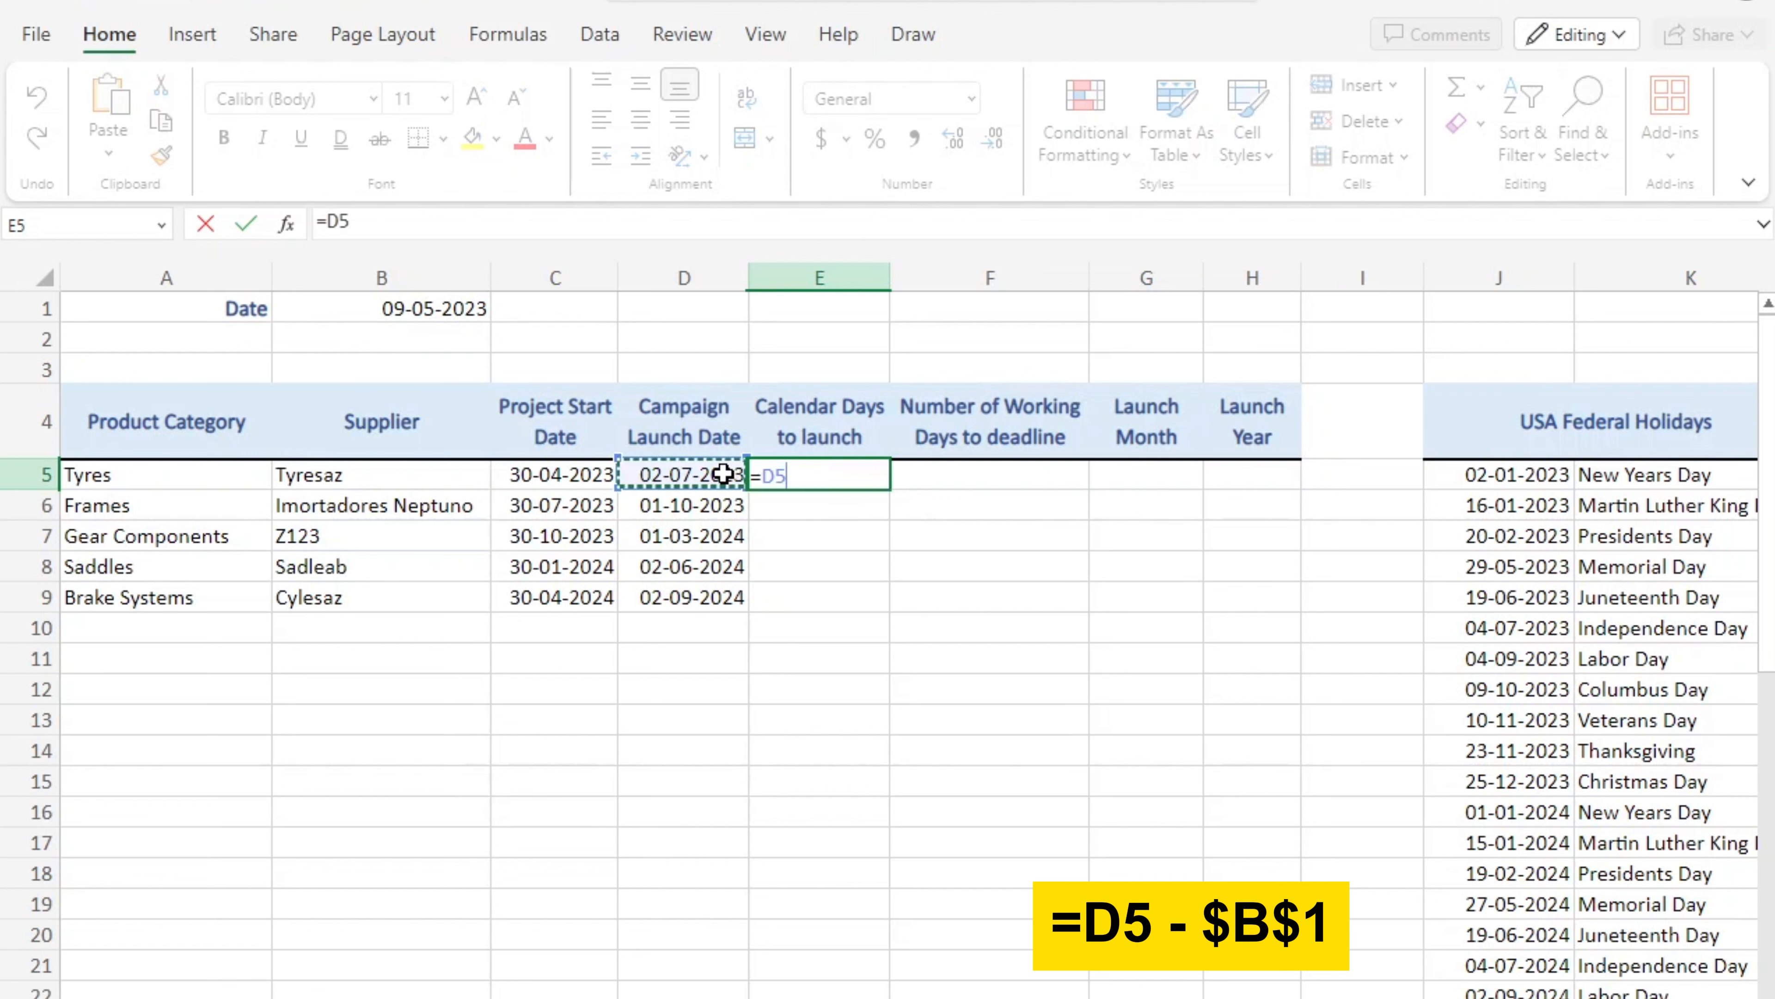
{"action": "type", "text": "-"}
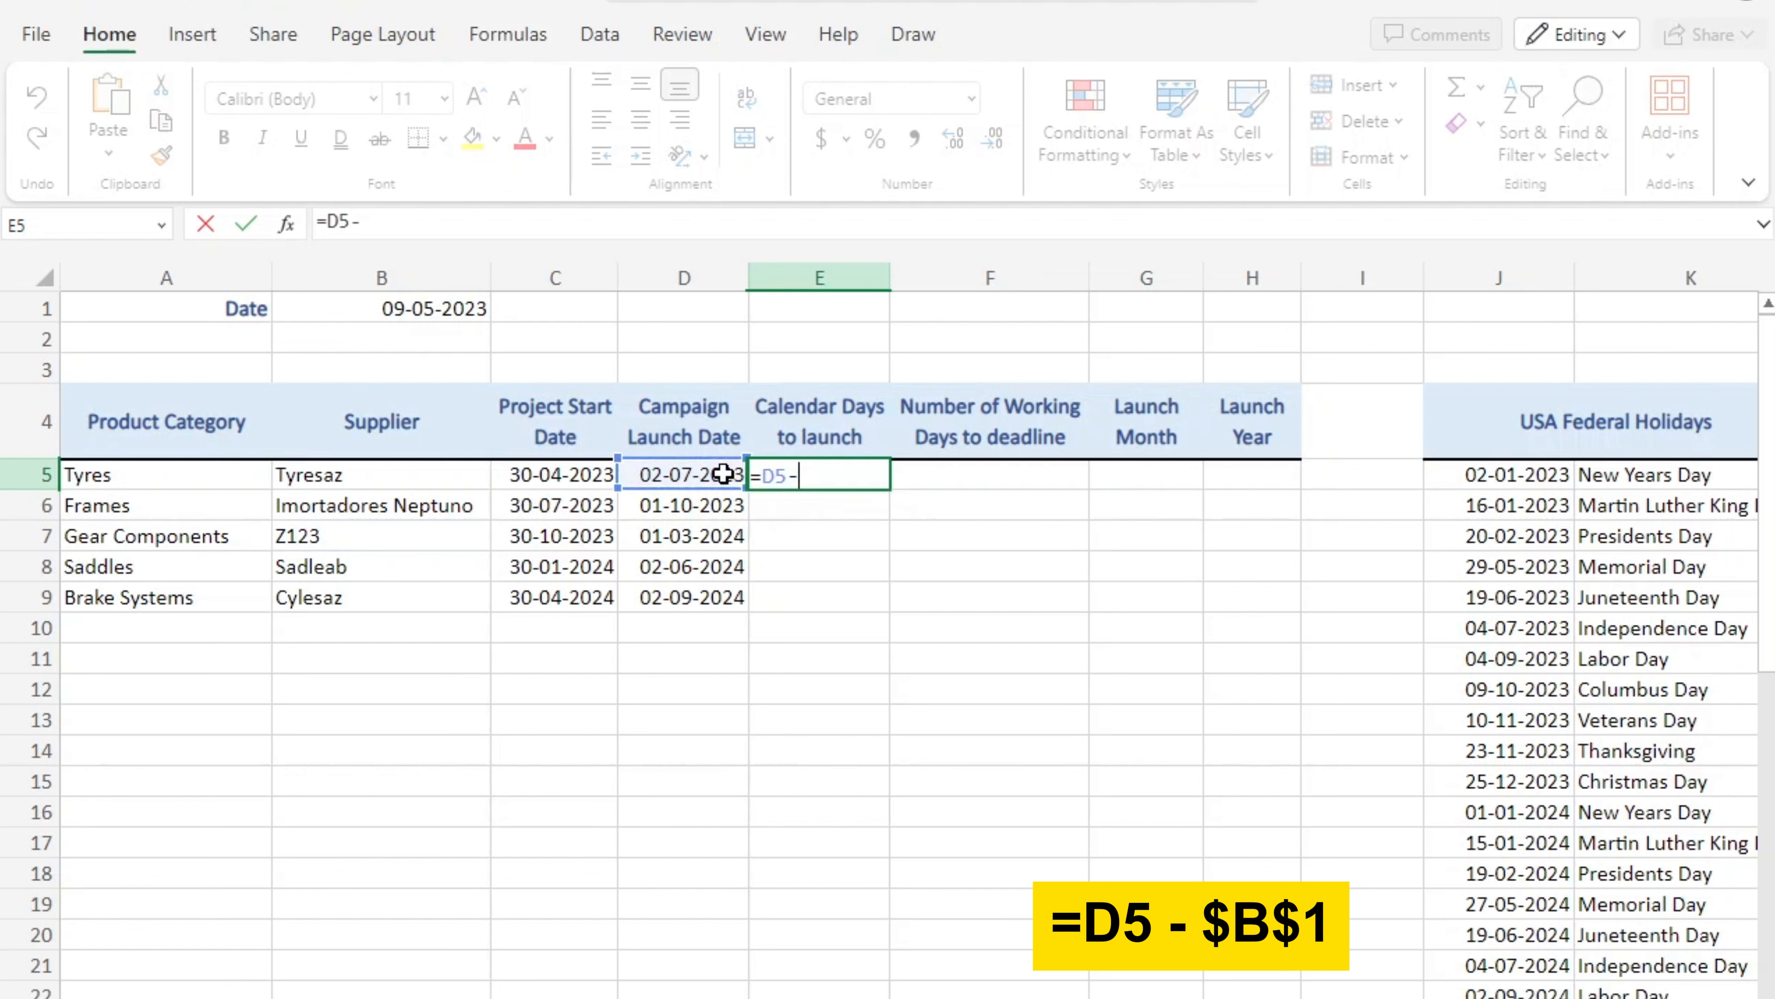
{"action": "left_click", "coordinate": [452, 311]}
{"action": "key", "text": "F4"}
{"action": "key", "text": "Return"}
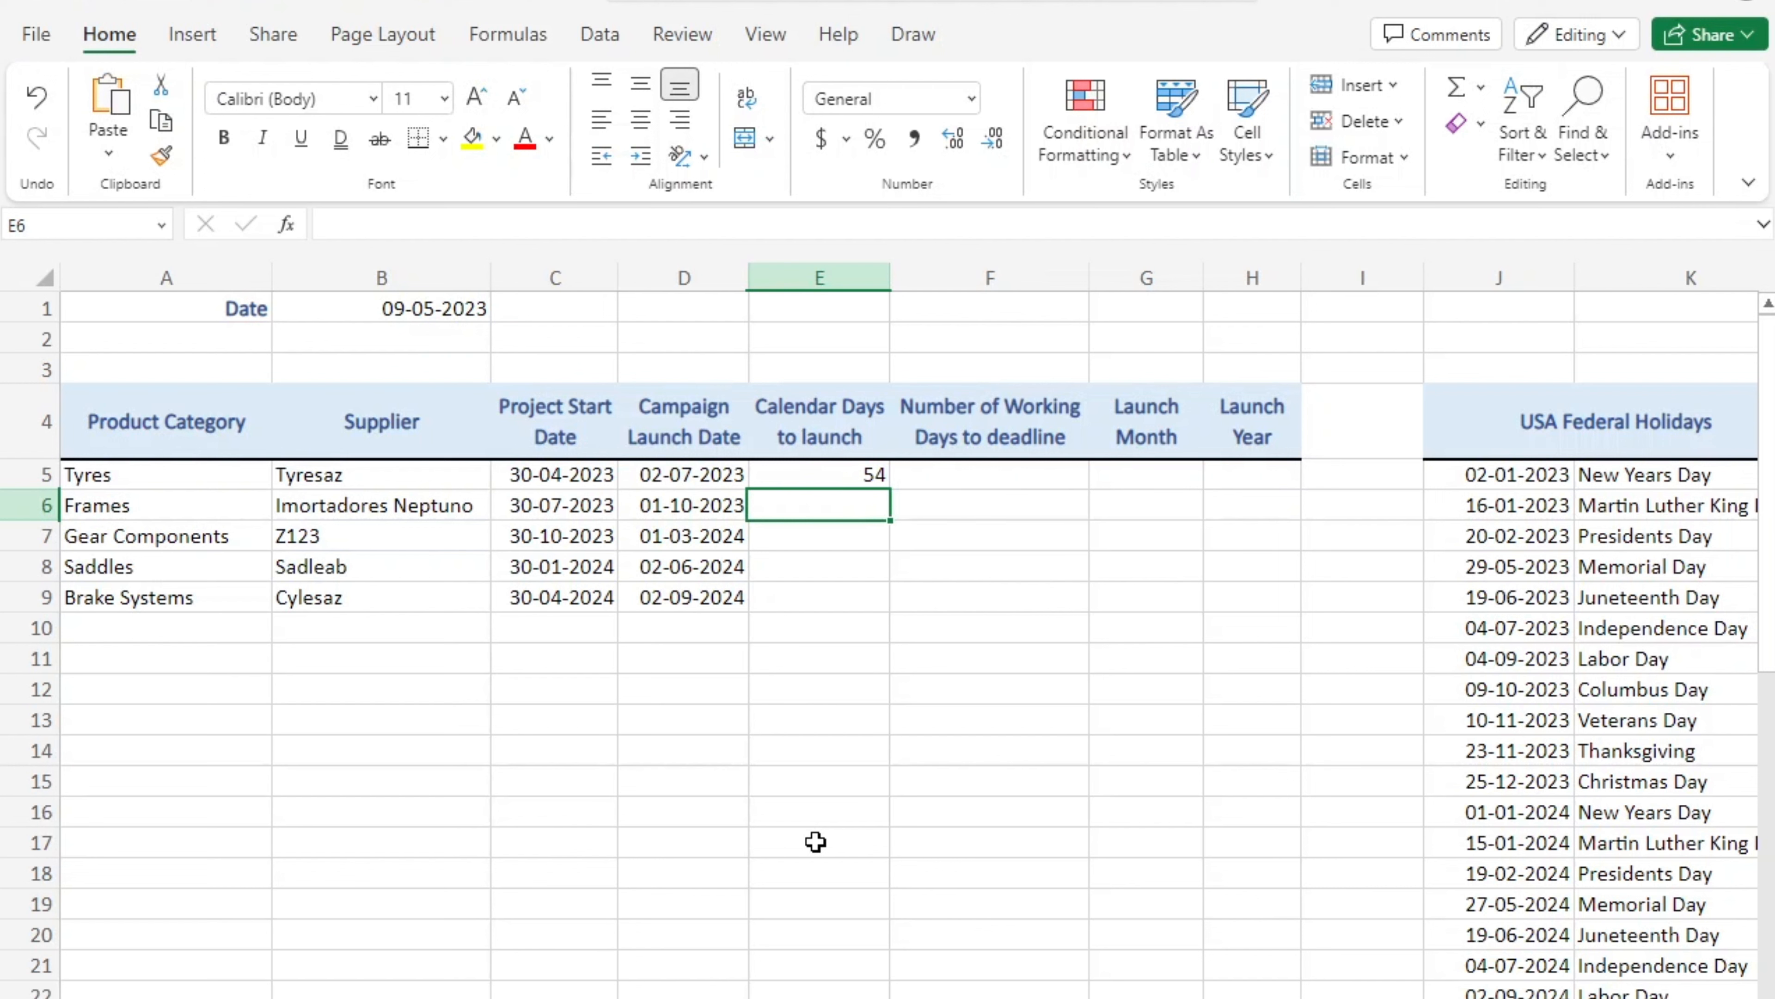
Enter =NETWORKDAYS($B$1,D5,$J$5:$J$26) in F5 to count the working days to the Tyres deadline, excluding federal holidays.
{"action": "left_click", "coordinate": [940, 467]}
{"action": "type", "text": "=NET"}
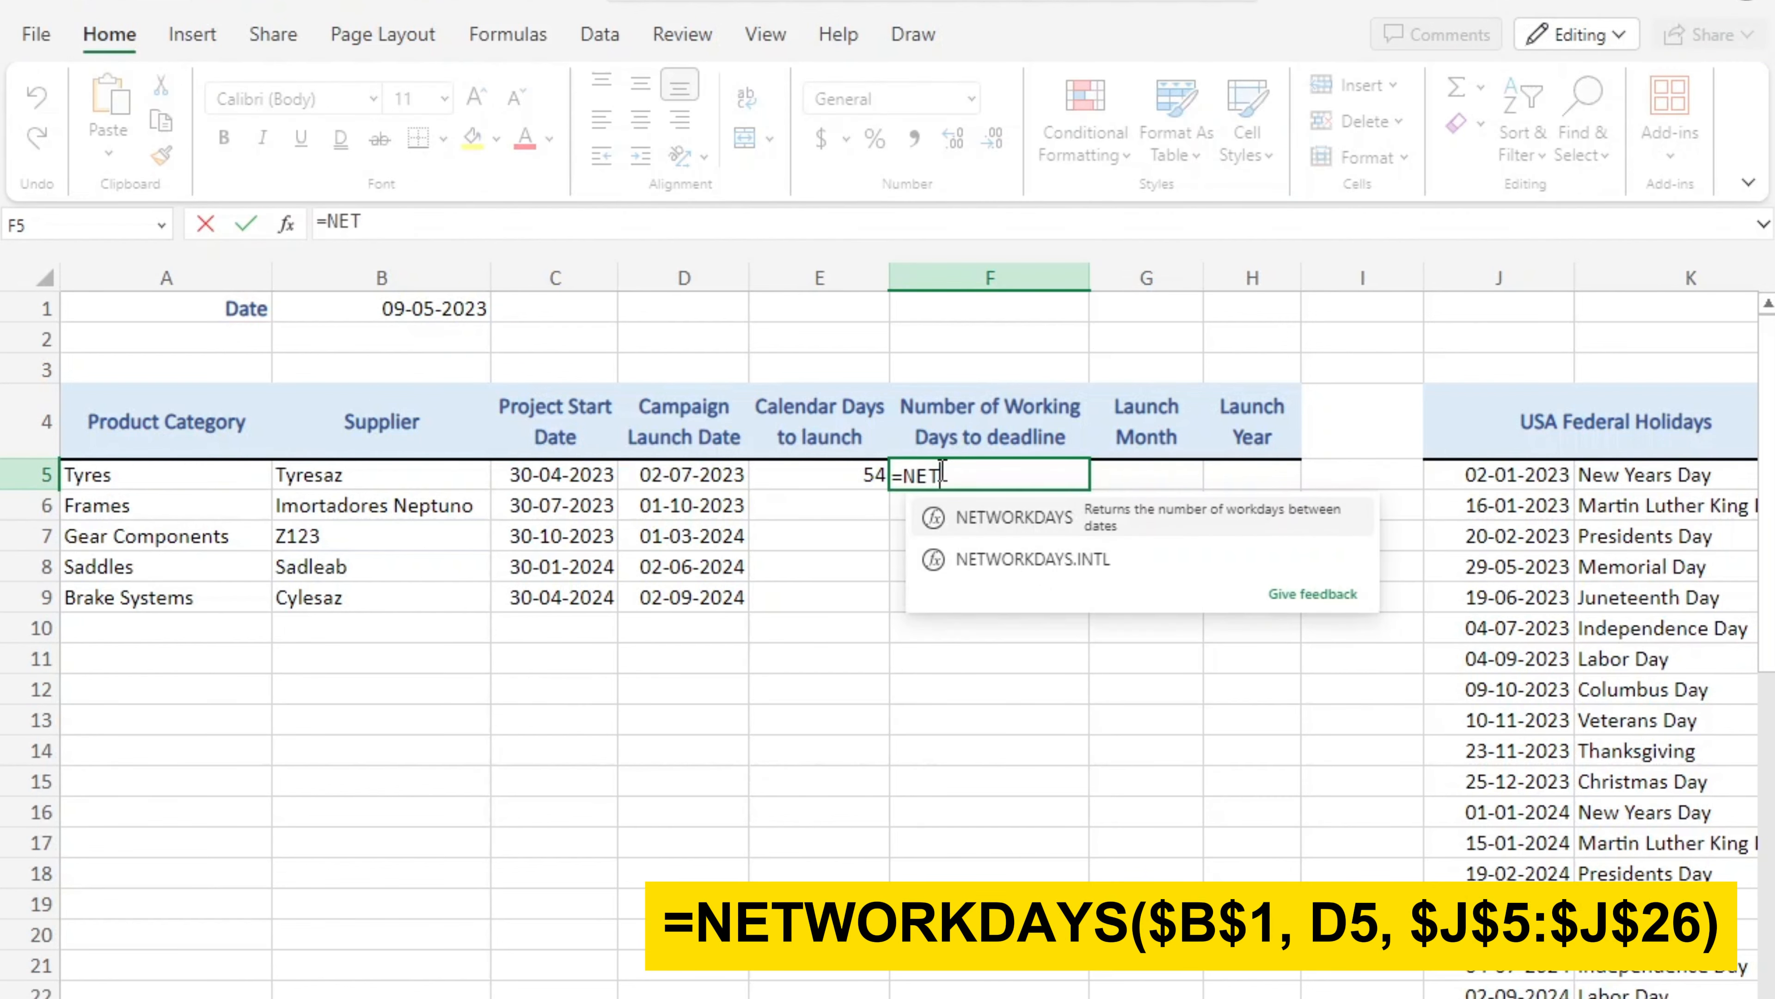
{"action": "type", "text": "WORKDAYS("}
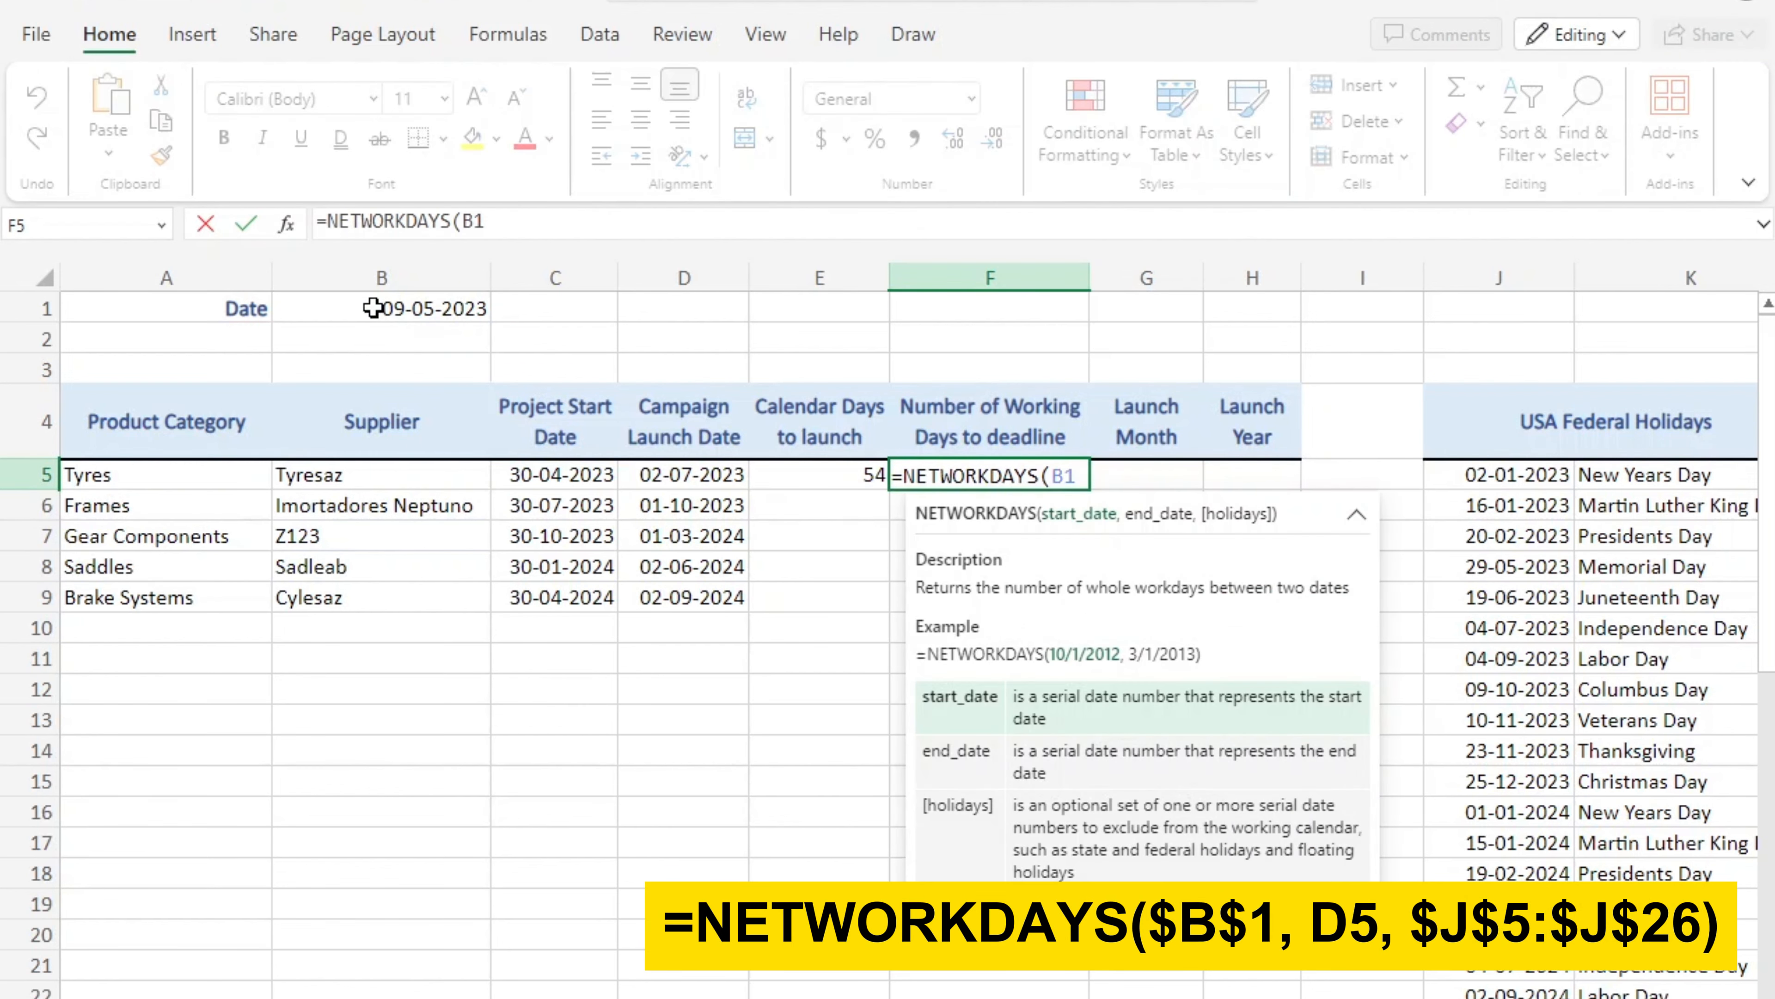
{"action": "left_click", "coordinate": [373, 308]}
{"action": "key", "text": "F4"}
{"action": "type", "text": ","}
{"action": "left_click", "coordinate": [699, 475]}
{"action": "type", "text": ","}
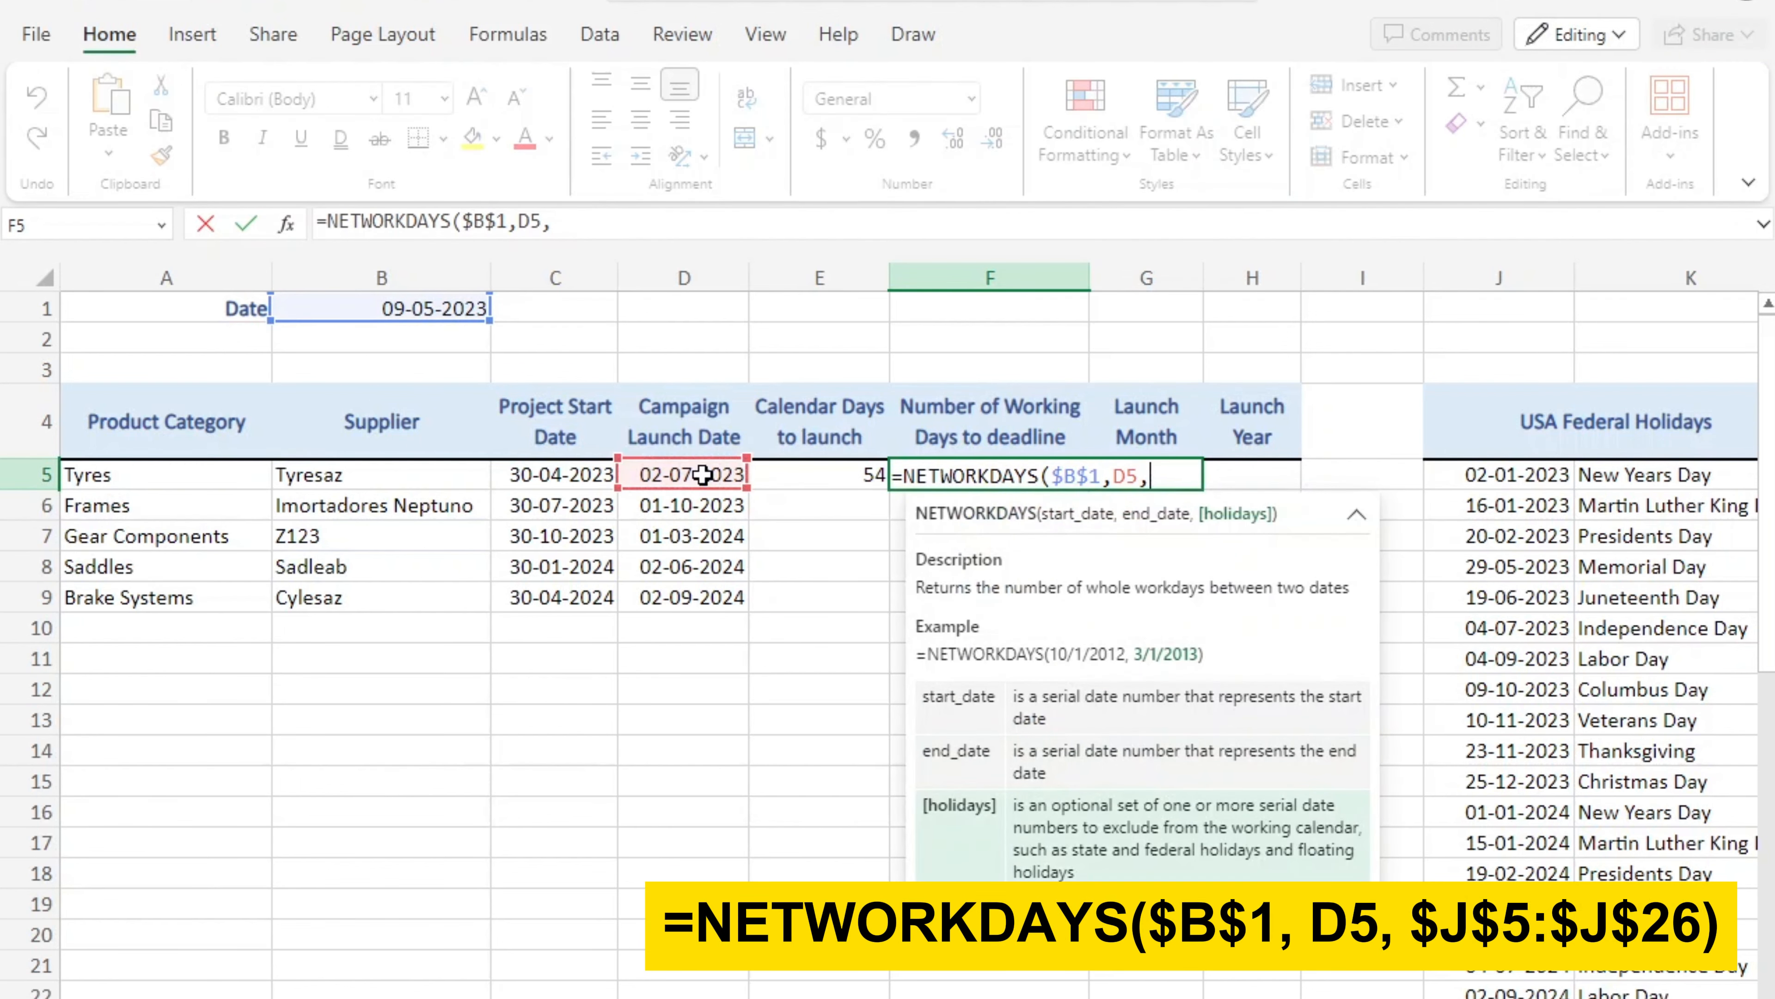
{"action": "left_click", "coordinate": [1500, 477]}
{"action": "key", "text": "F4"}
{"action": "scroll", "coordinate": [1522, 739], "scroll_direction": "down", "scroll_amount": 3}
{"action": "left_click", "coordinate": [1502, 701], "text": "shift"}
{"action": "key", "text": "F4"}
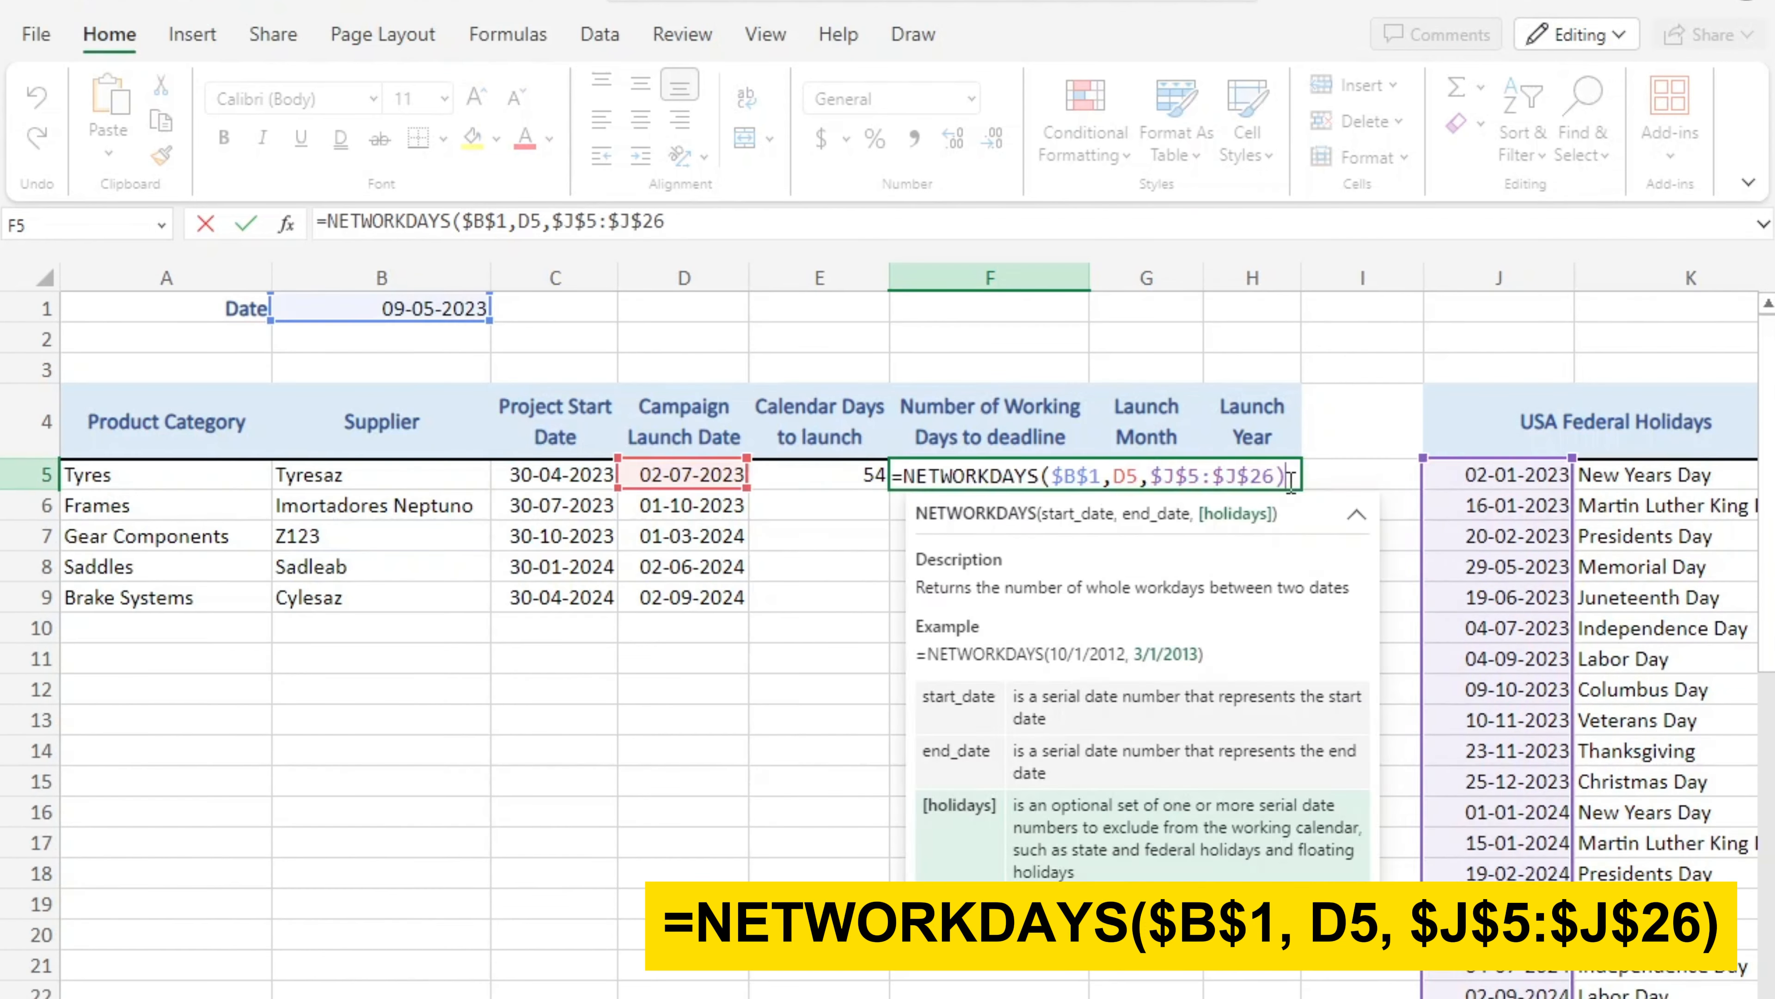
{"action": "key", "text": "Return"}
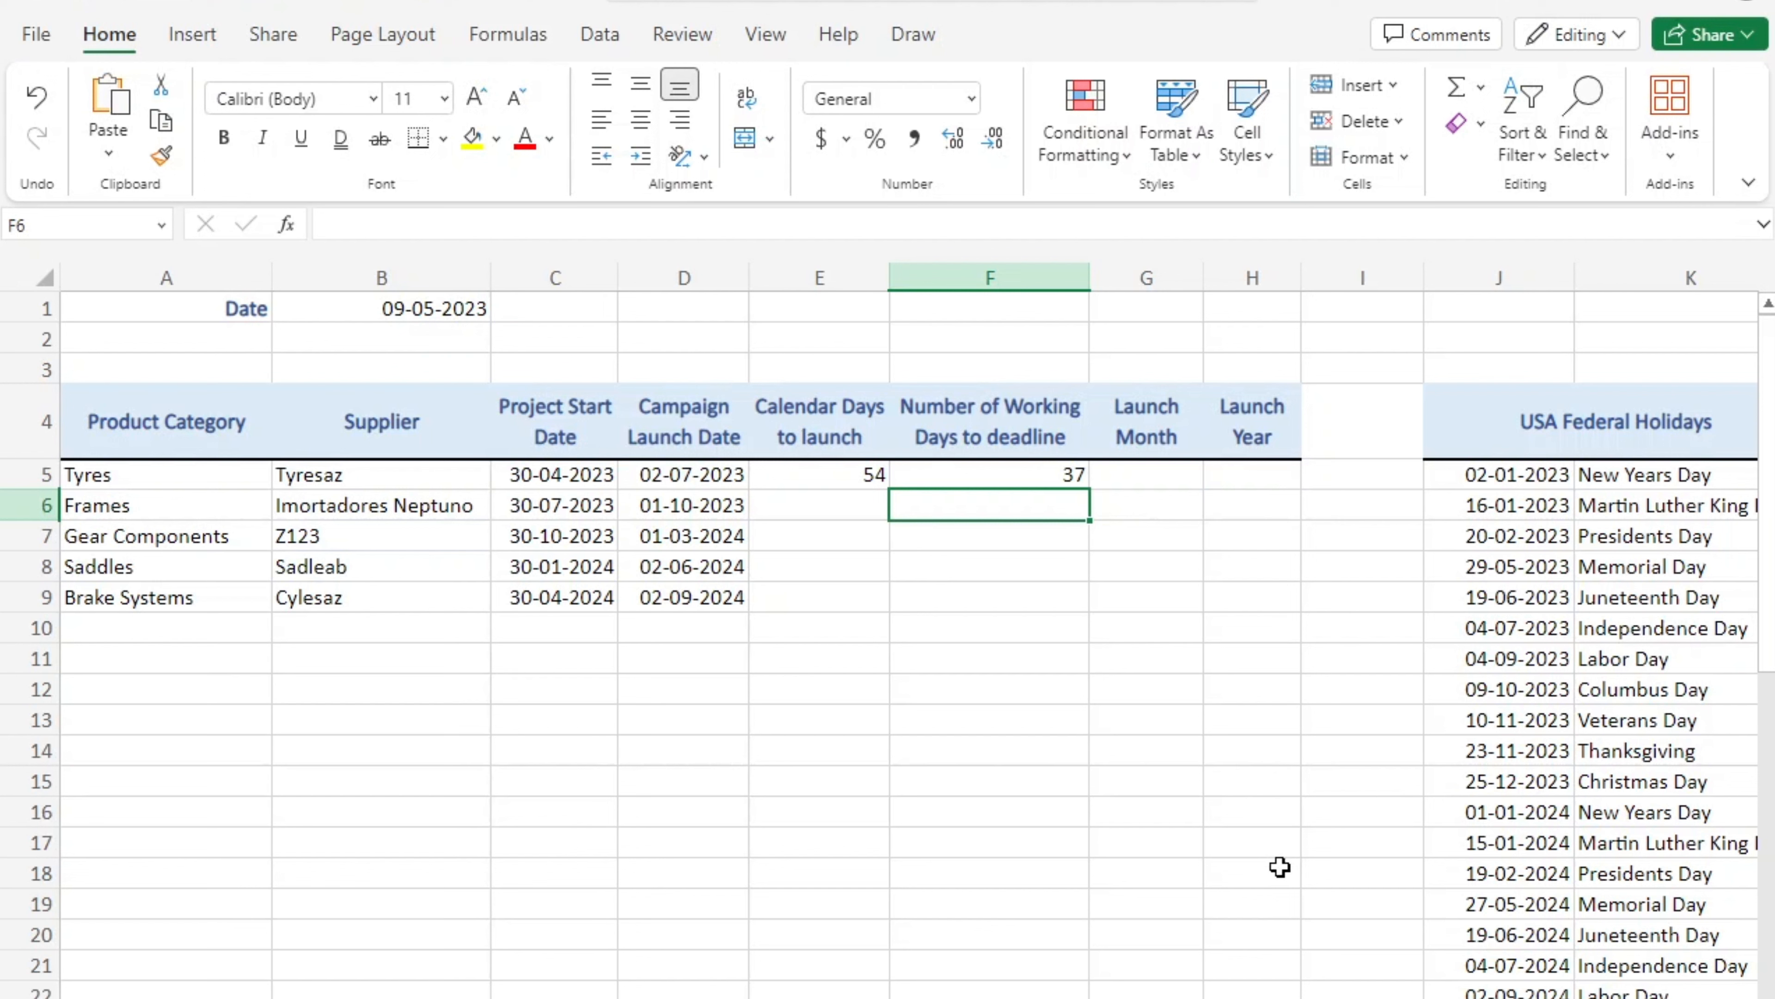
Enter =MONTH(D5) in G5 to extract the launch month for Tyres.
{"action": "left_click", "coordinate": [1158, 478]}
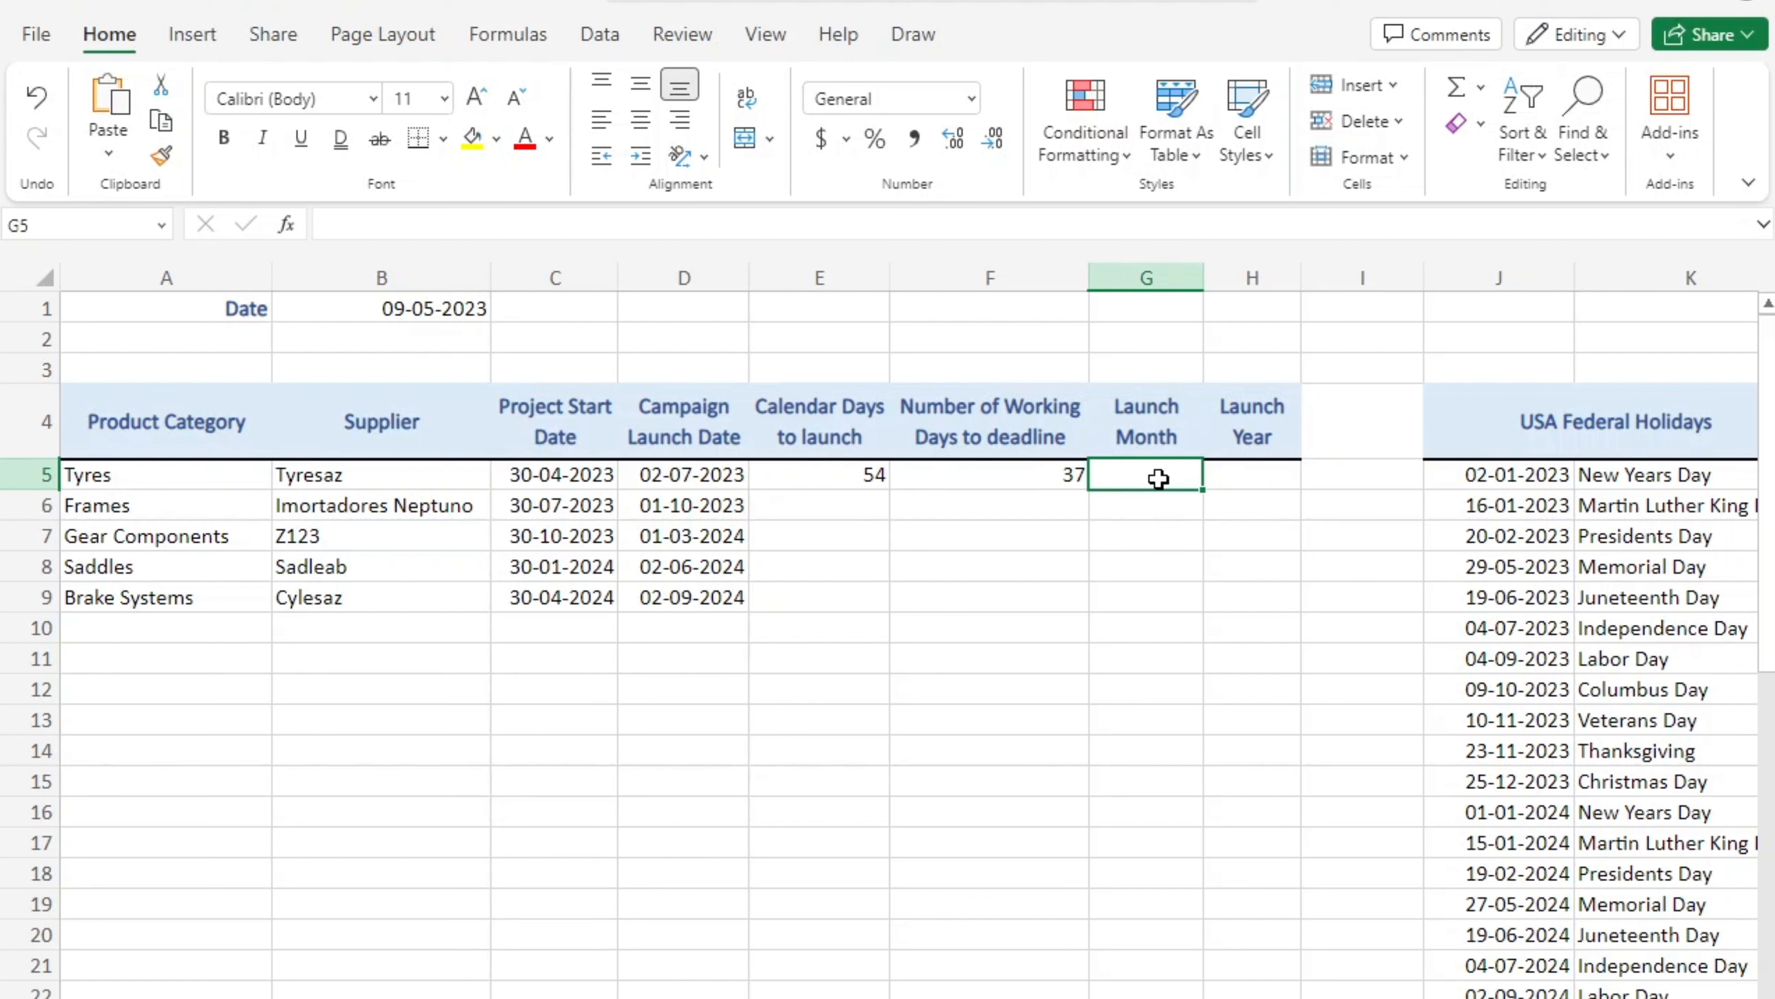
{"action": "type", "text": "=MO"}
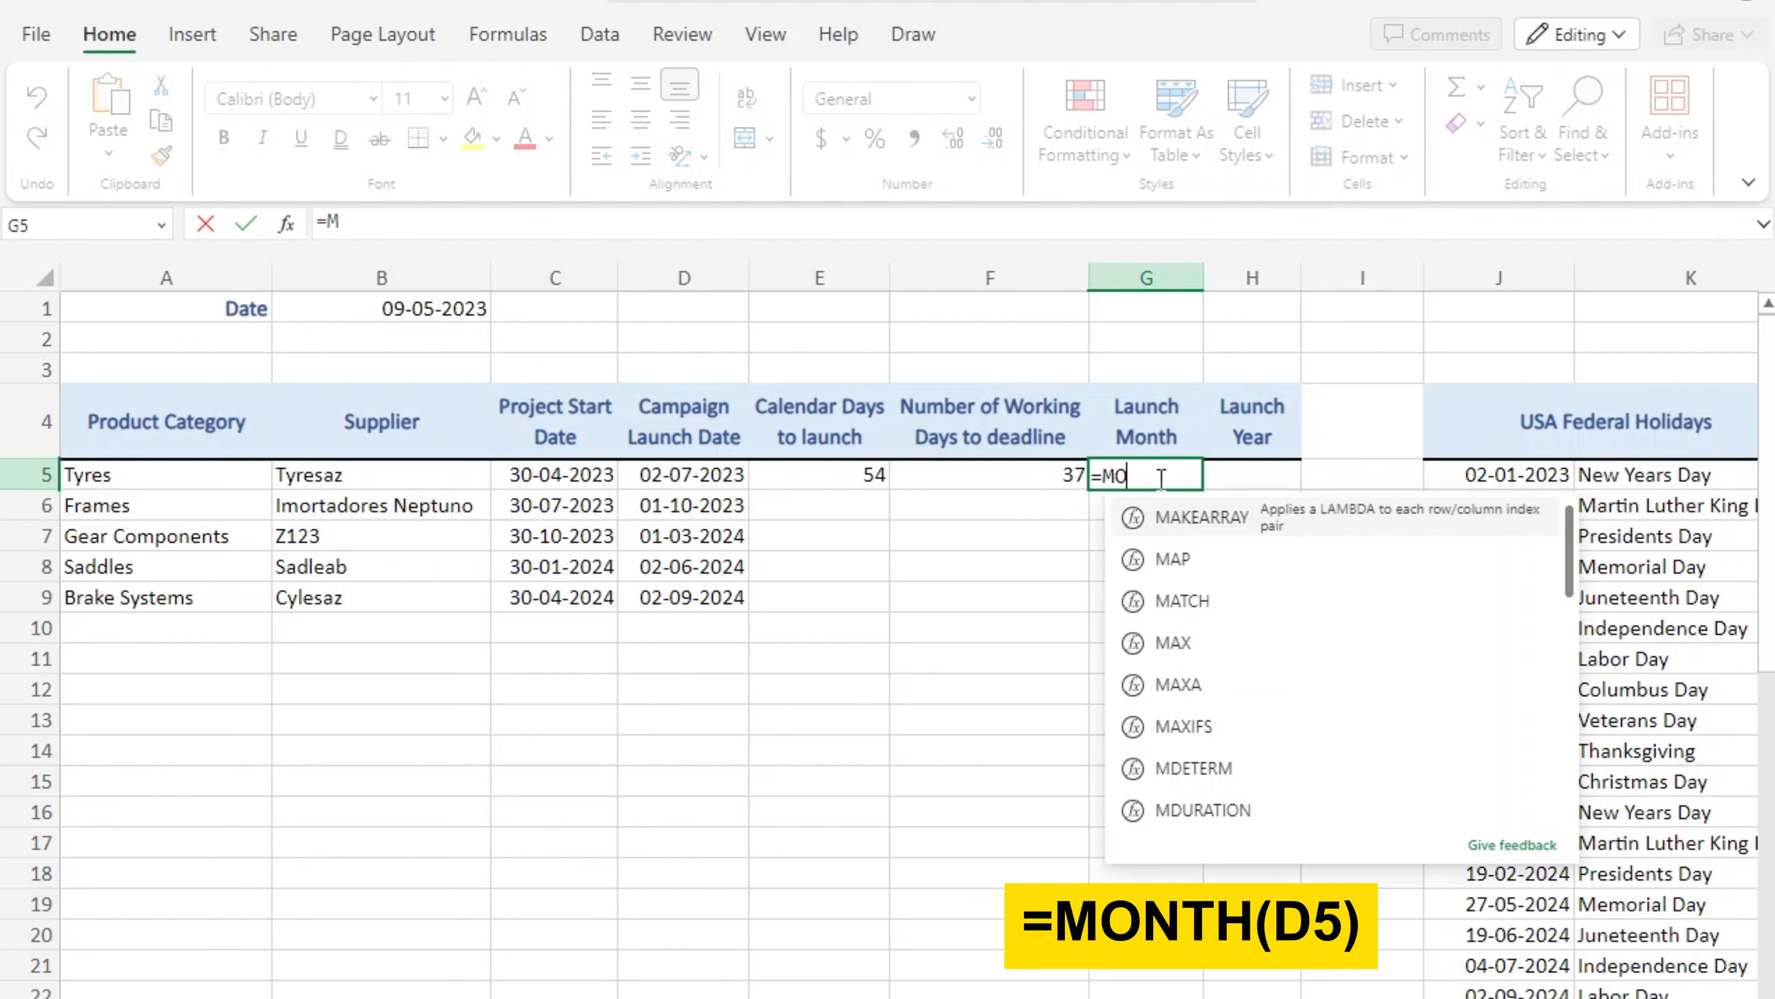
{"action": "type", "text": "NTH("}
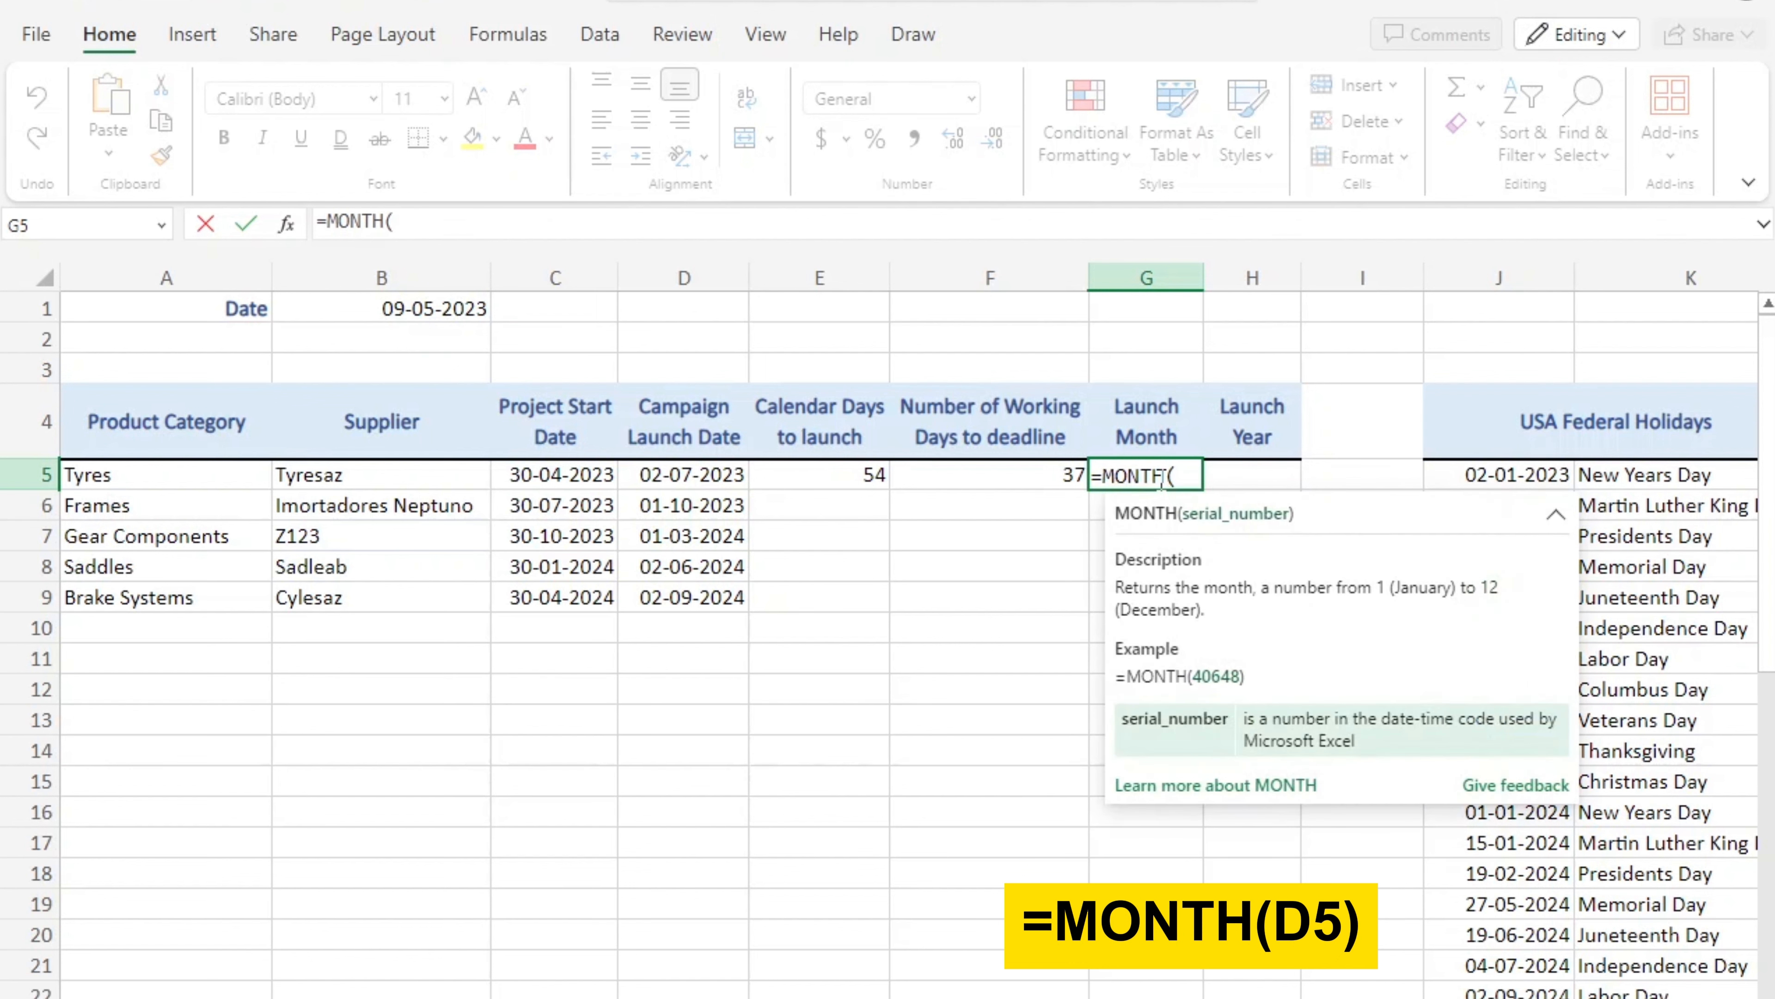
{"action": "left_click", "coordinate": [657, 477]}
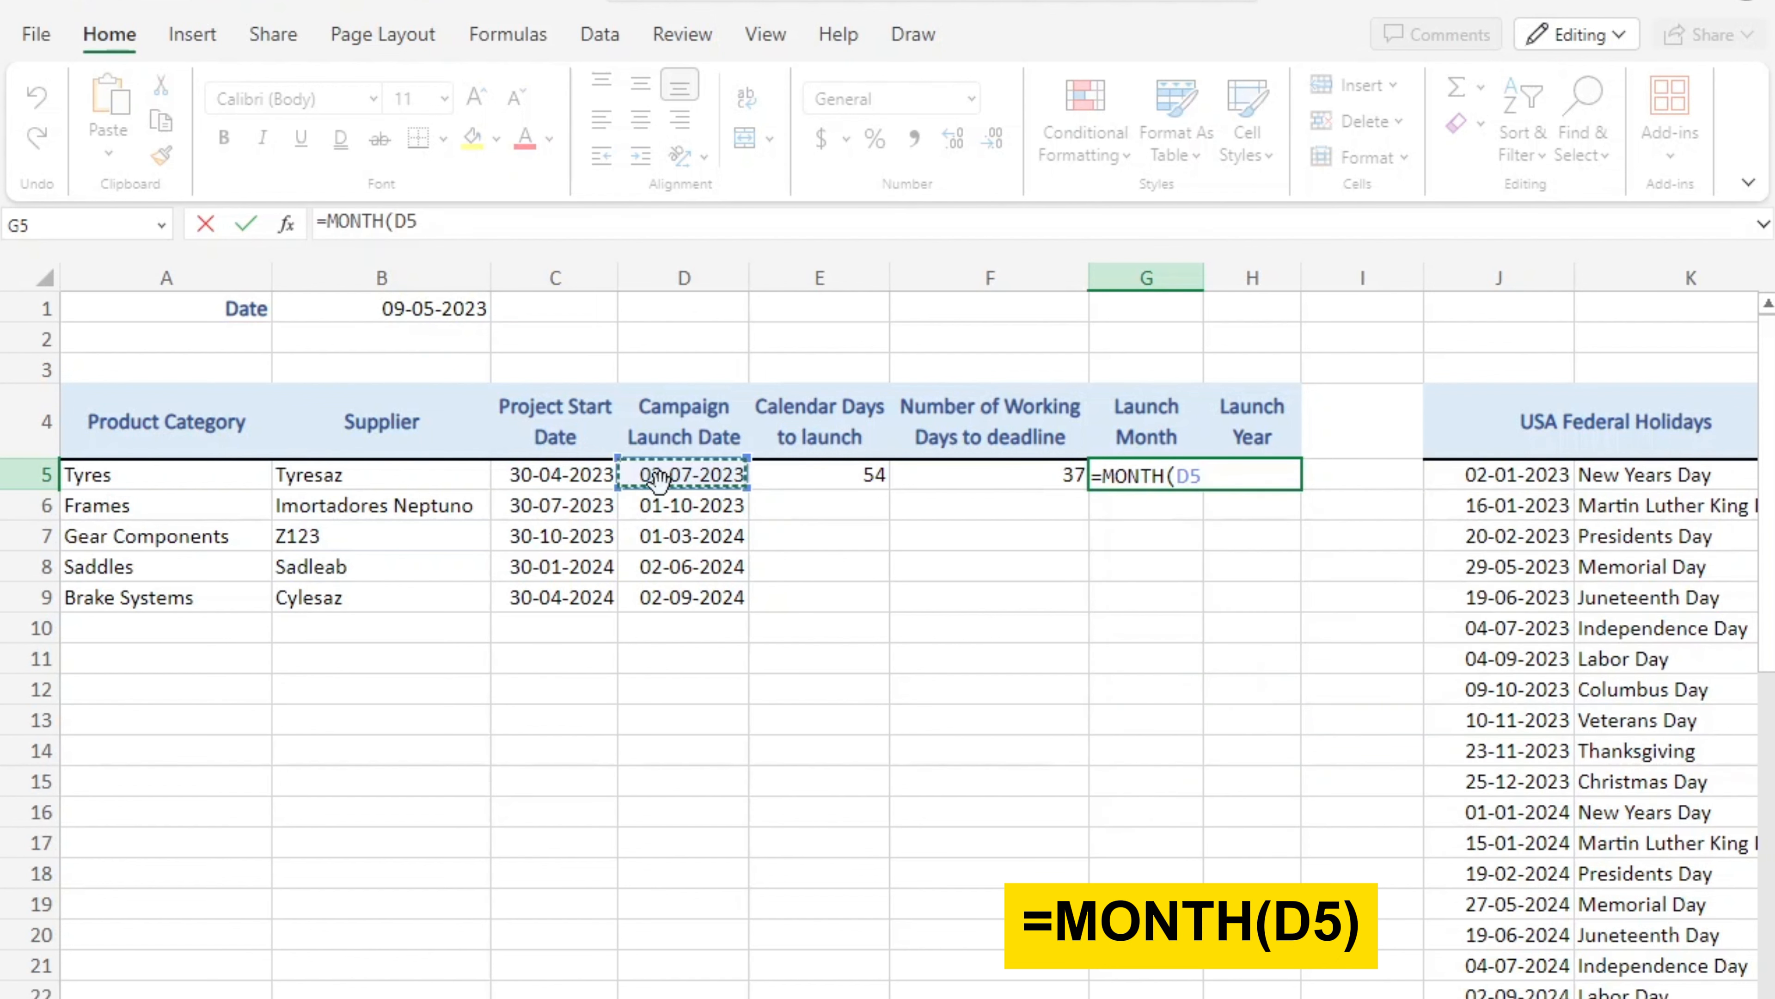
{"action": "type", "text": ")"}
{"action": "key", "text": "Return"}
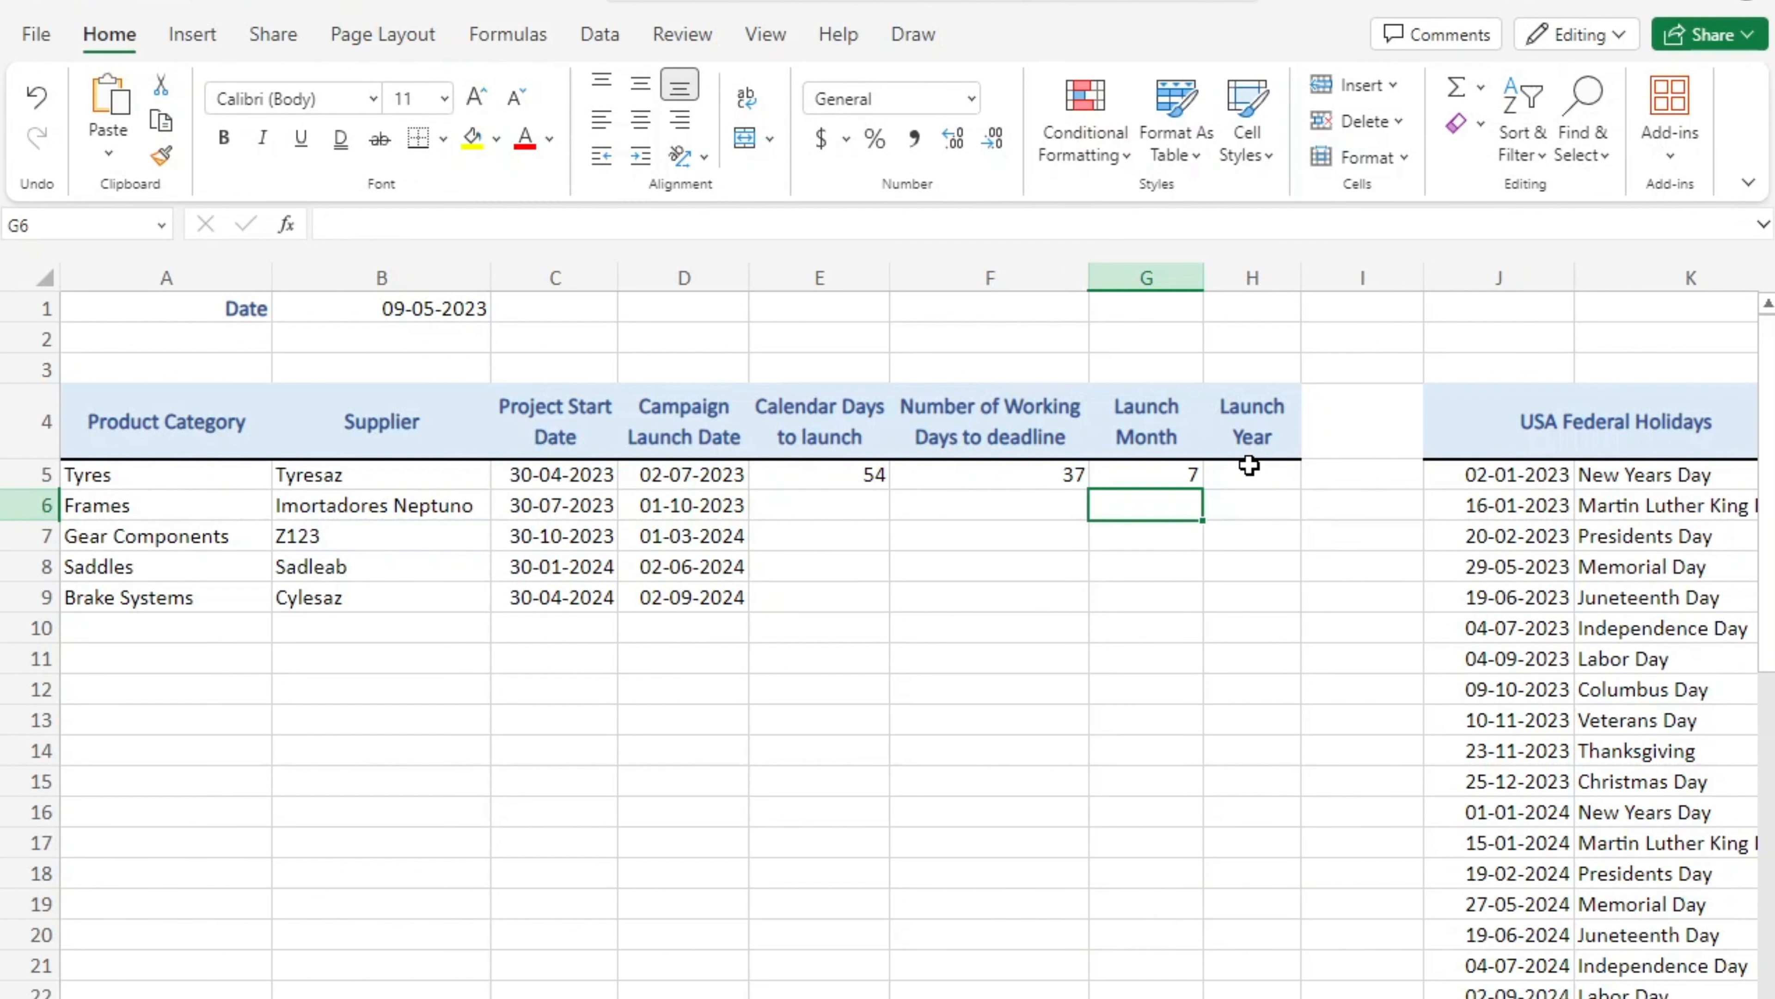
Enter =YEAR(D5) in H5 to extract the launch year for Tyres.
{"action": "left_click", "coordinate": [1250, 480]}
{"action": "type", "text": "=YEA"}
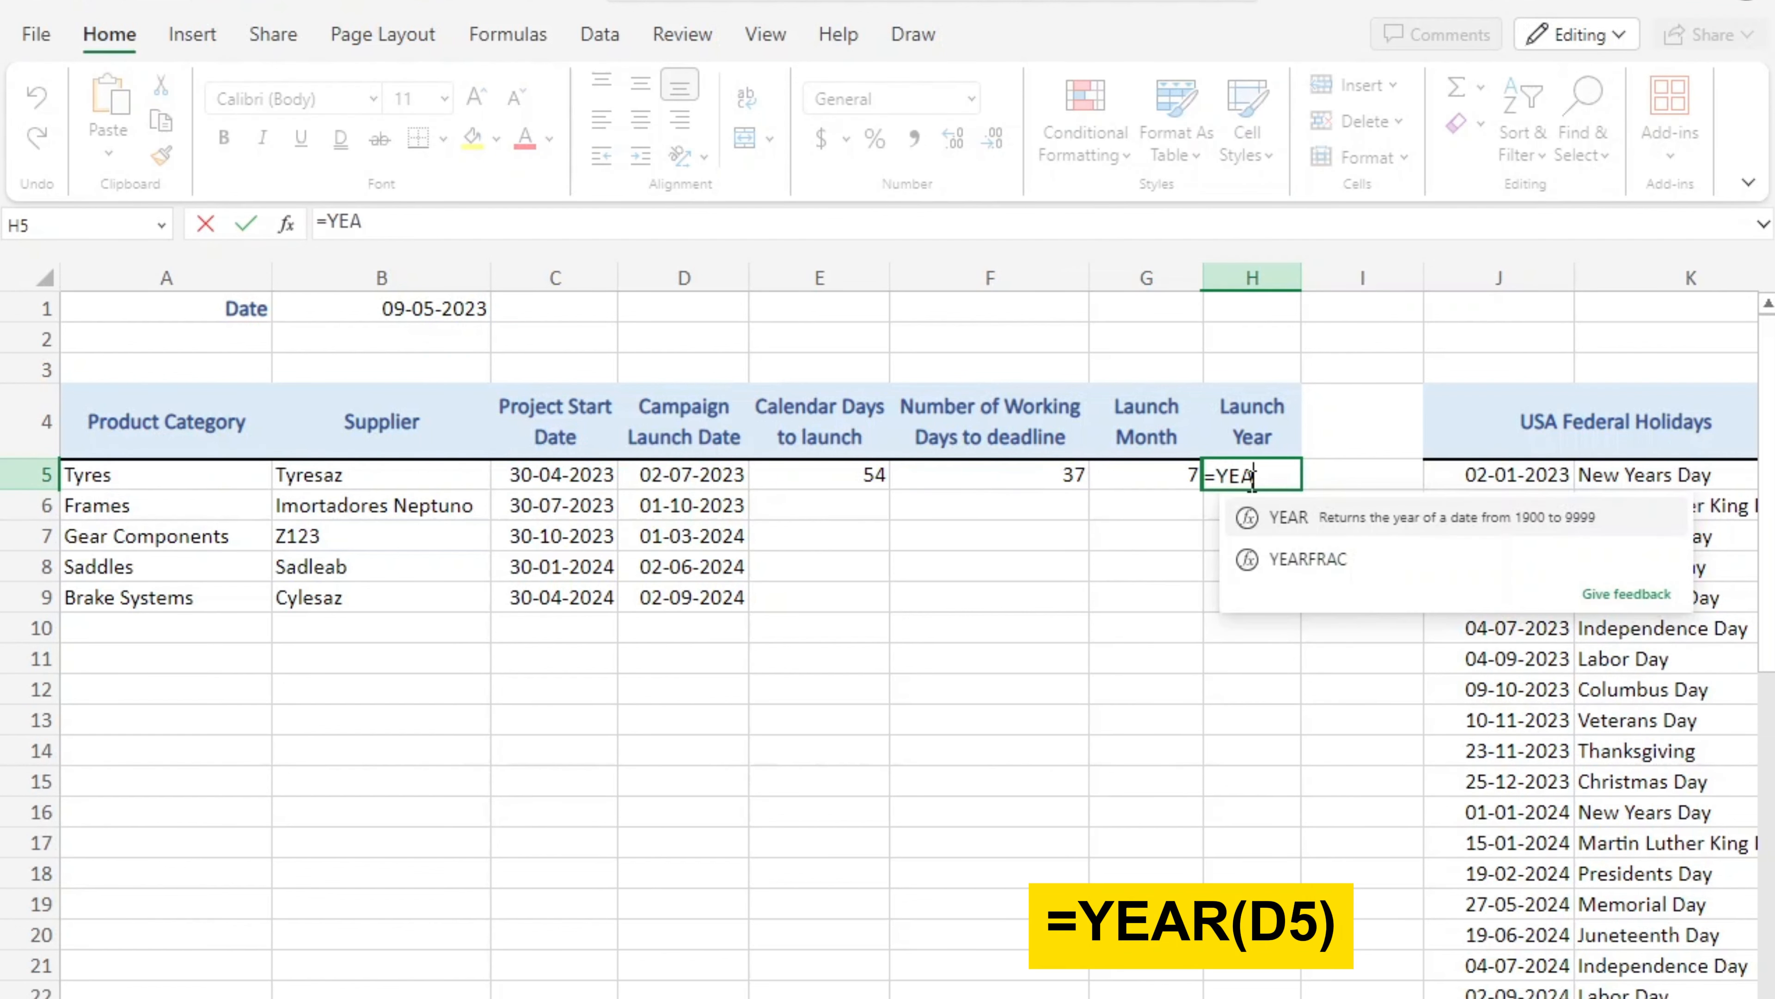
{"action": "type", "text": "R("}
{"action": "left_click", "coordinate": [709, 476]}
{"action": "key", "text": "Return"}
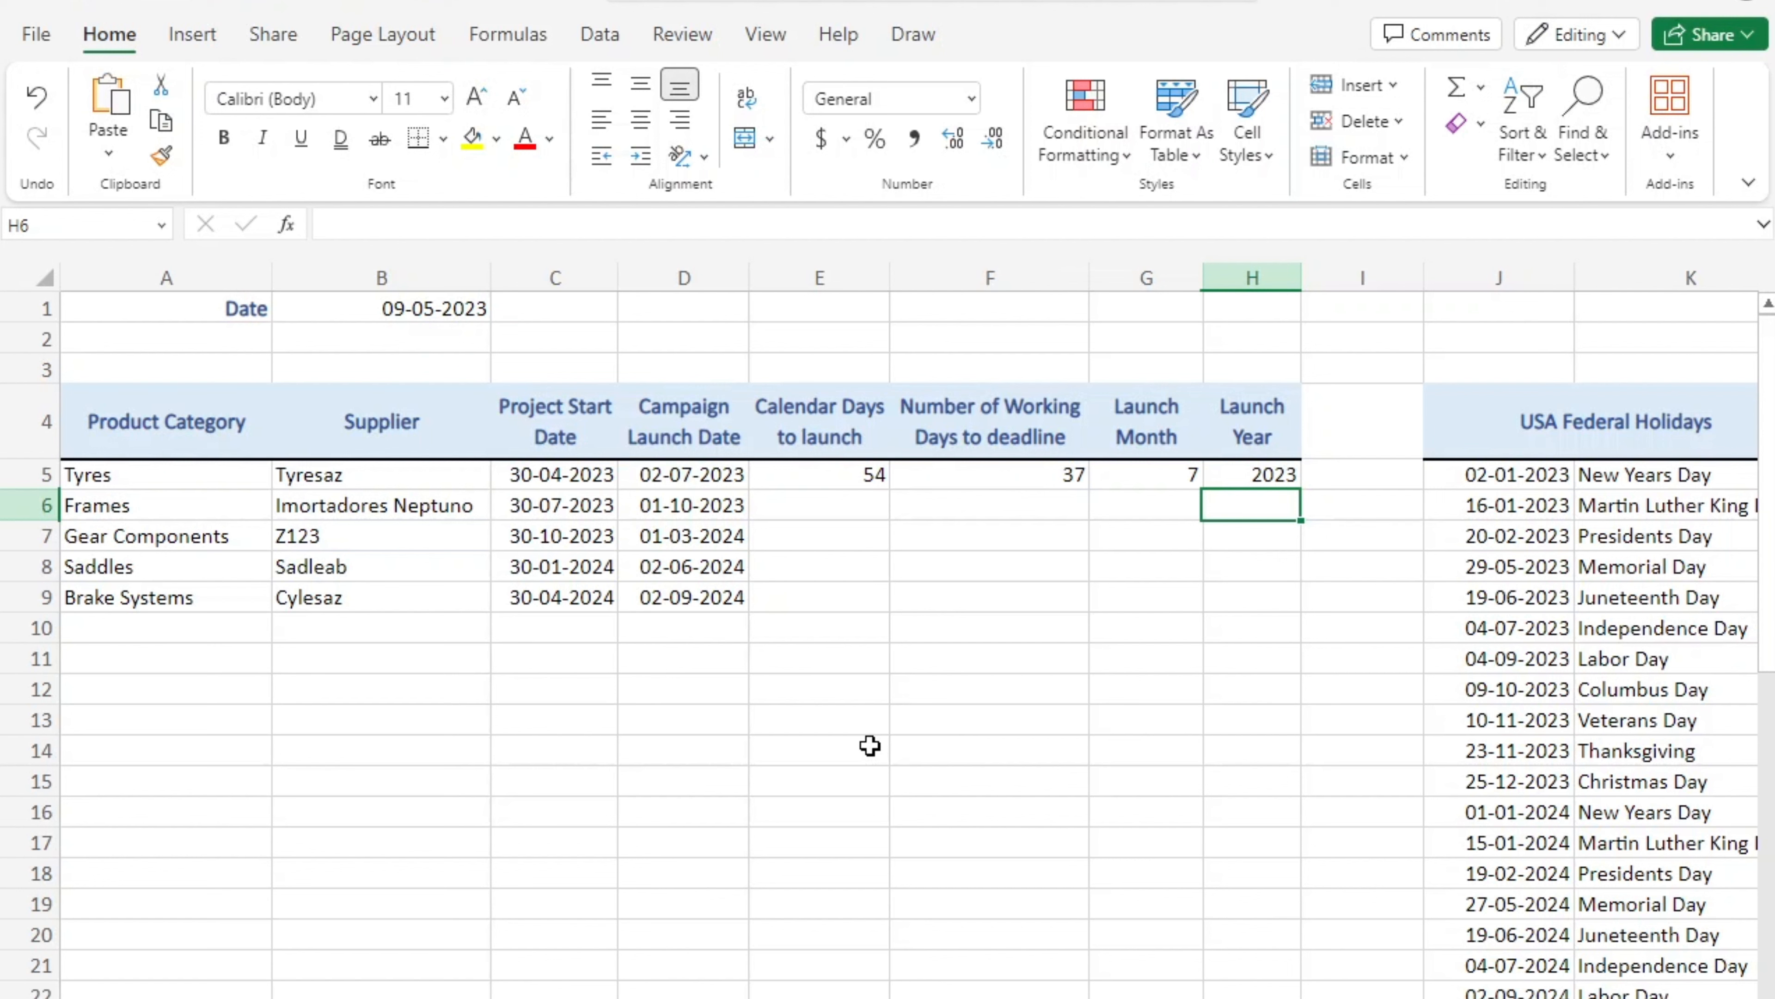
Fill the four formulas in E5:H5 down to row 9 for the remaining product categories.
{"action": "left_click", "coordinate": [818, 474]}
{"action": "left_click_drag", "start_coordinate": [820, 474], "coordinate": [1232, 469]}
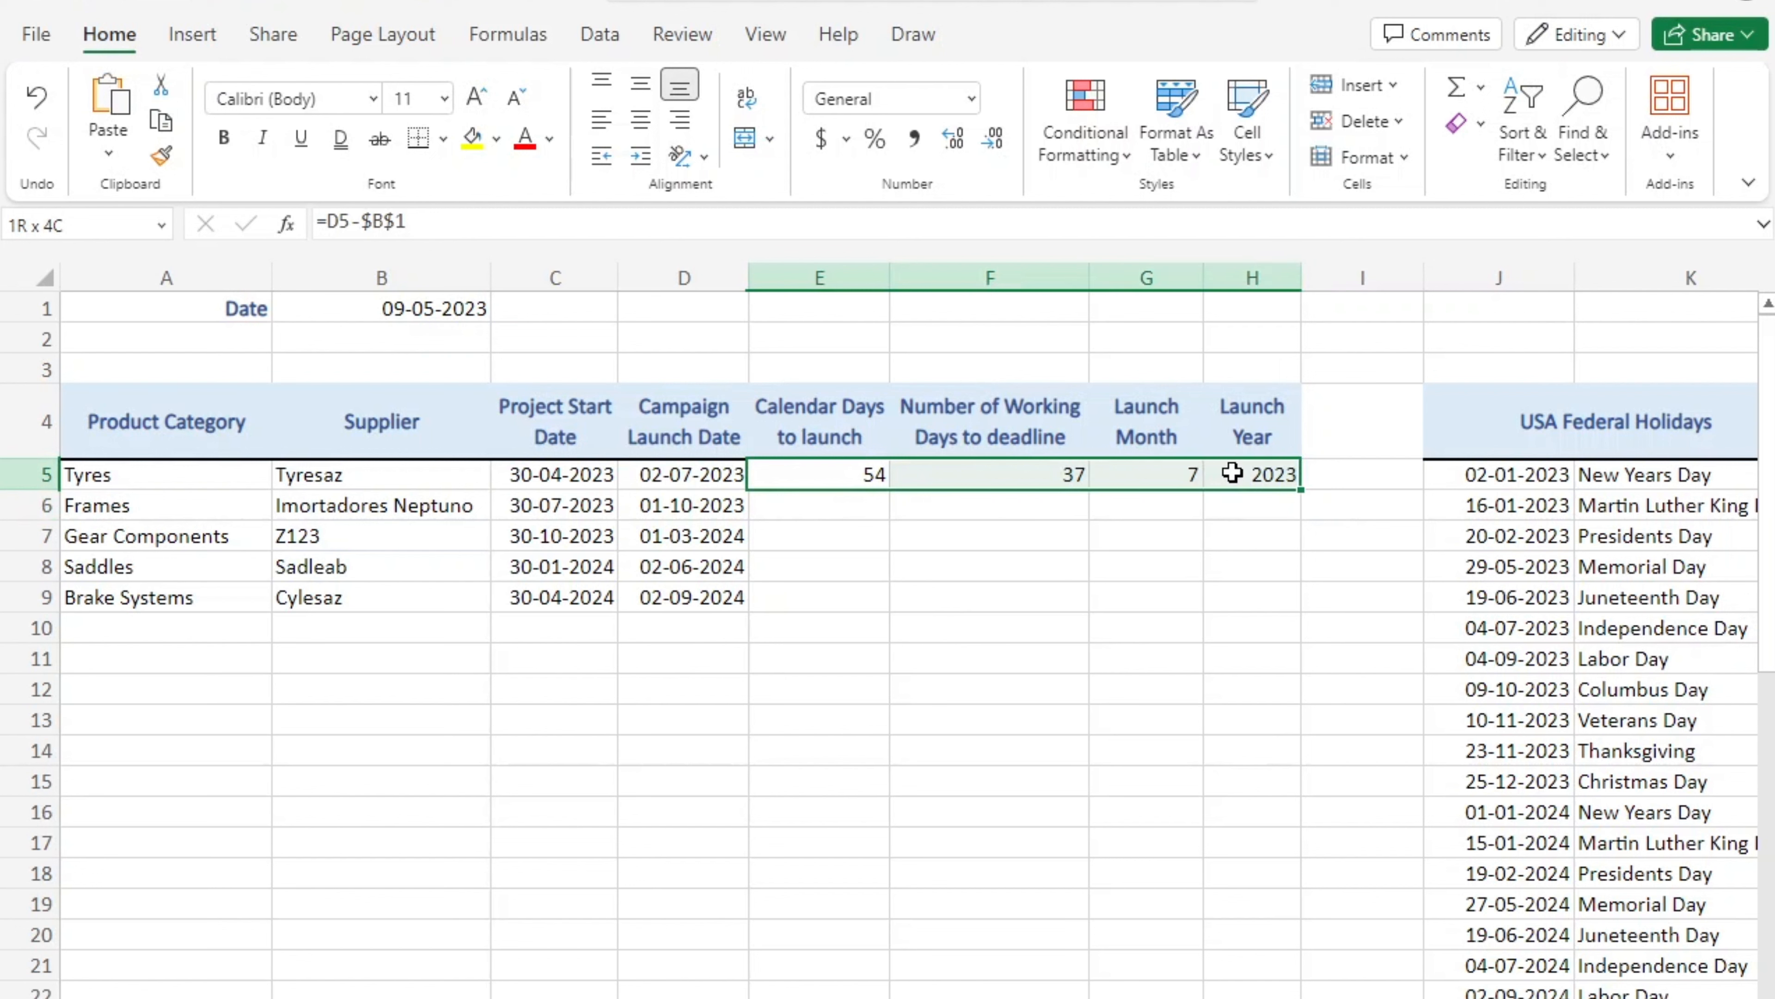
{"action": "double_click", "coordinate": [1296, 490]}
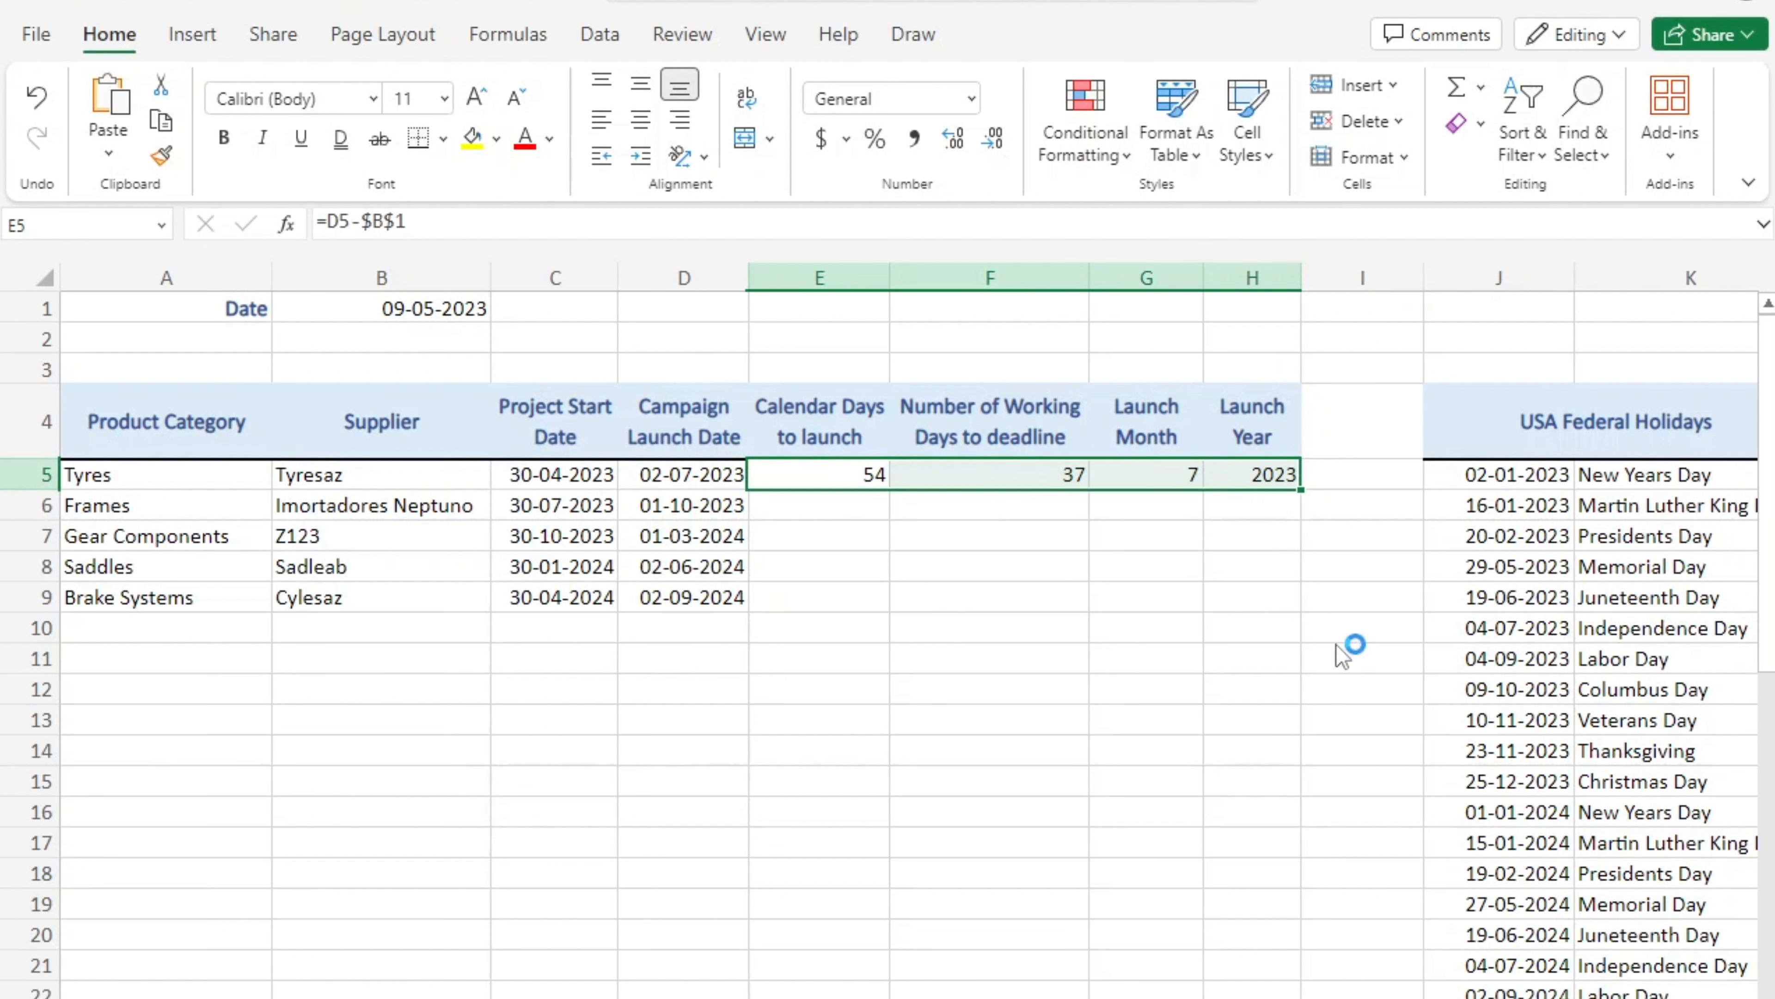
{"action": "left_click", "coordinate": [1359, 872]}
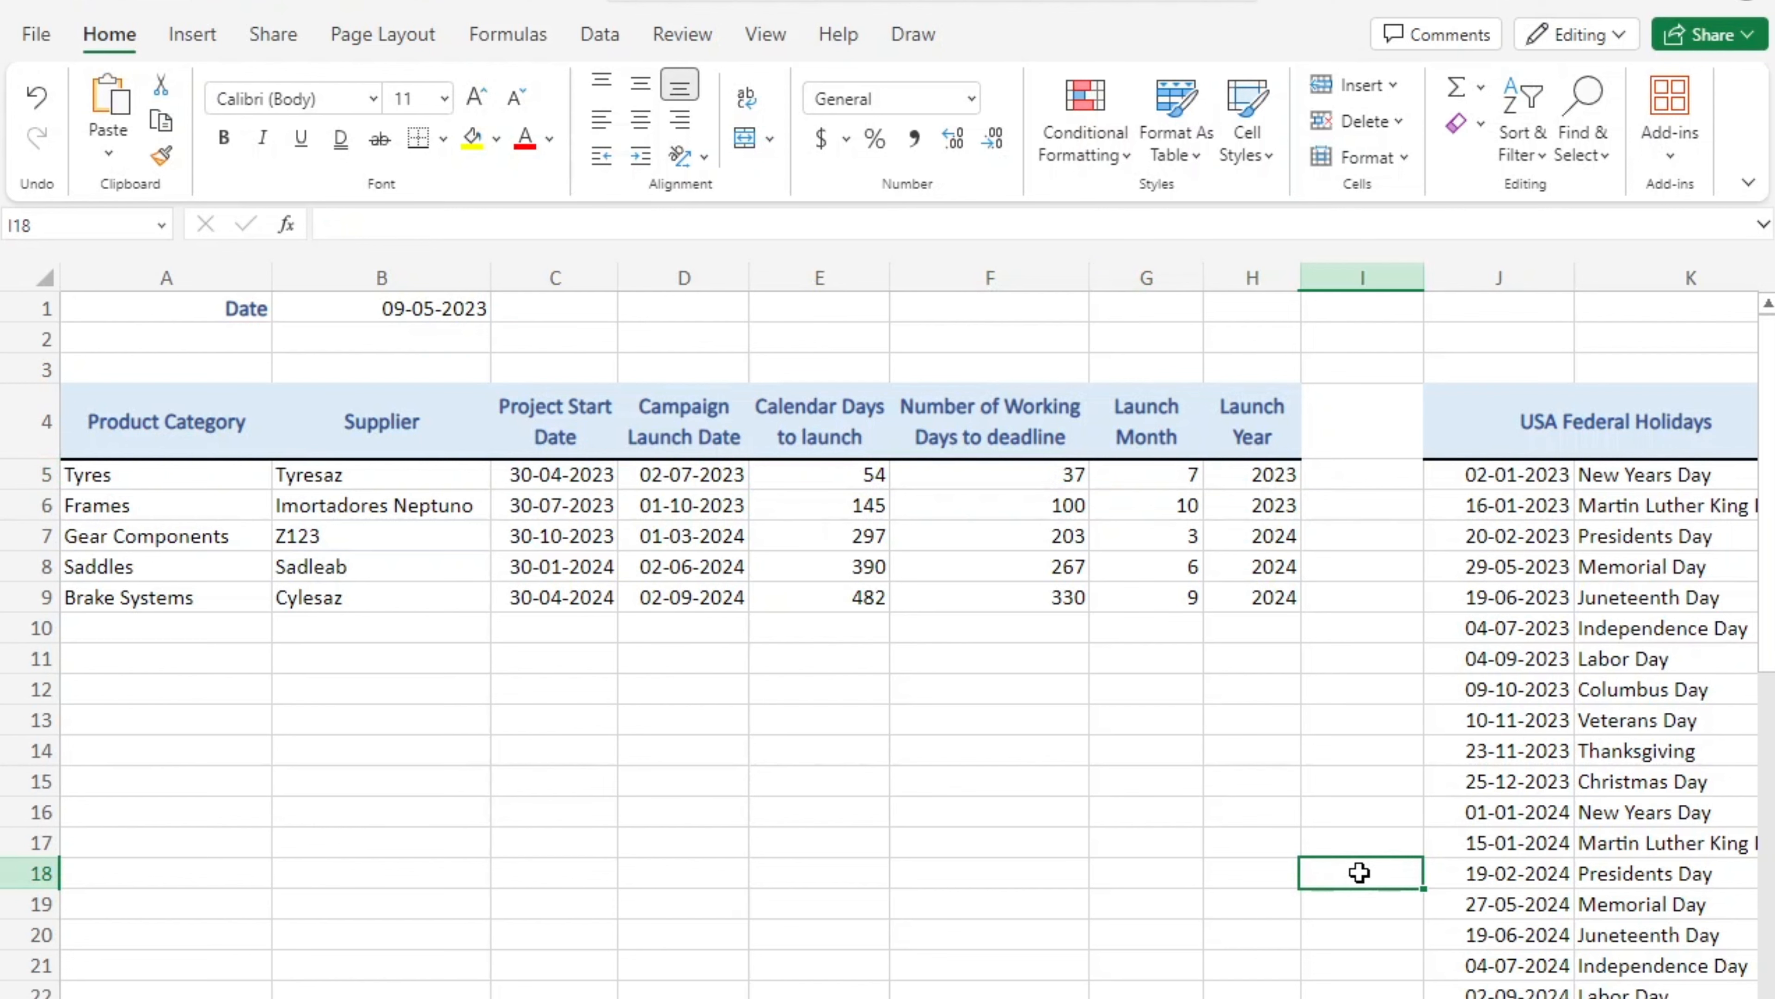